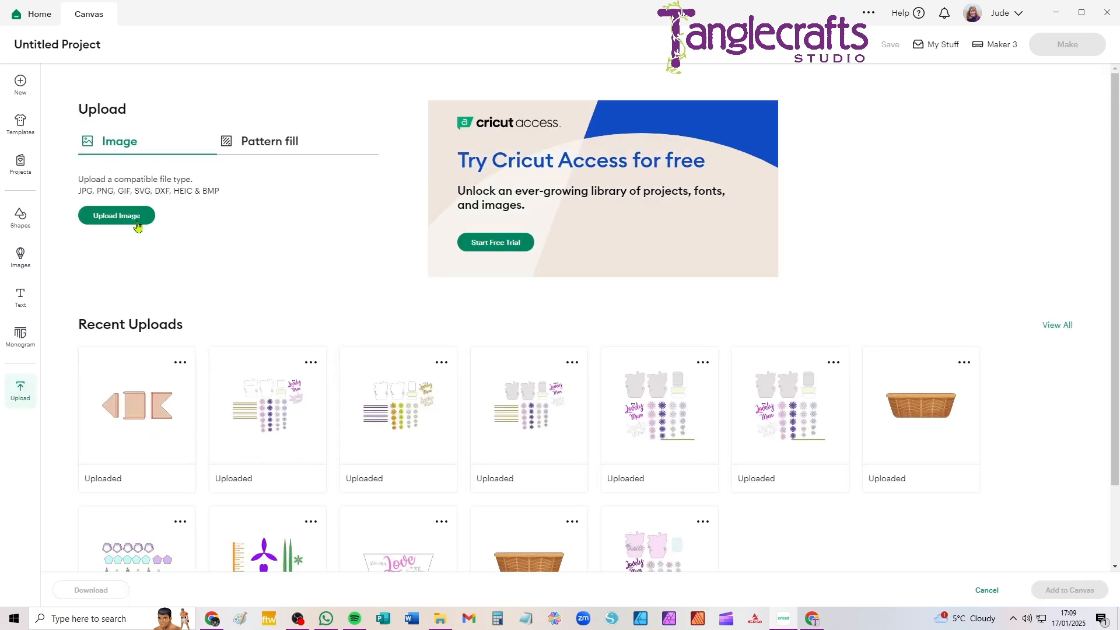
Upload My_Lovely_Mum_Easel_Card.svg from the Mothers Day Easel Card folder, keeping its name, and place it on the canvas
left_click(111, 217)
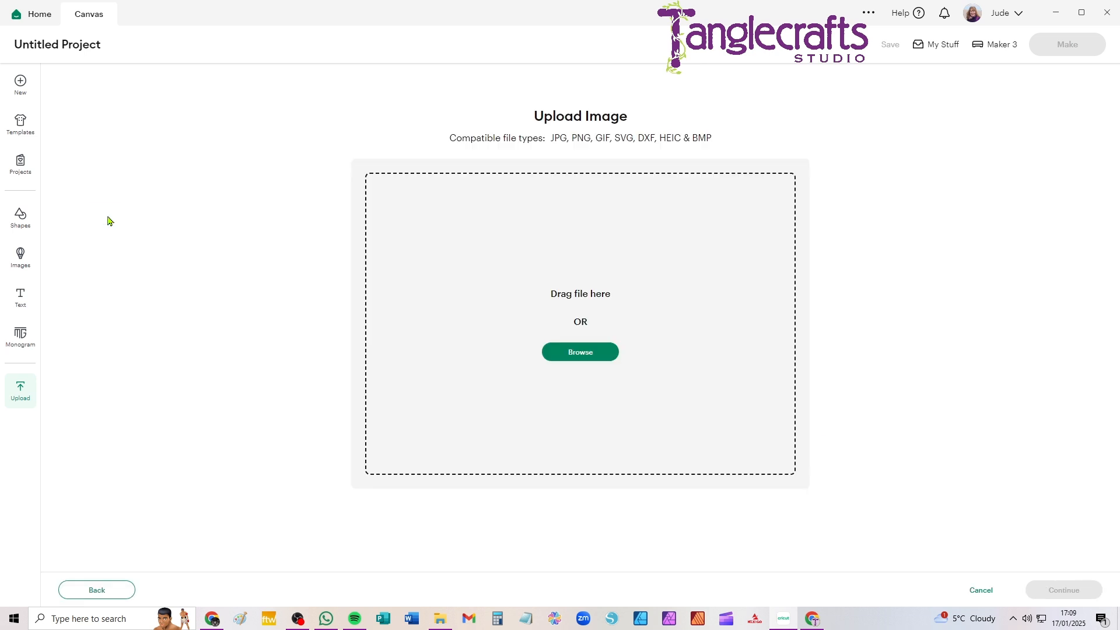
left_click(597, 353)
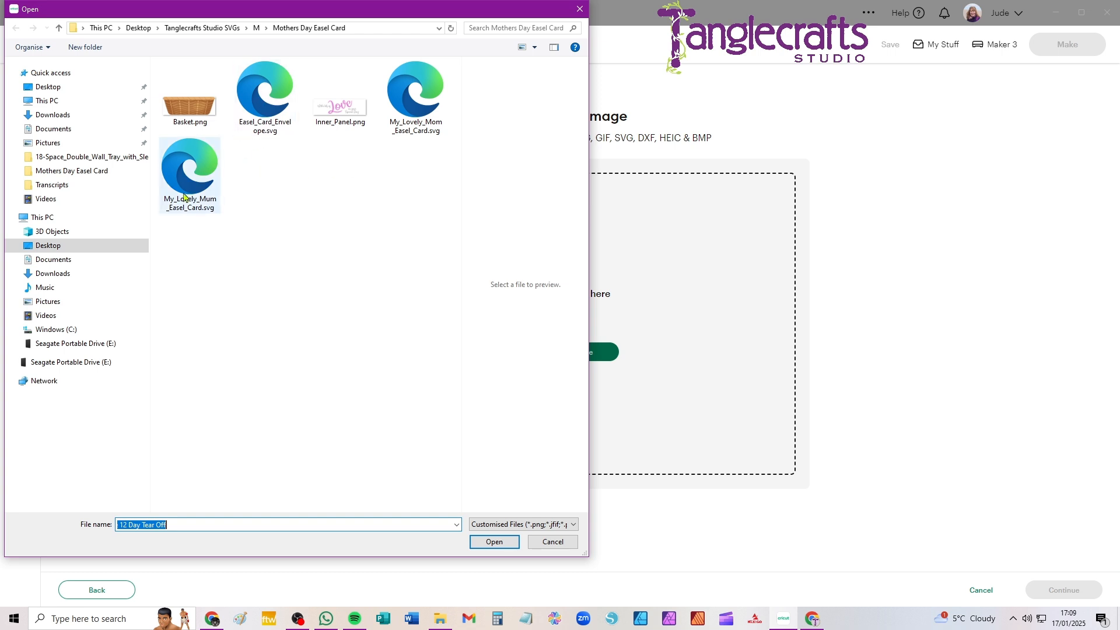
left_click(180, 172)
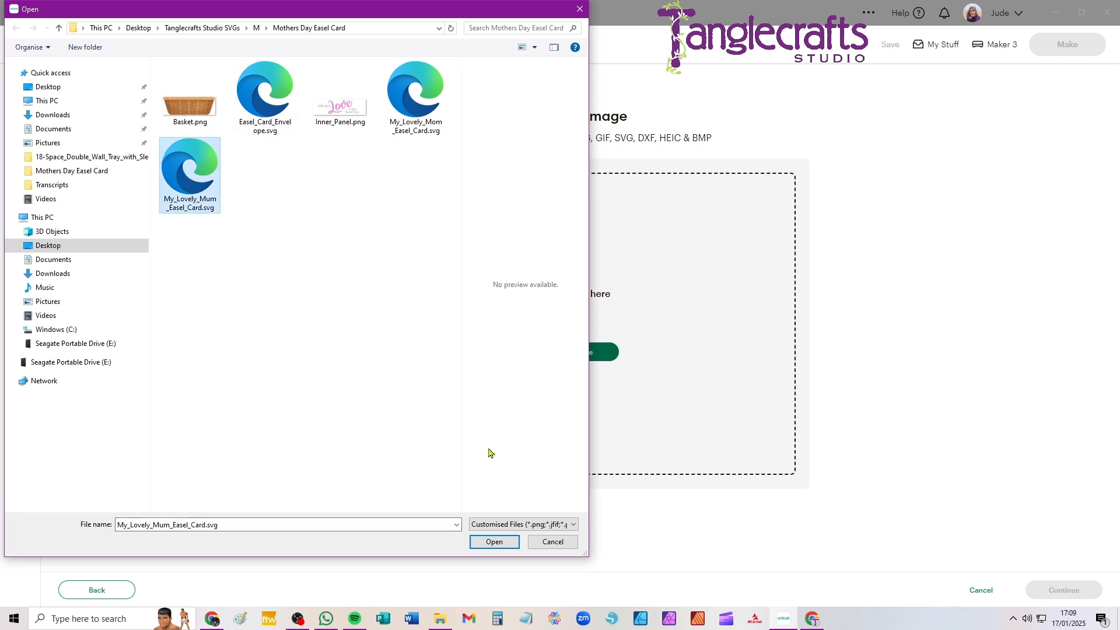
left_click(491, 541)
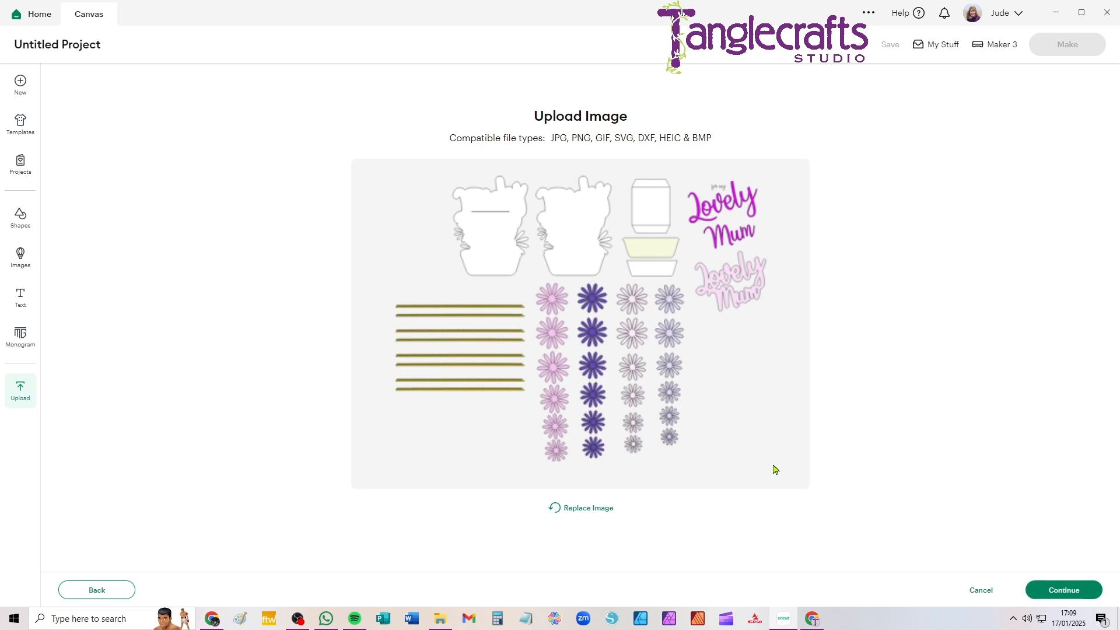
left_click(1064, 591)
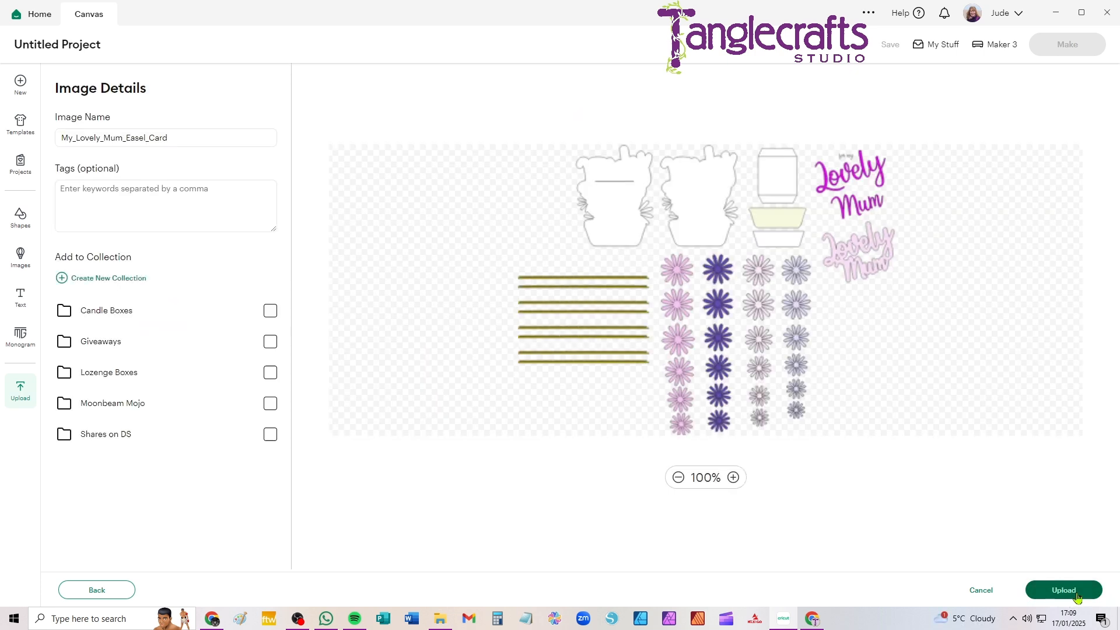
left_click(1063, 591)
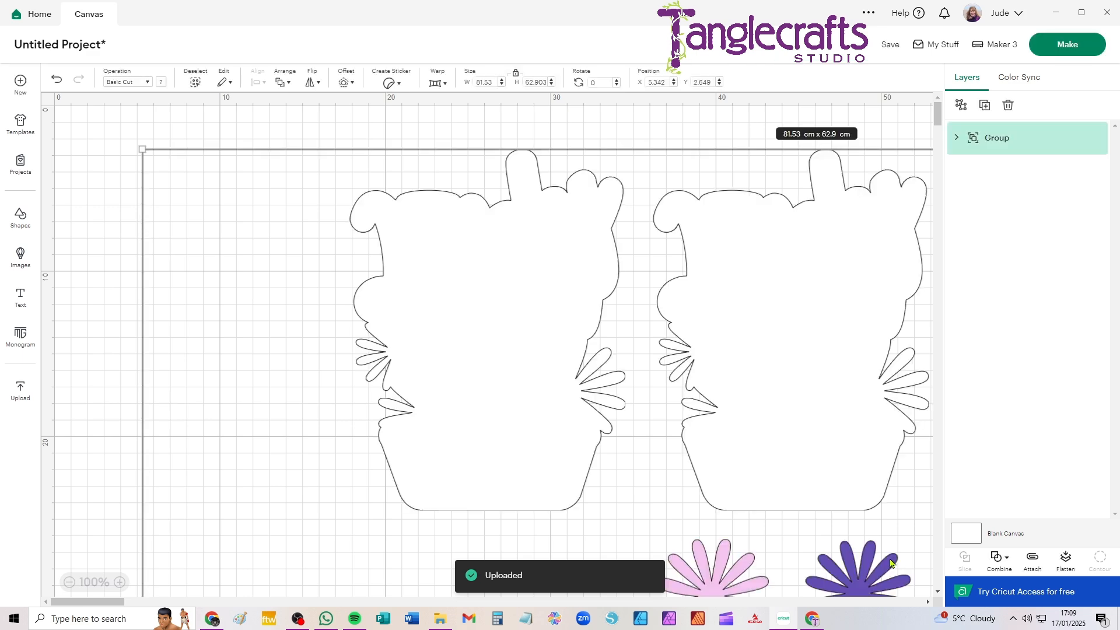
Move the whole easel card design to about X 22.7 cm, Y 8.36 cm and ungroup it once
scroll(510, 341, "down", 8)
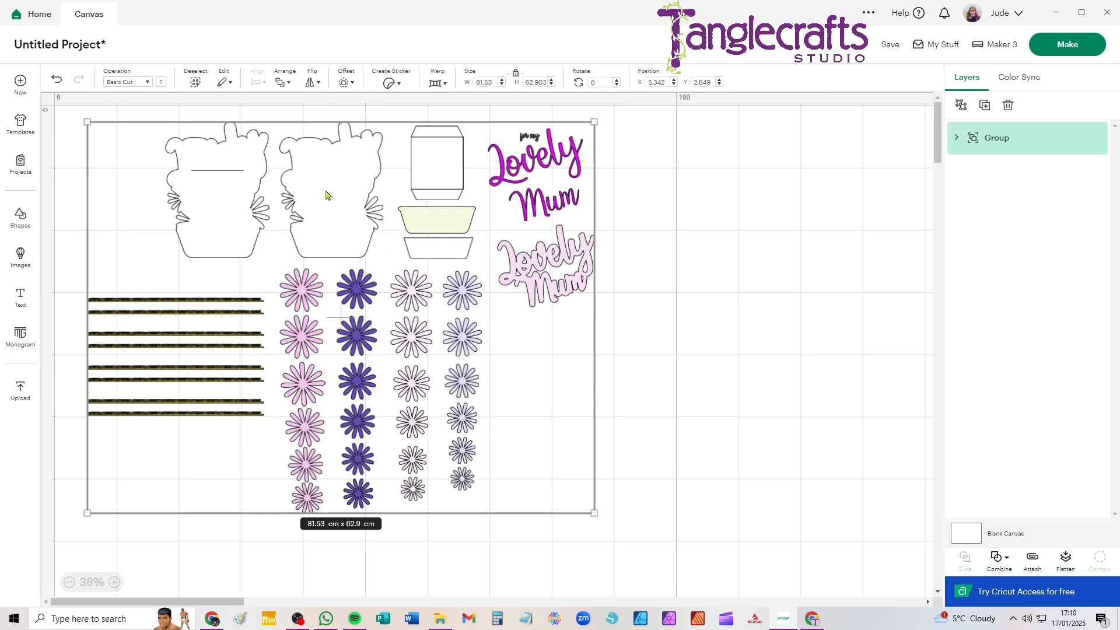
left_click_drag(329, 188, 438, 223)
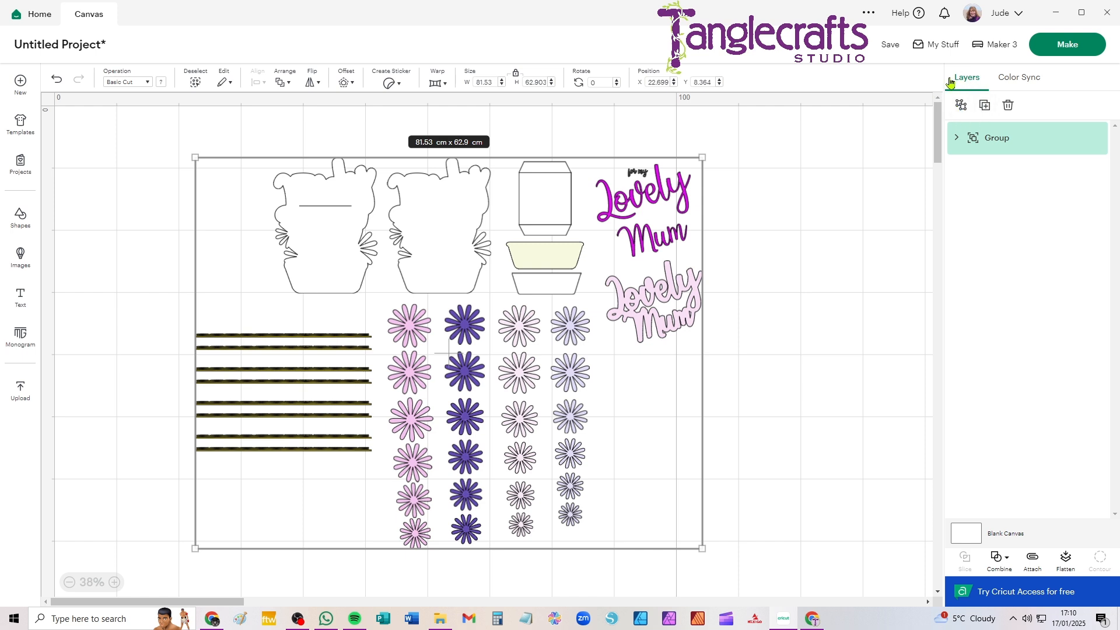
left_click(962, 108)
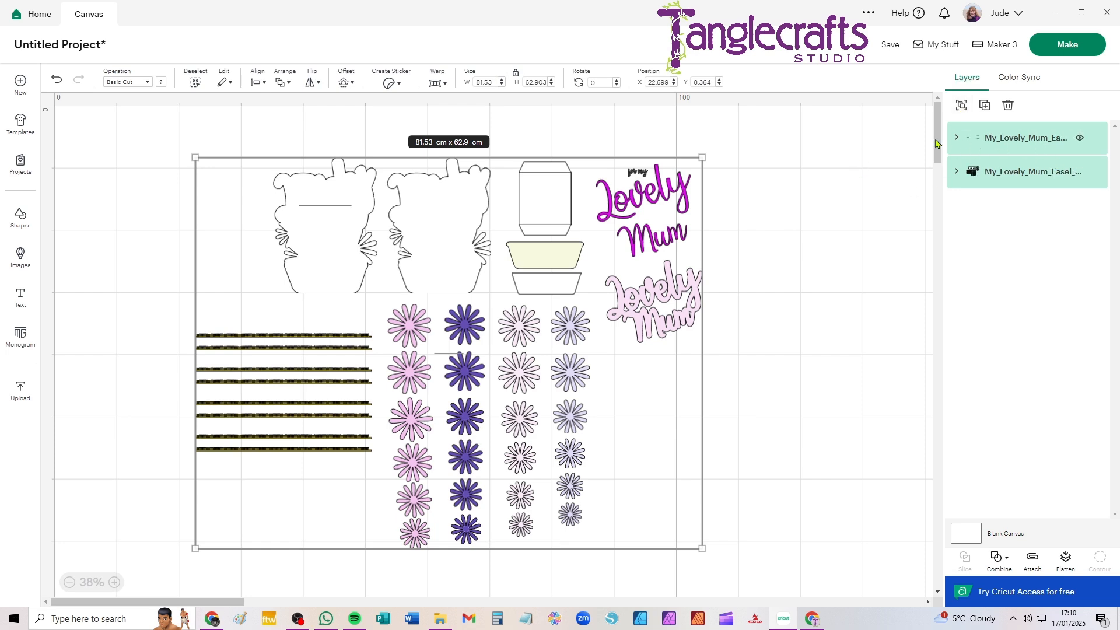
left_click(901, 153)
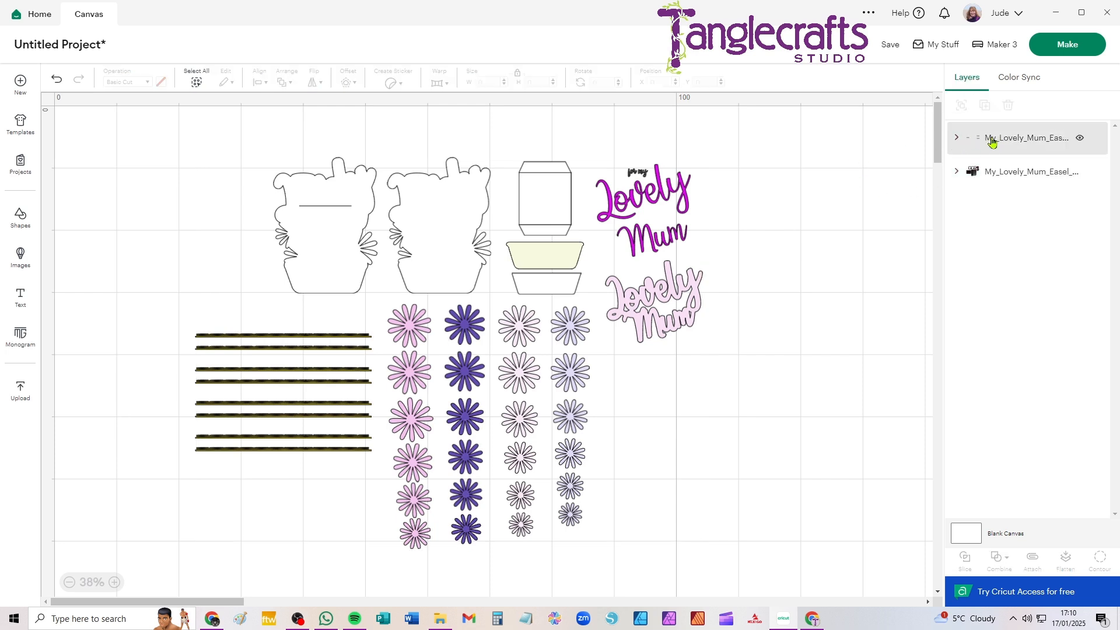
Change the operation of the fold-line layer from Basic Cut to Score
left_click(1004, 140)
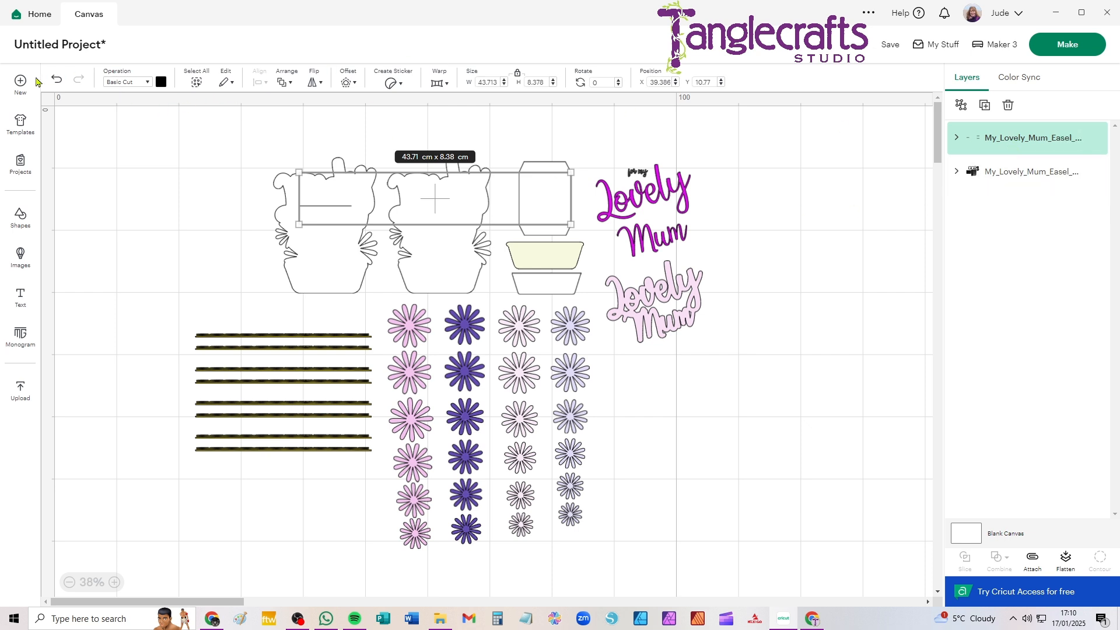
left_click(126, 83)
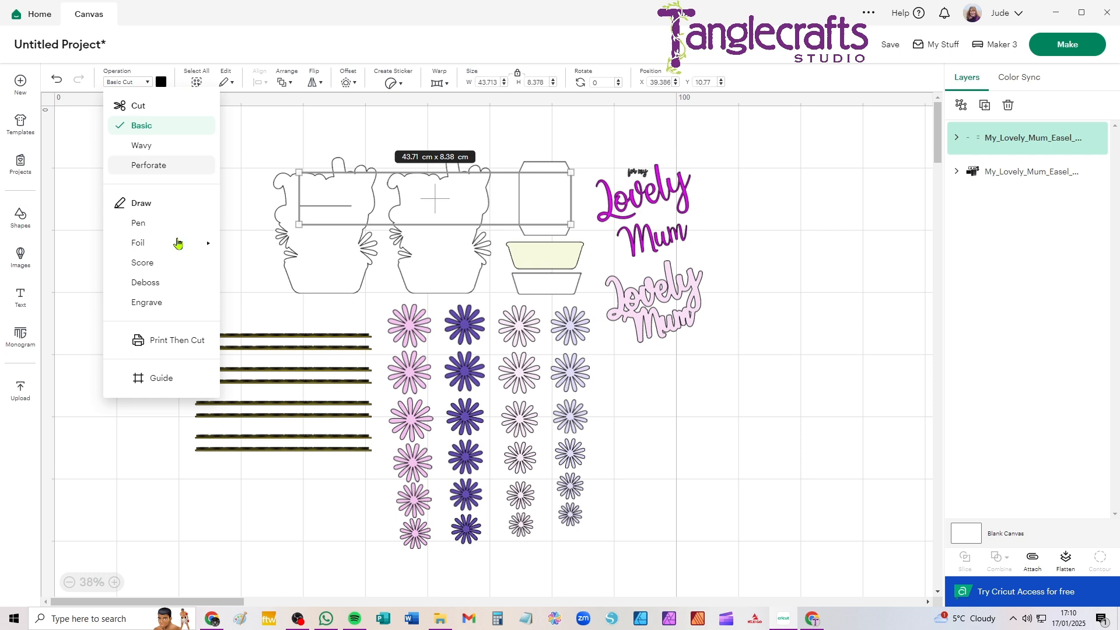
left_click(144, 264)
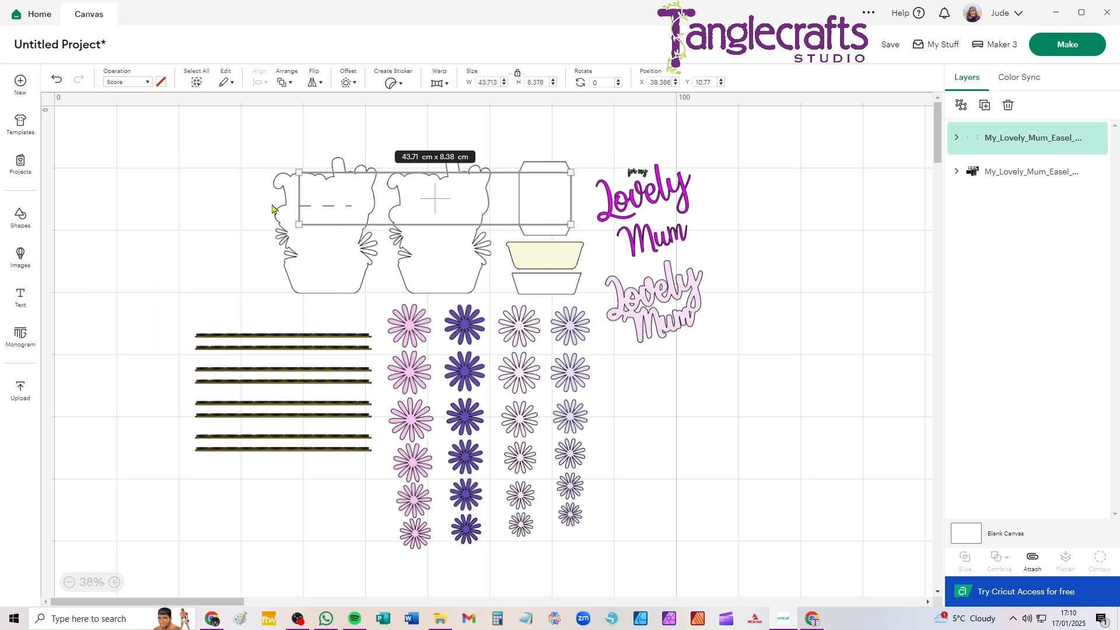
left_click(188, 196)
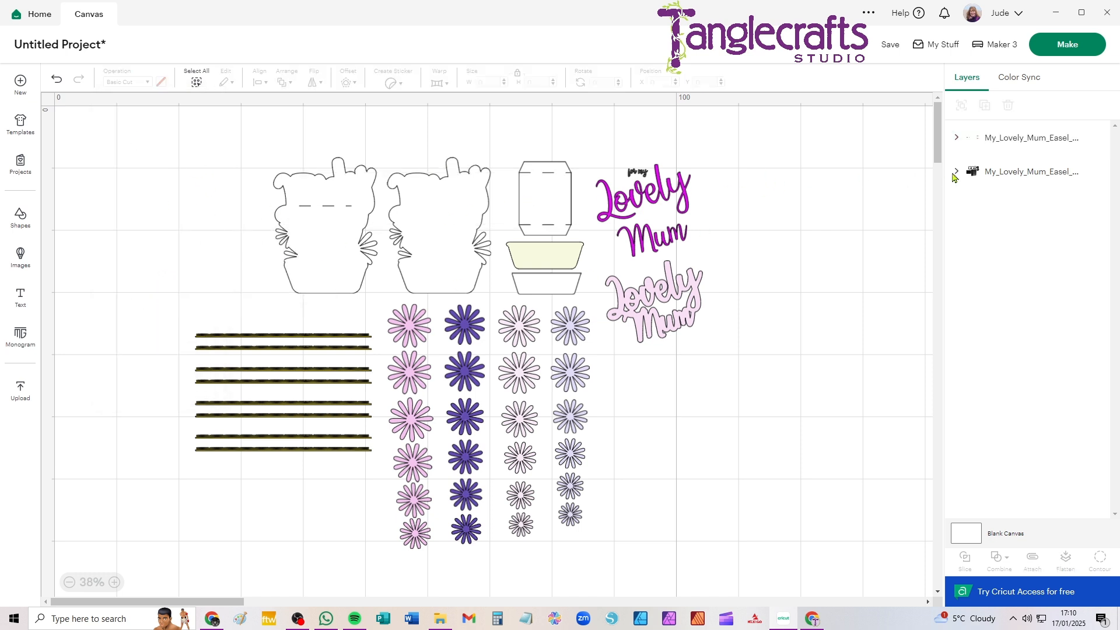
Ungroup both the score-line layer and the remaining card layer into individual pieces
left_click(1024, 140)
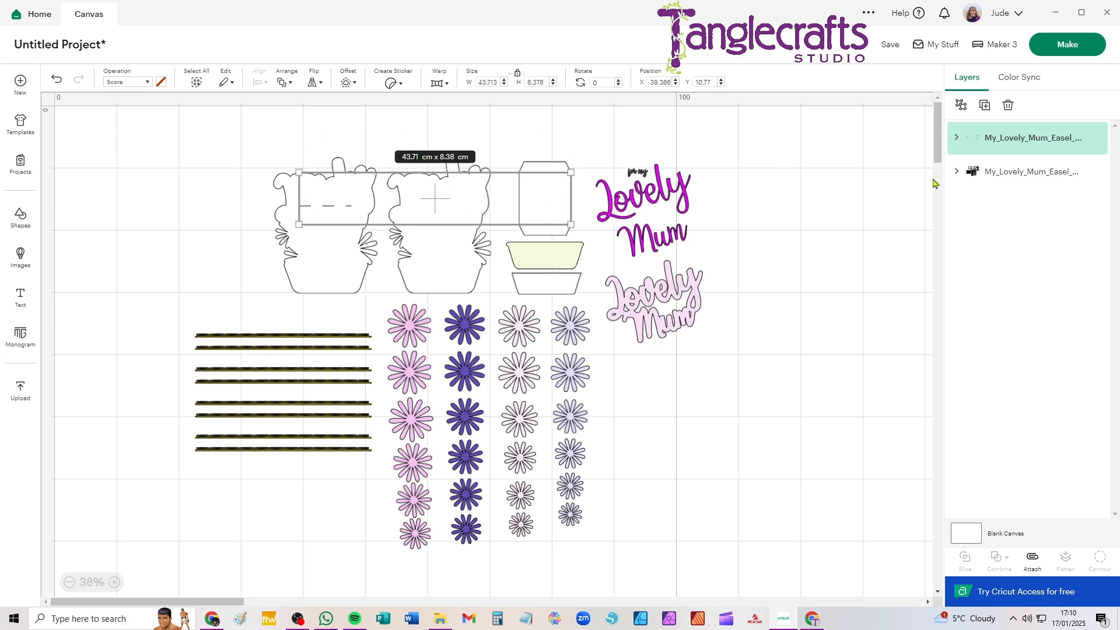
left_click(960, 110)
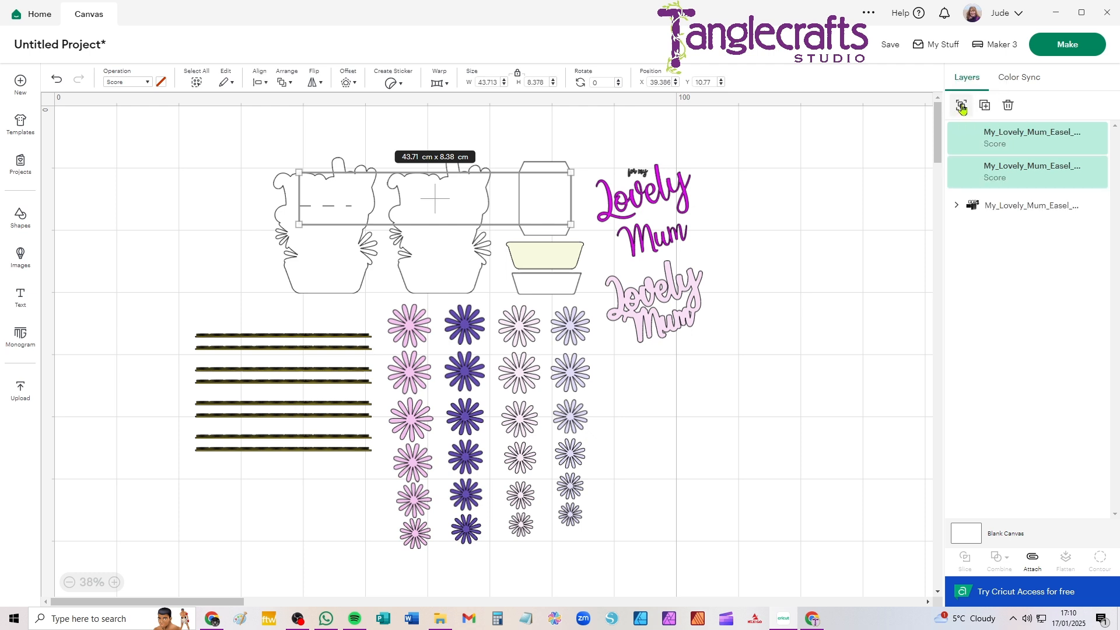
left_click(1011, 207)
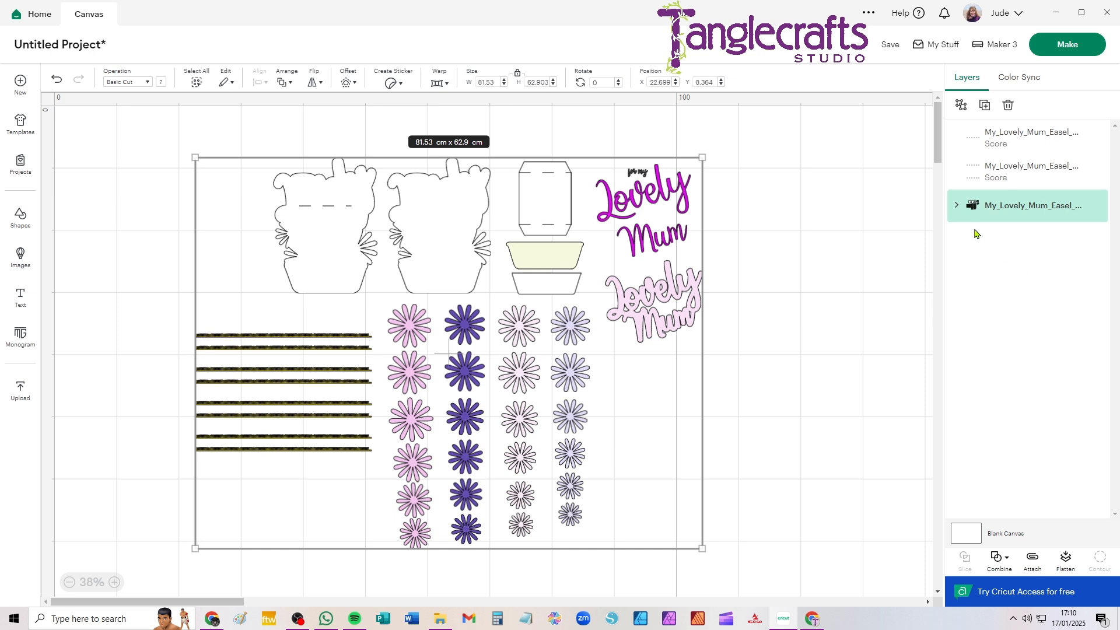
left_click(962, 108)
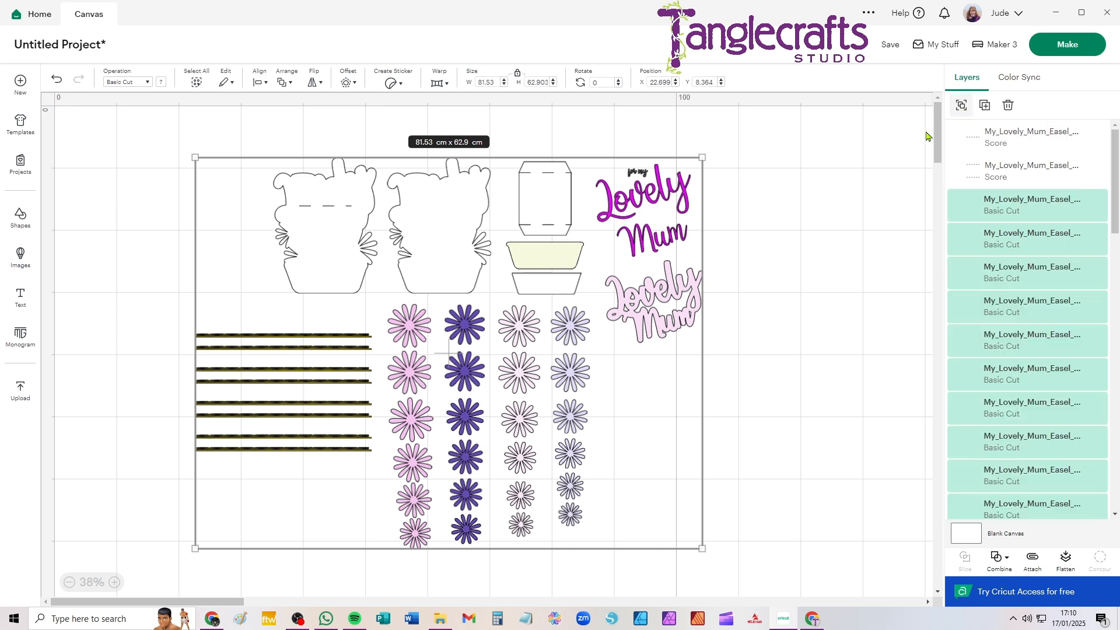
left_click(851, 181)
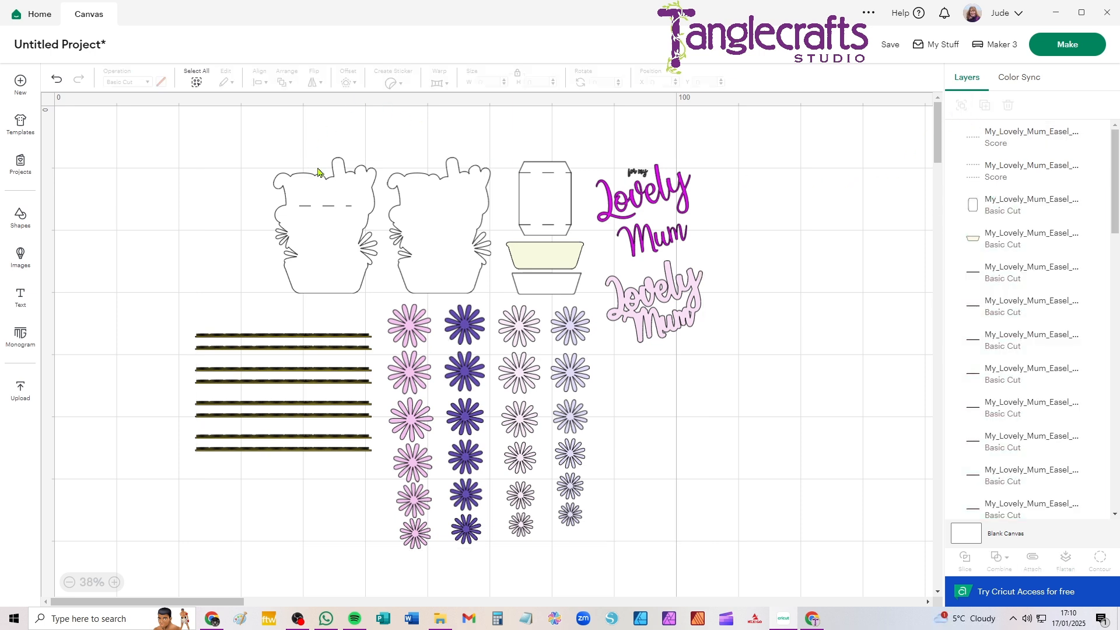
Attach the single score line to the first basket-shaped card base and move the attached piece away from its neighbour
left_click_drag(161, 116, 378, 308)
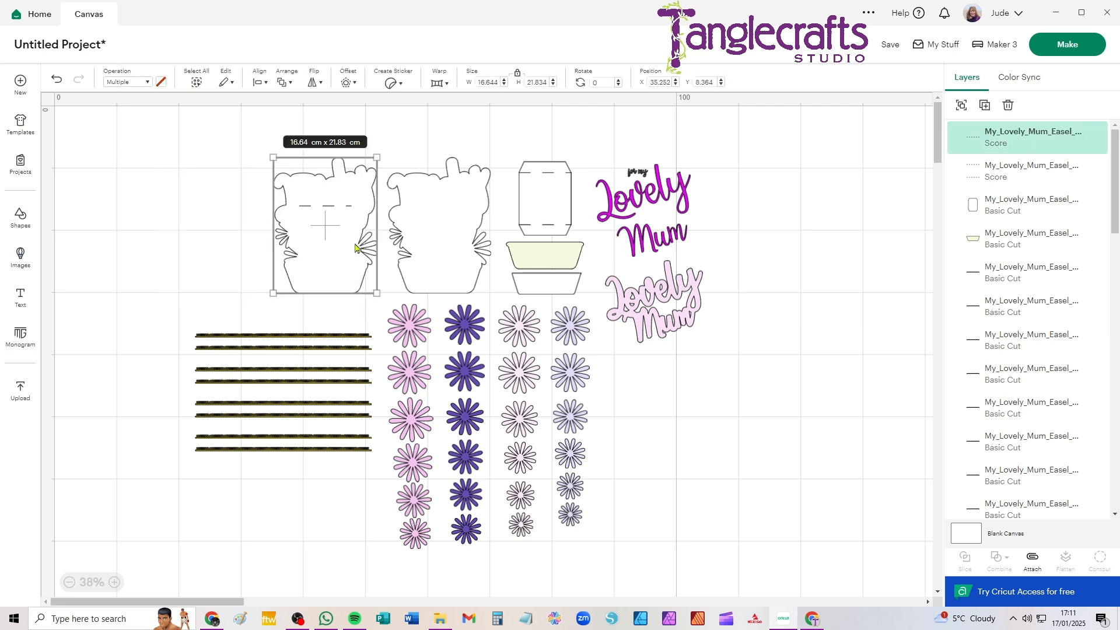
left_click(1033, 561)
left_click(235, 185)
left_click_drag(345, 246, 227, 241)
Attach the two score lines to the tabbed rectangular panel
left_click_drag(544, 205, 546, 162)
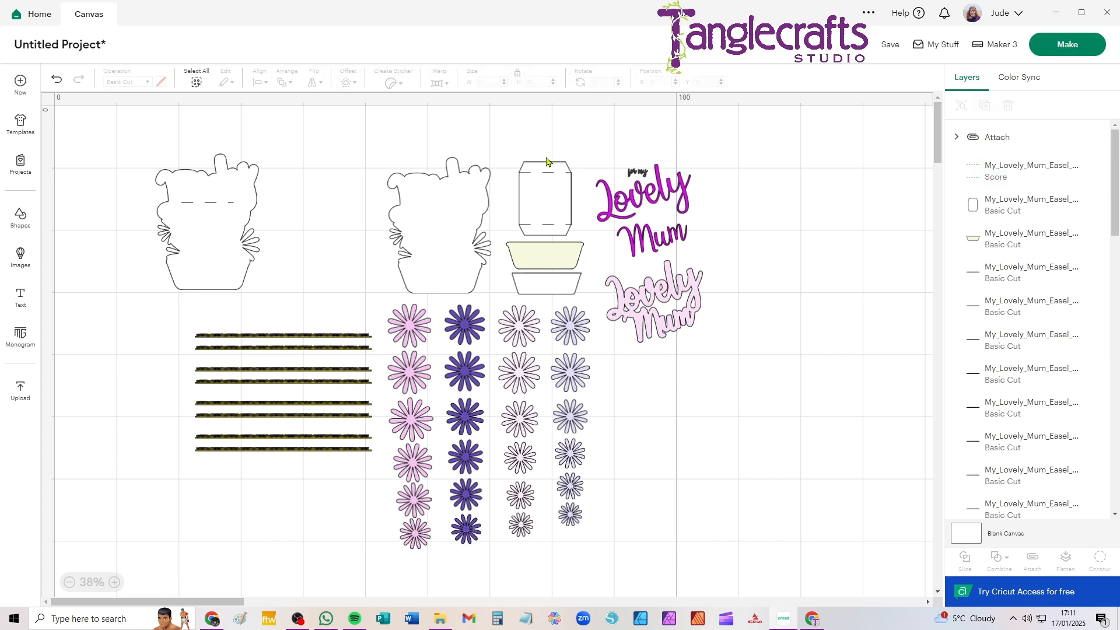
left_click_drag(521, 117, 573, 233)
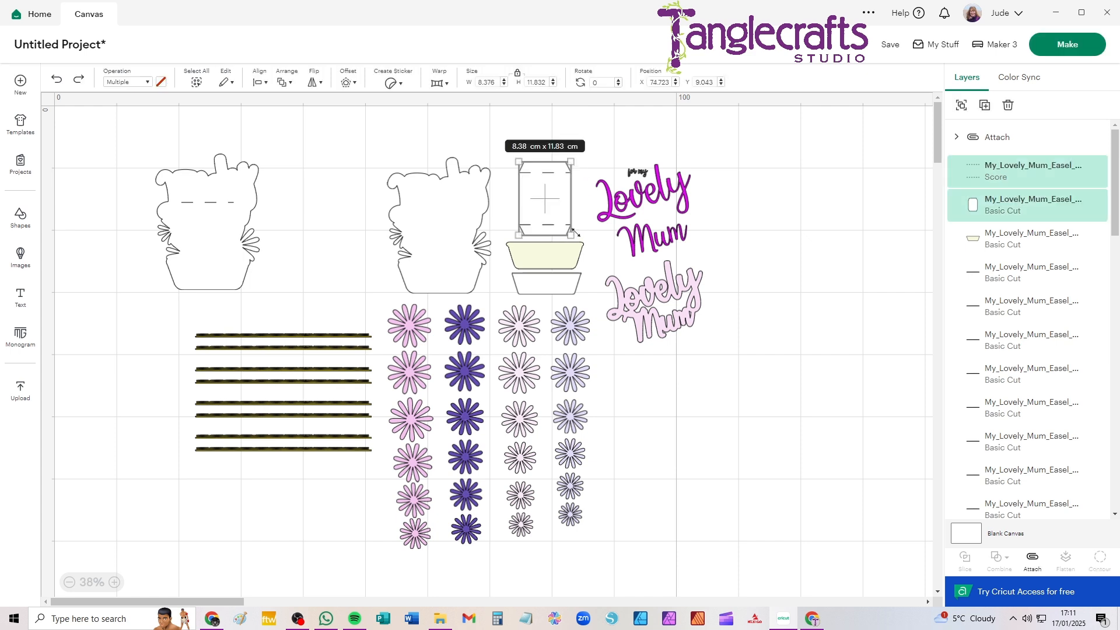
left_click(1034, 562)
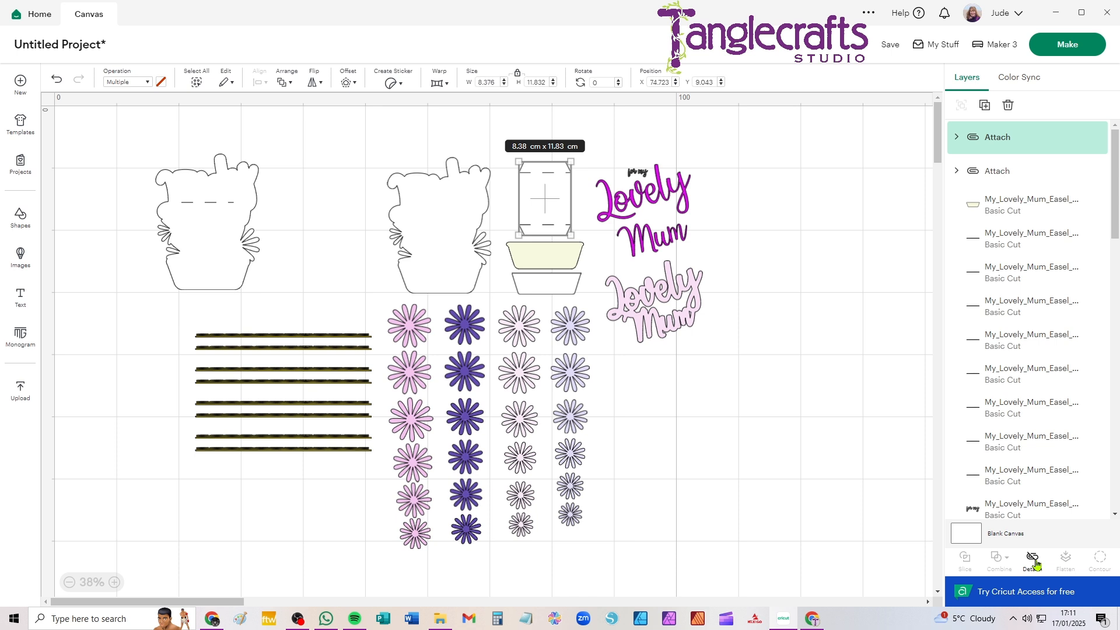
left_click(782, 403)
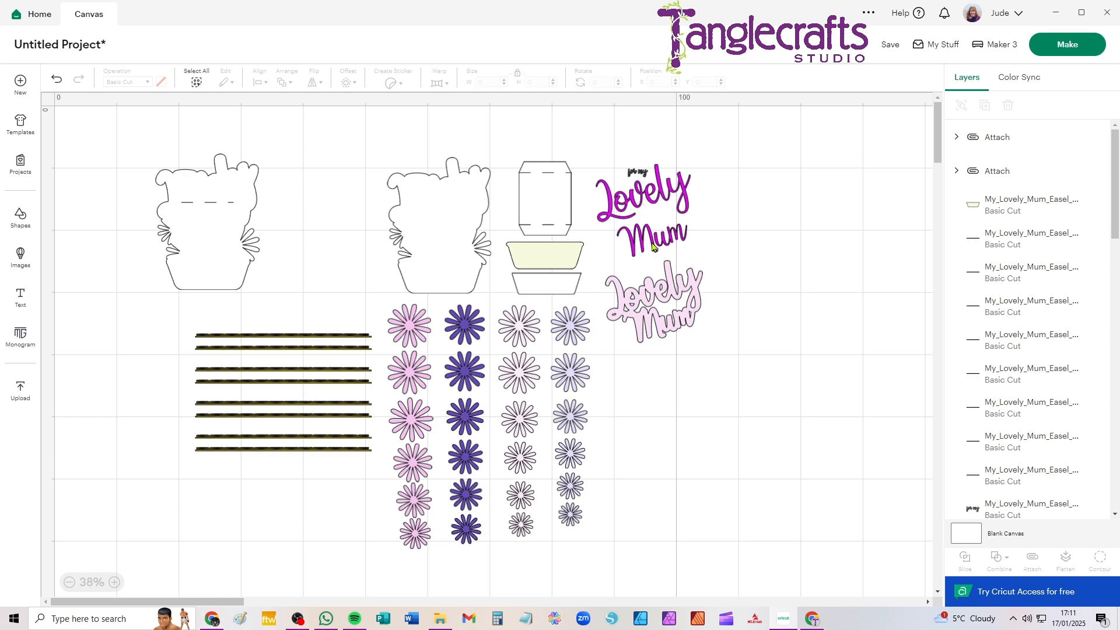
Recolour the magenta "Lovely" and "Mum" lettering pieces together to a custom pink, #e623b1
scroll(636, 240, "up", 3)
left_click_drag(550, 177, 469, 288)
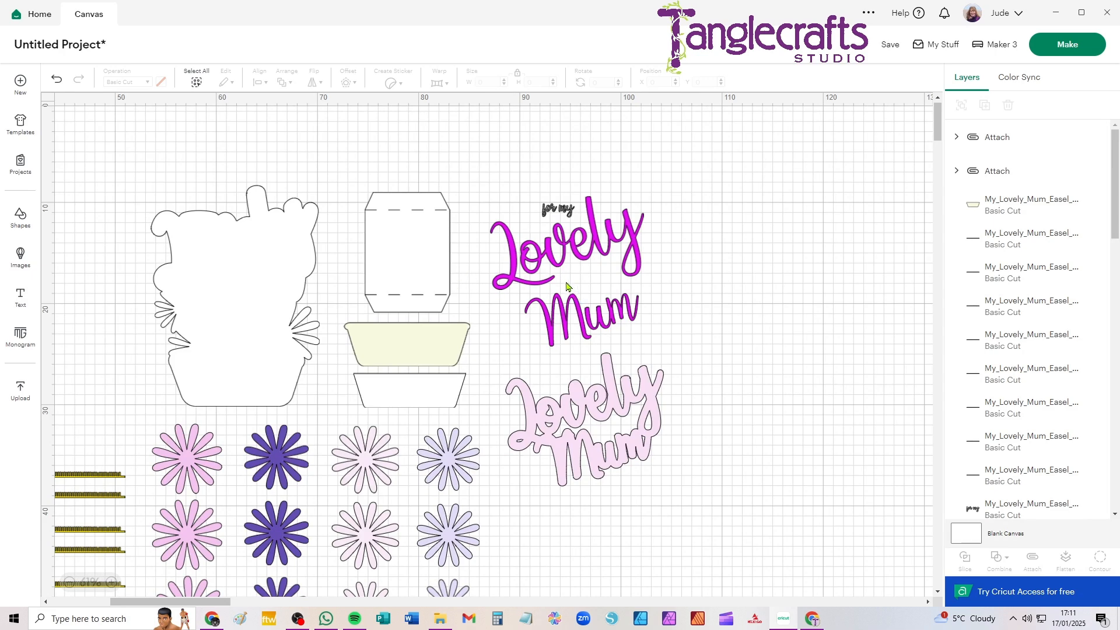
left_click(577, 247)
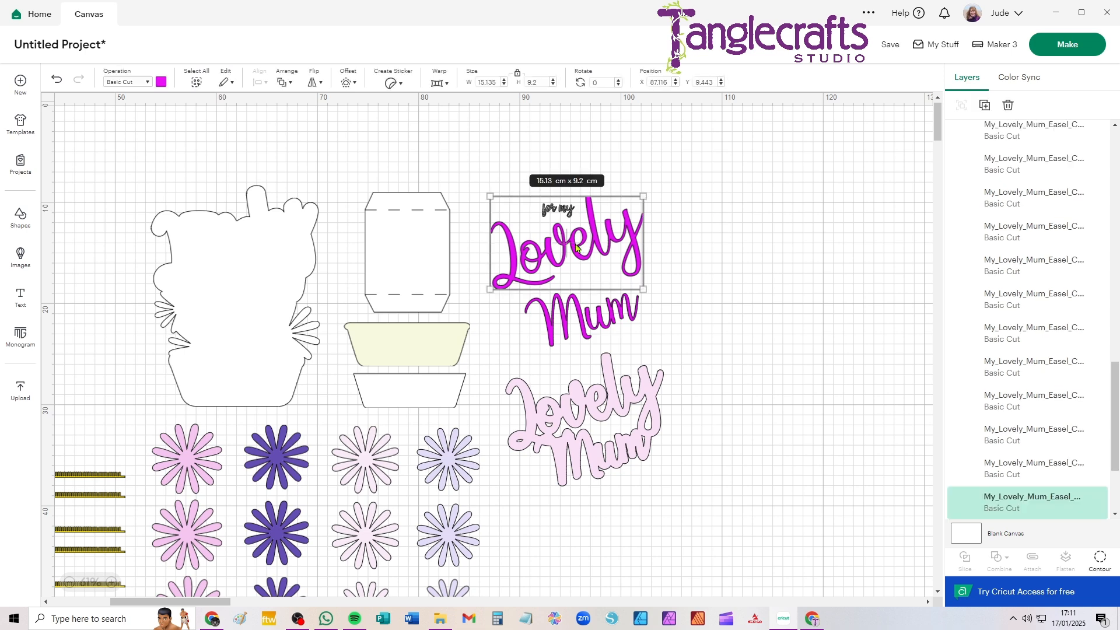
left_click(586, 329, "shift")
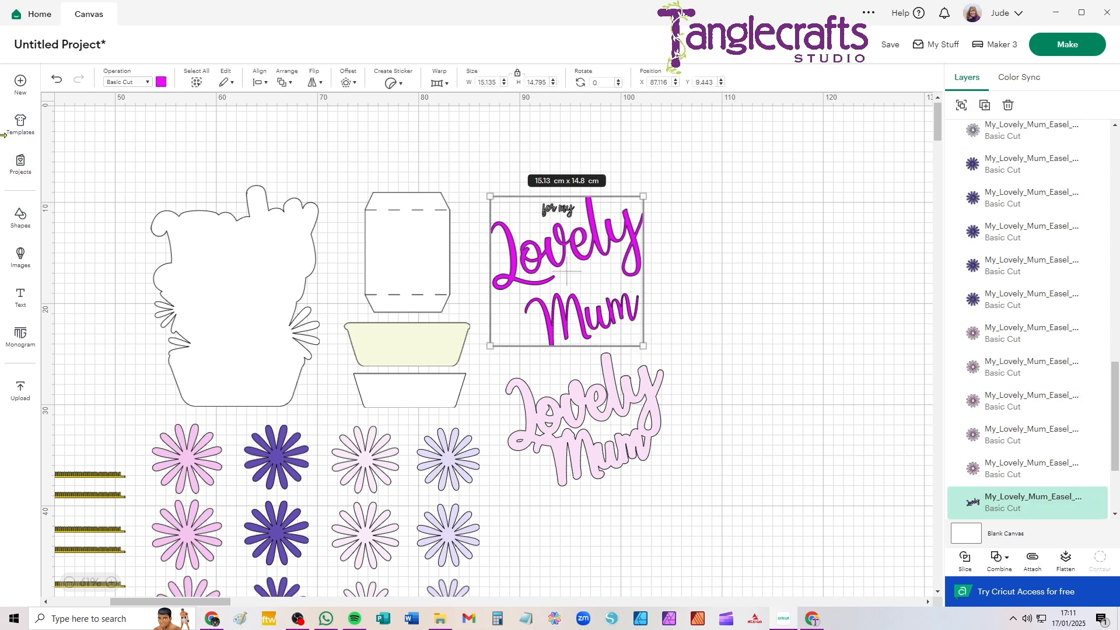
left_click(162, 82)
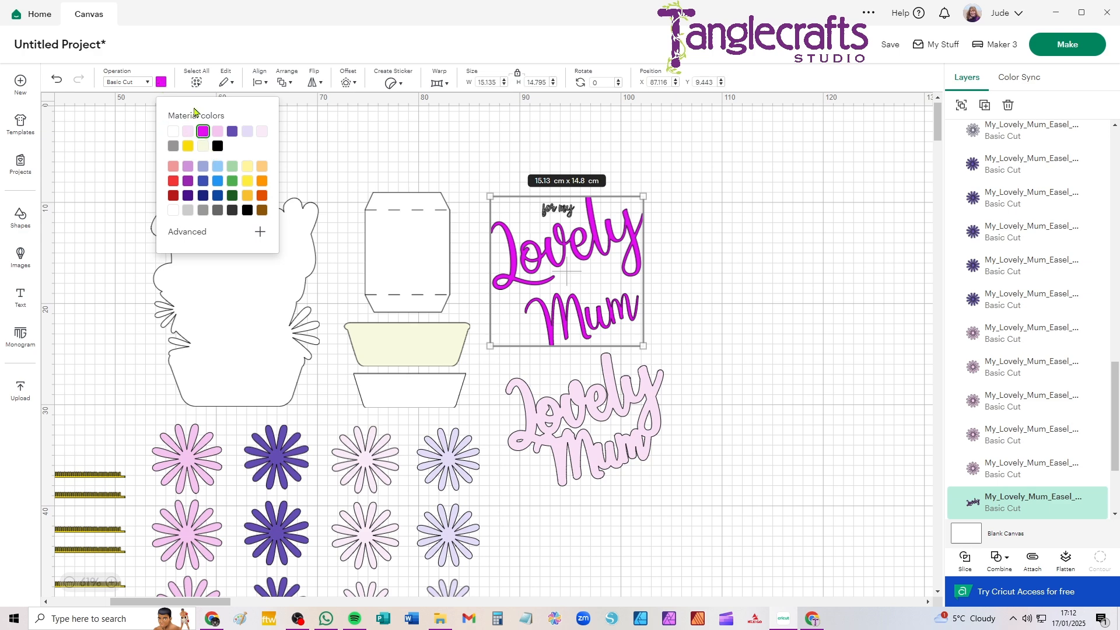
left_click(182, 233)
left_click_drag(246, 338, 253, 335)
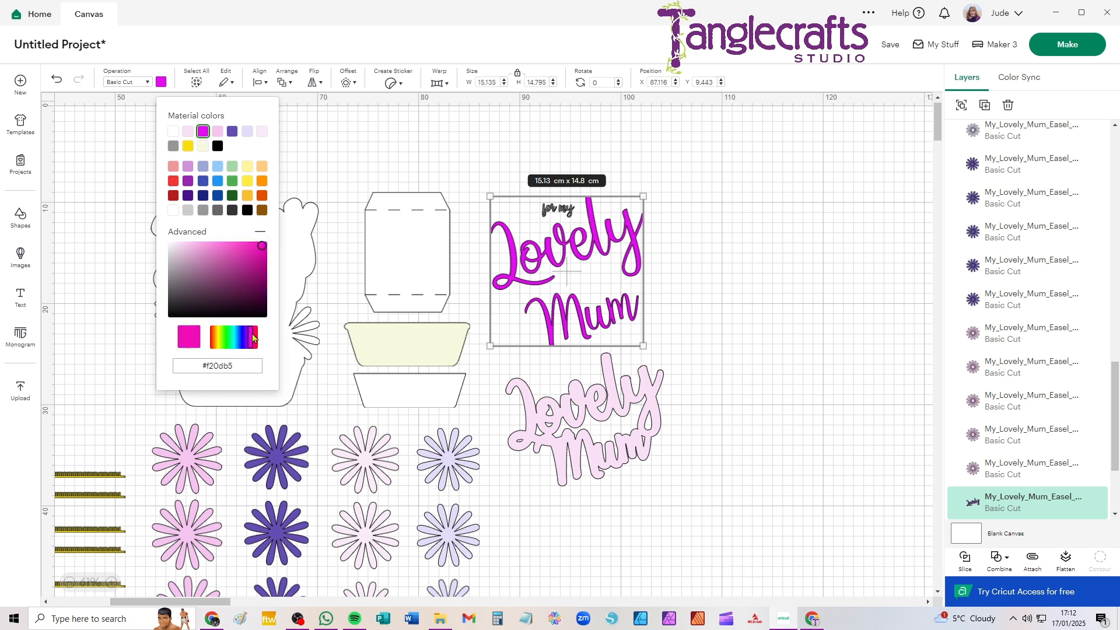
left_click(251, 243)
left_click(259, 255)
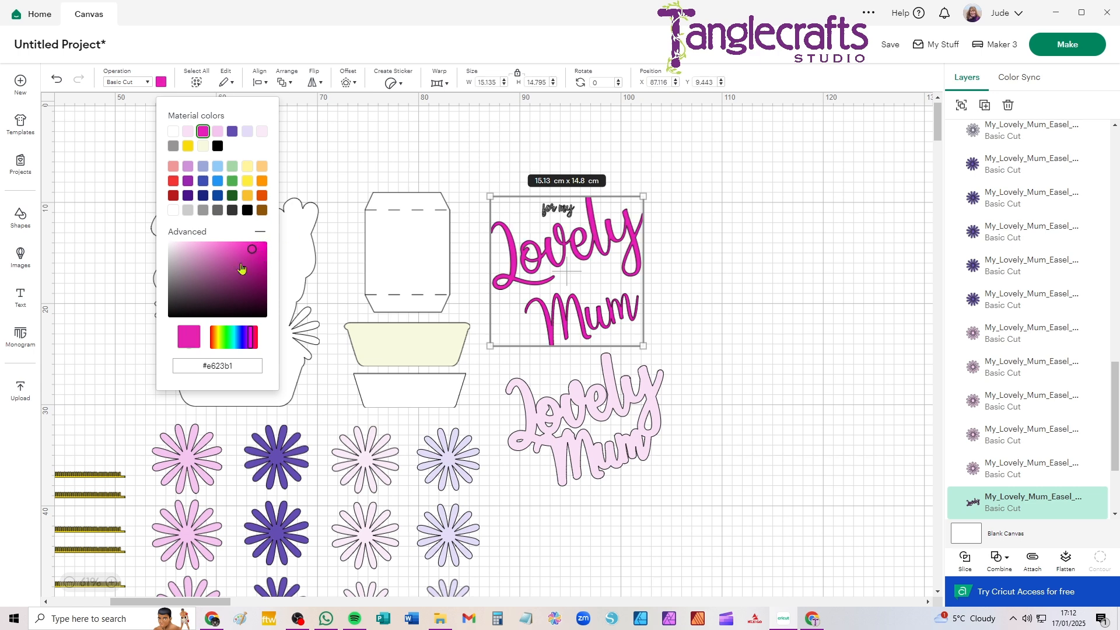
left_click(643, 215)
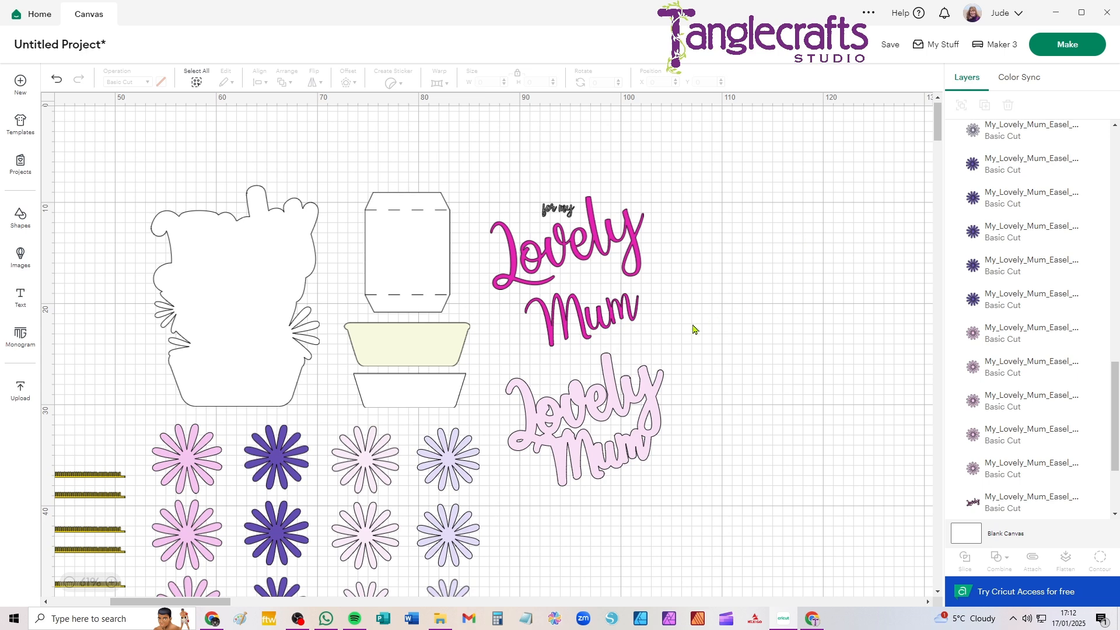
left_click(610, 265)
left_click(590, 305, "shift")
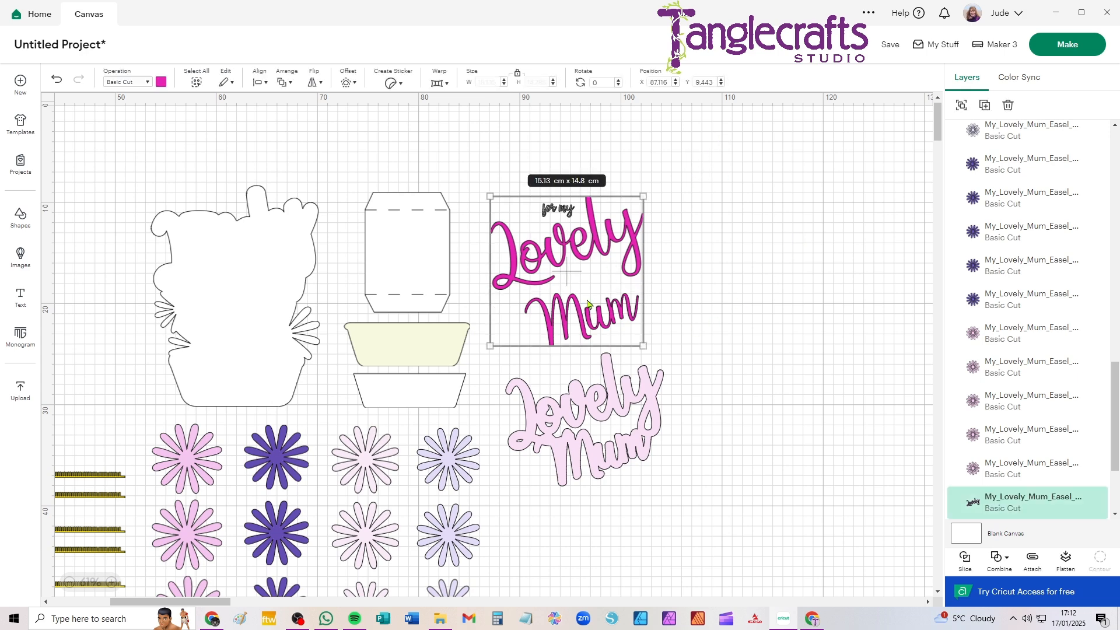
left_click(161, 81)
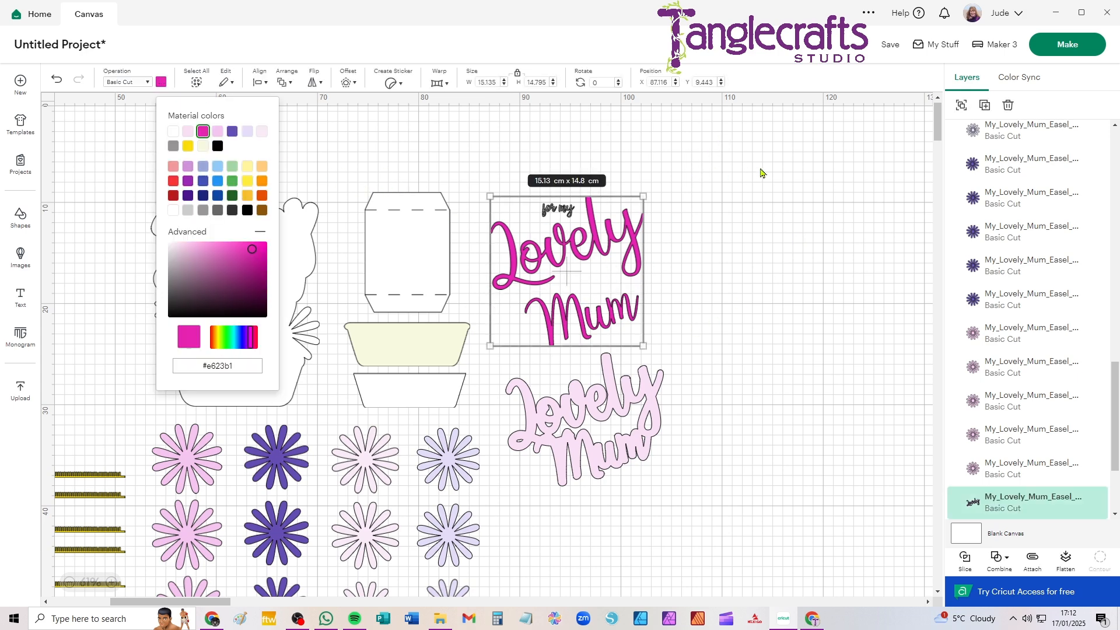
left_click(760, 173)
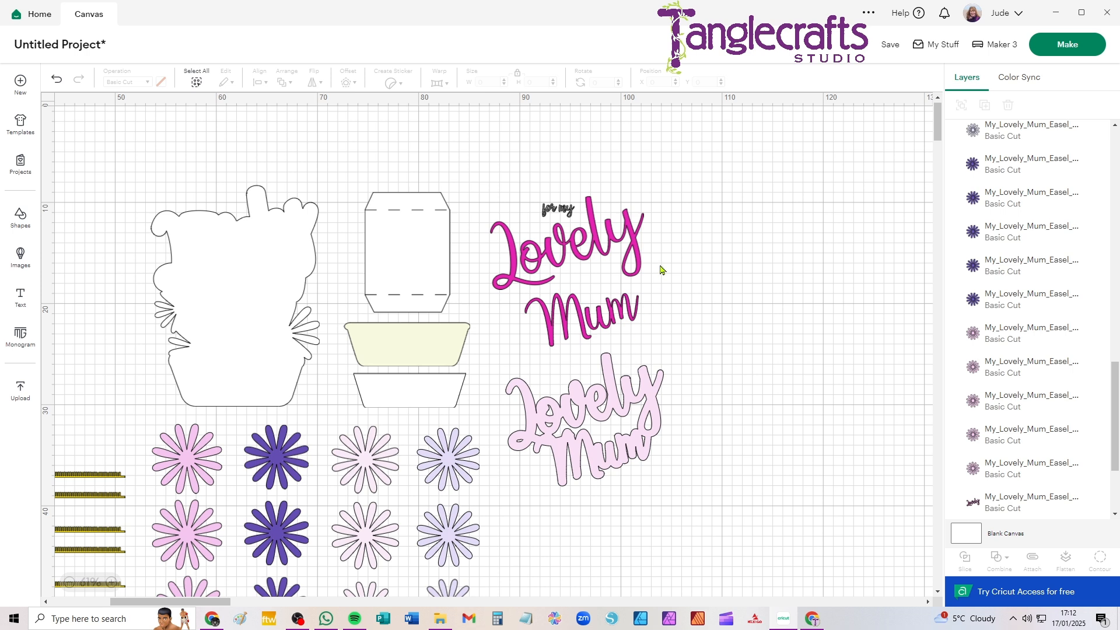
Set the pink "Lovely" and "Mum" lettering to Print Then Cut and move both words clear of the "for my" text
left_click(608, 249)
left_click(596, 318, "shift")
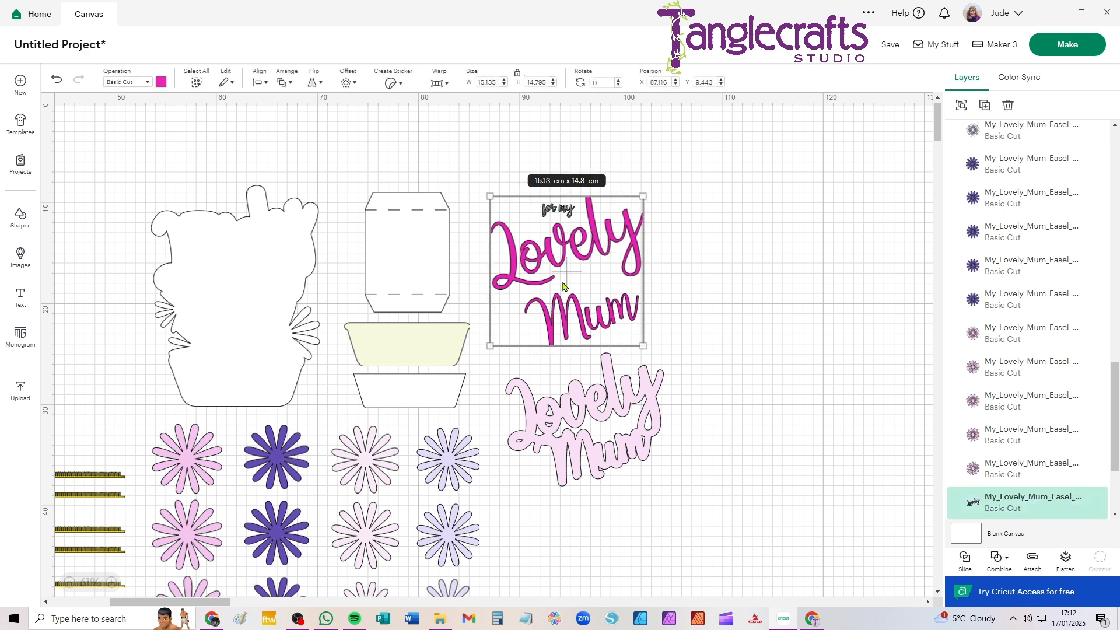
left_click(132, 84)
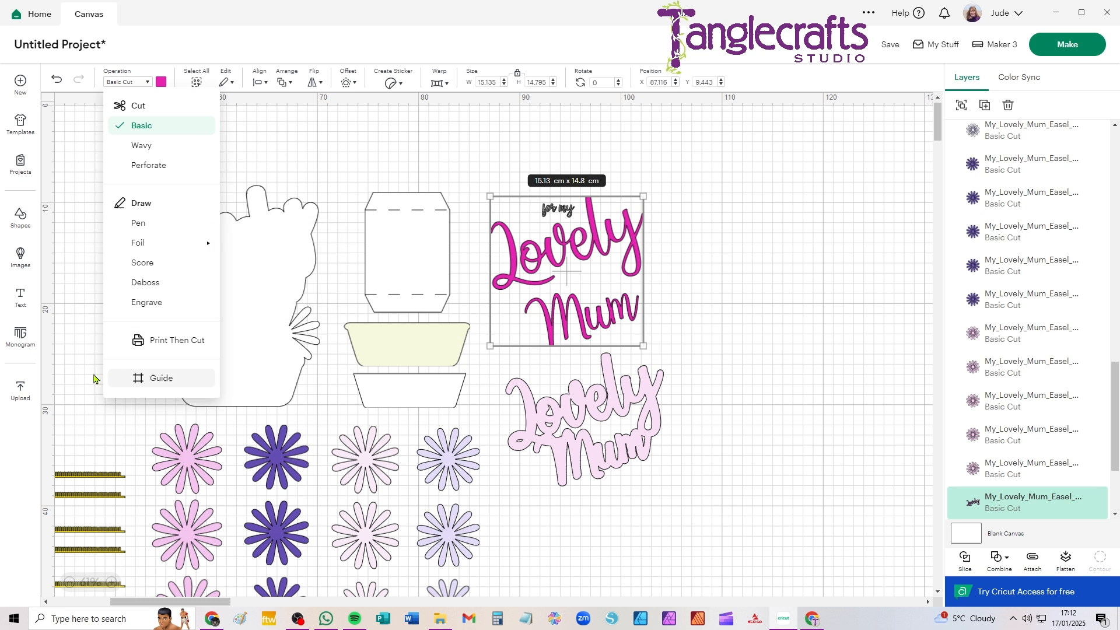
left_click(177, 341)
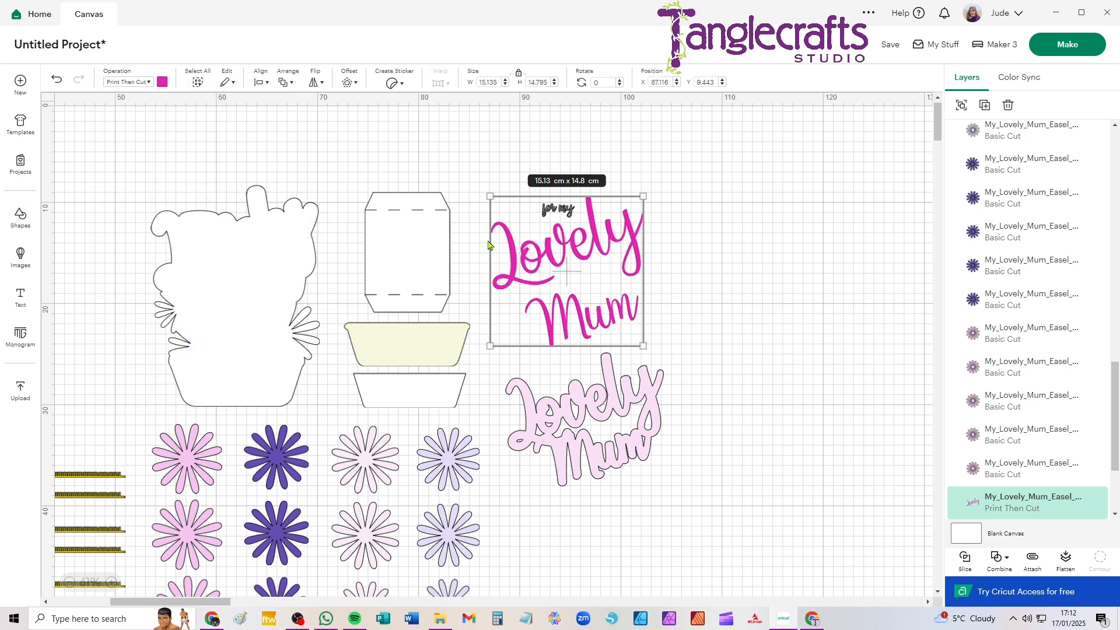
left_click_drag(513, 272, 688, 236)
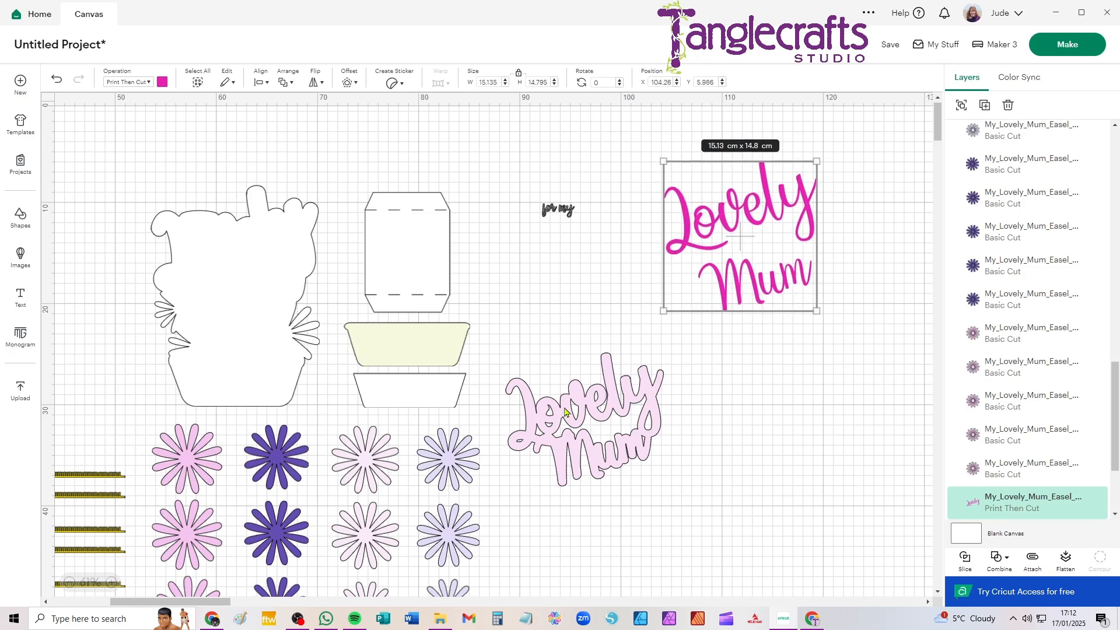
Move the pale pink lettering backing clear of the flowers and recolour it to a custom near-white pink, #f7f1f6
left_click_drag(567, 421, 637, 401)
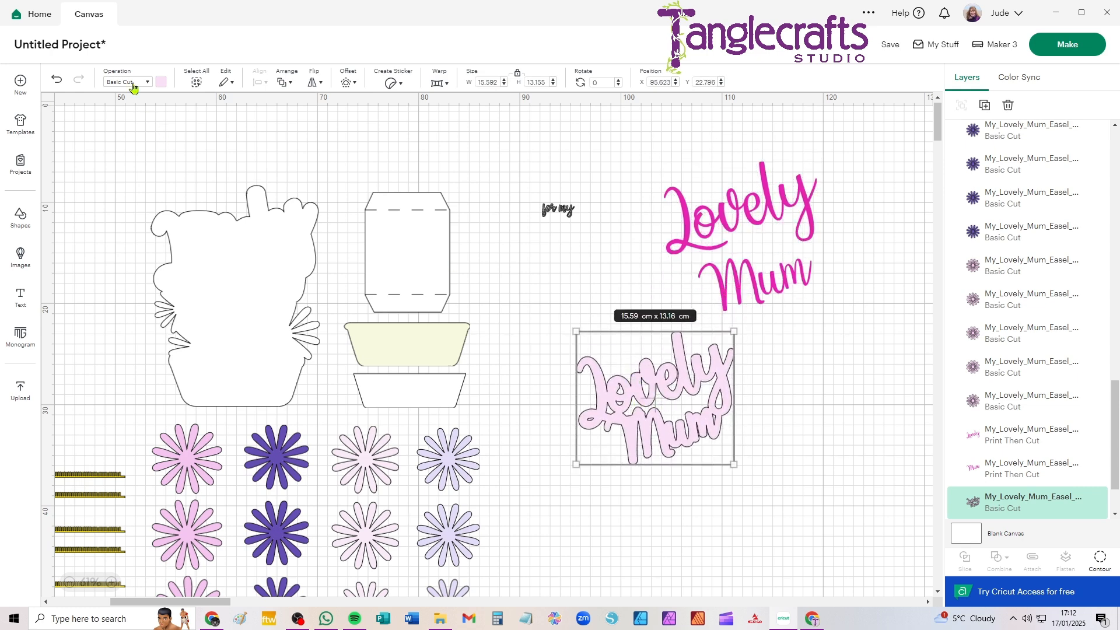
left_click(161, 83)
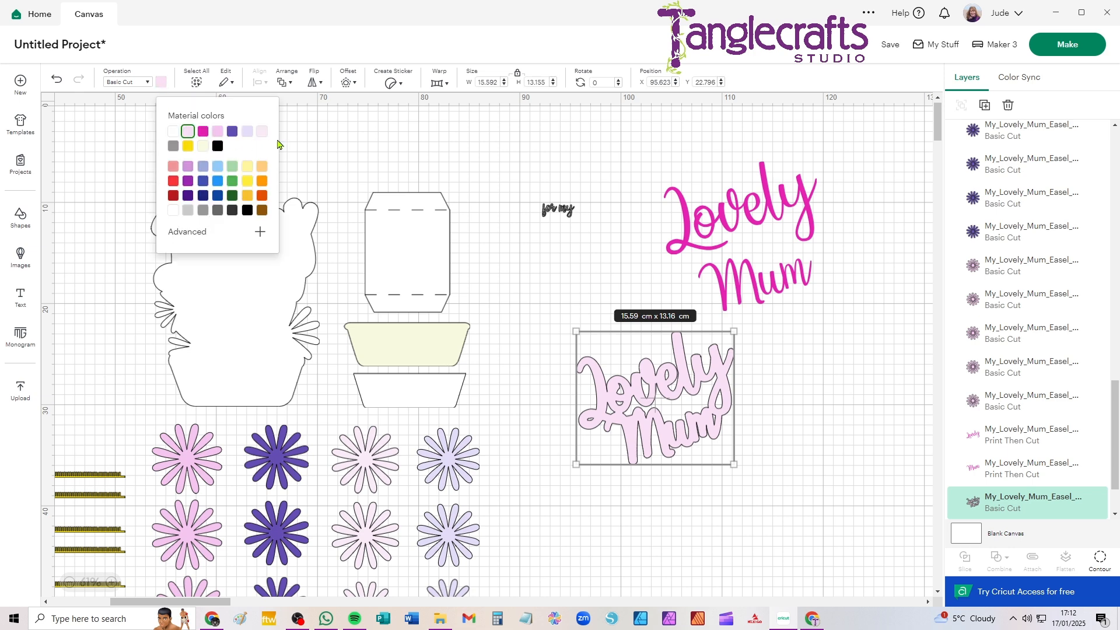
left_click(260, 234)
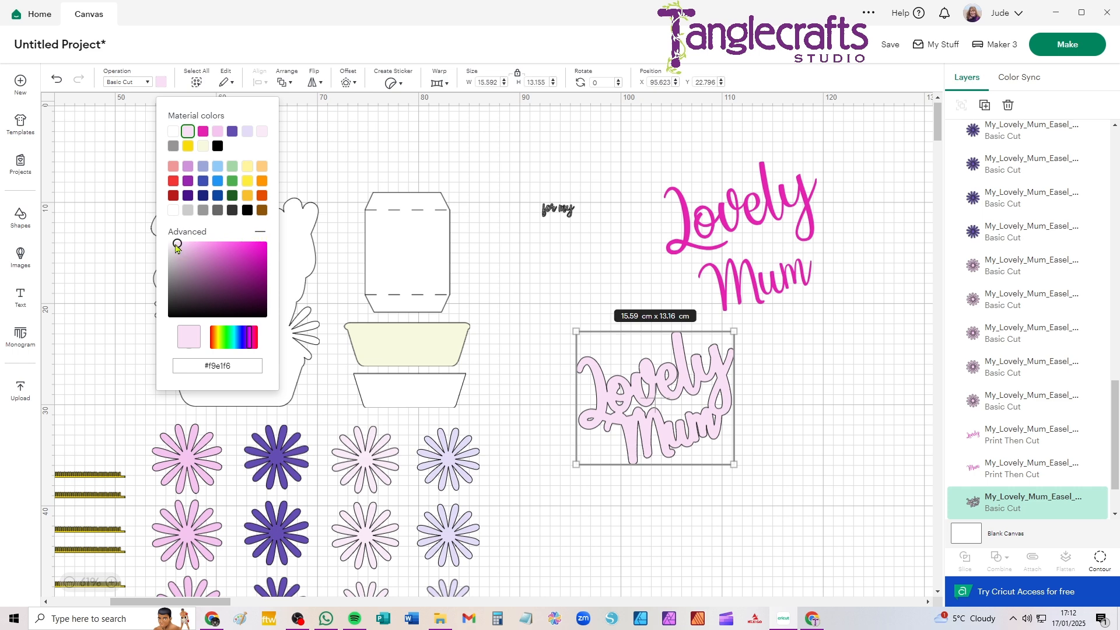
left_click_drag(250, 336, 254, 335)
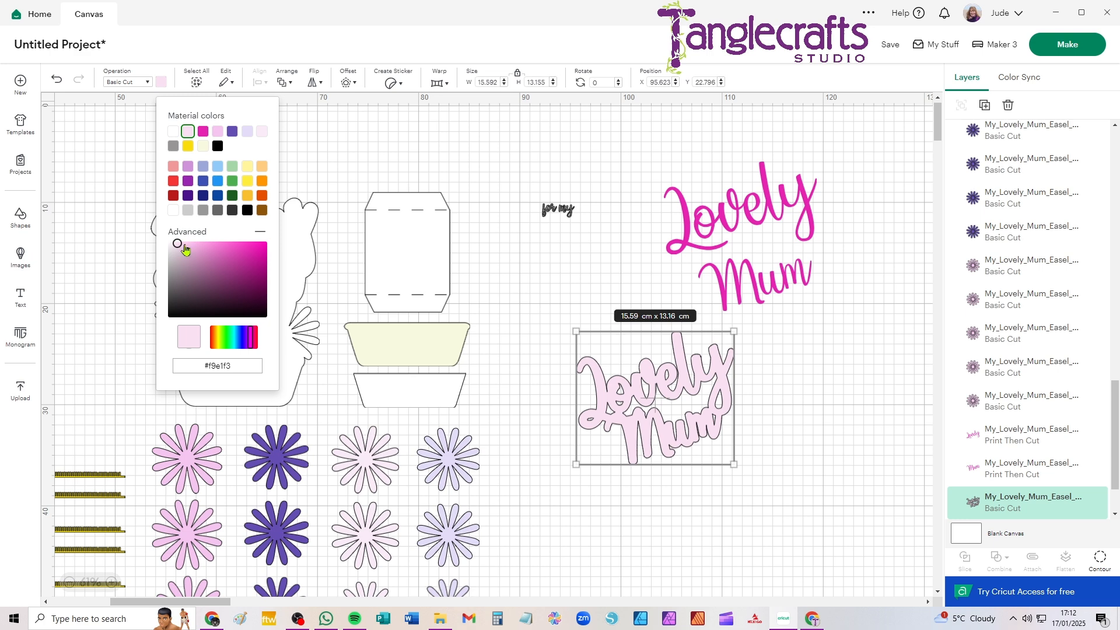
left_click_drag(173, 246, 171, 247)
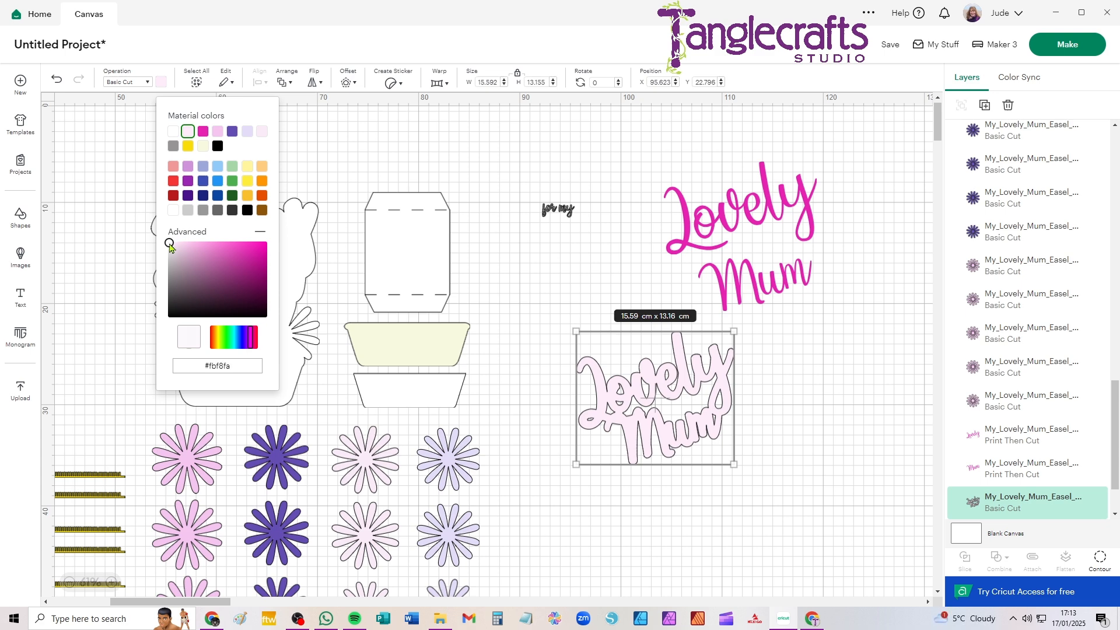
left_click(264, 133)
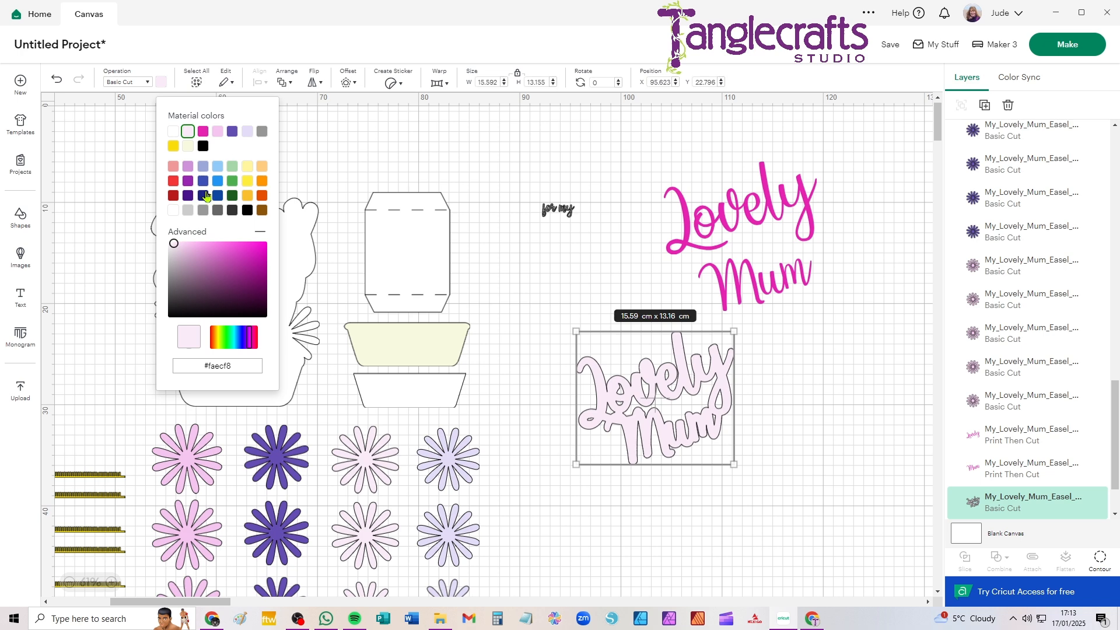
left_click_drag(175, 244, 171, 248)
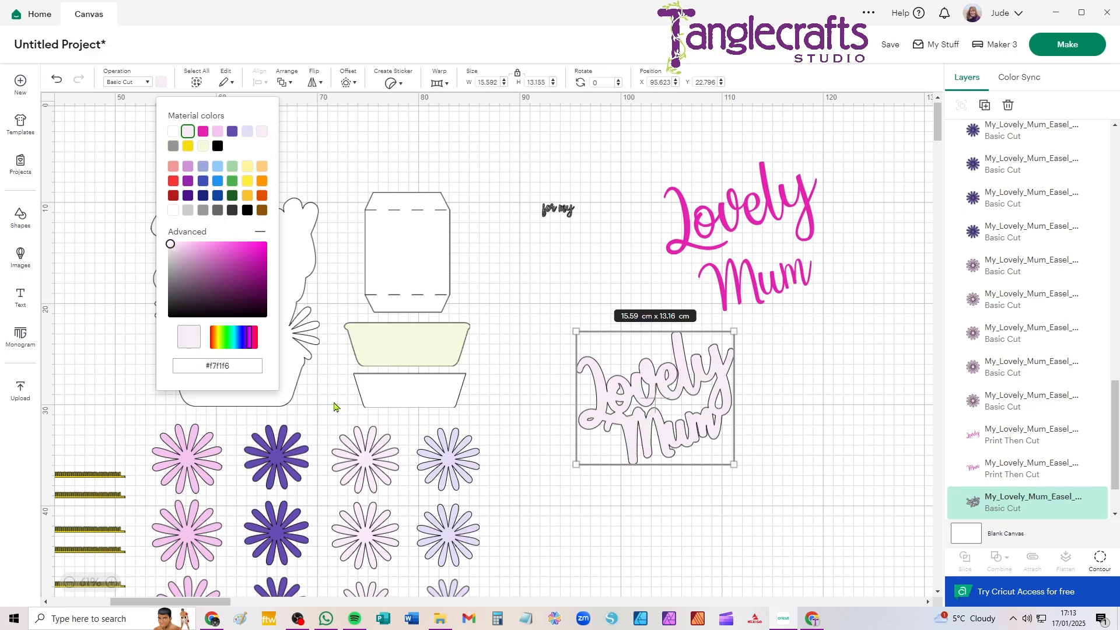
left_click(505, 495)
Change the operation of the pale "Lovely Mum" backing piece to Print Then Cut
left_click(656, 404)
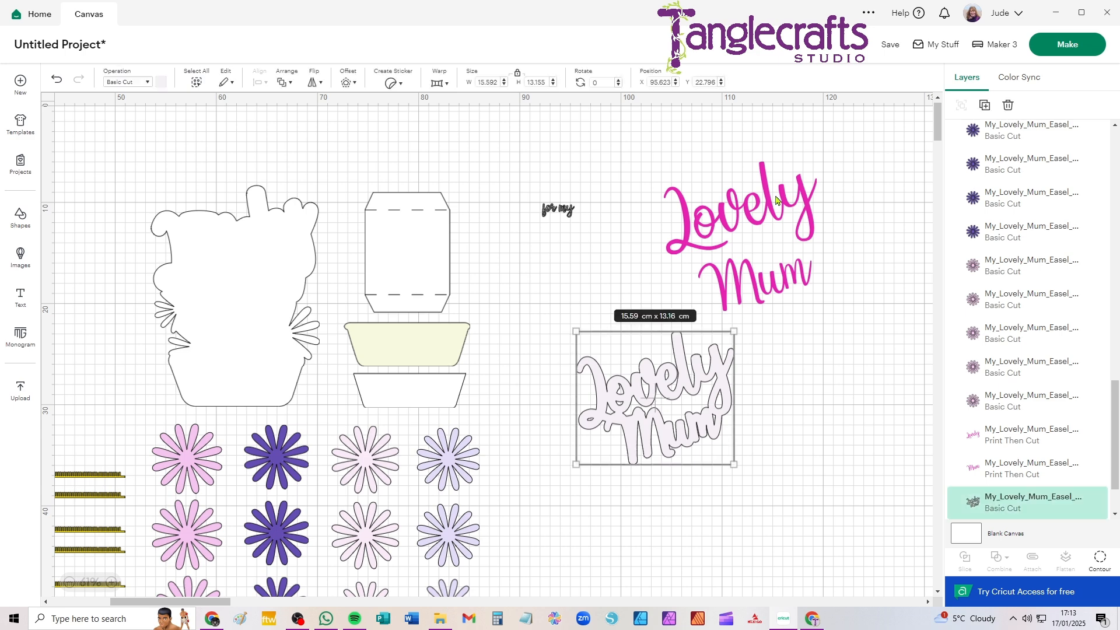
left_click(139, 82)
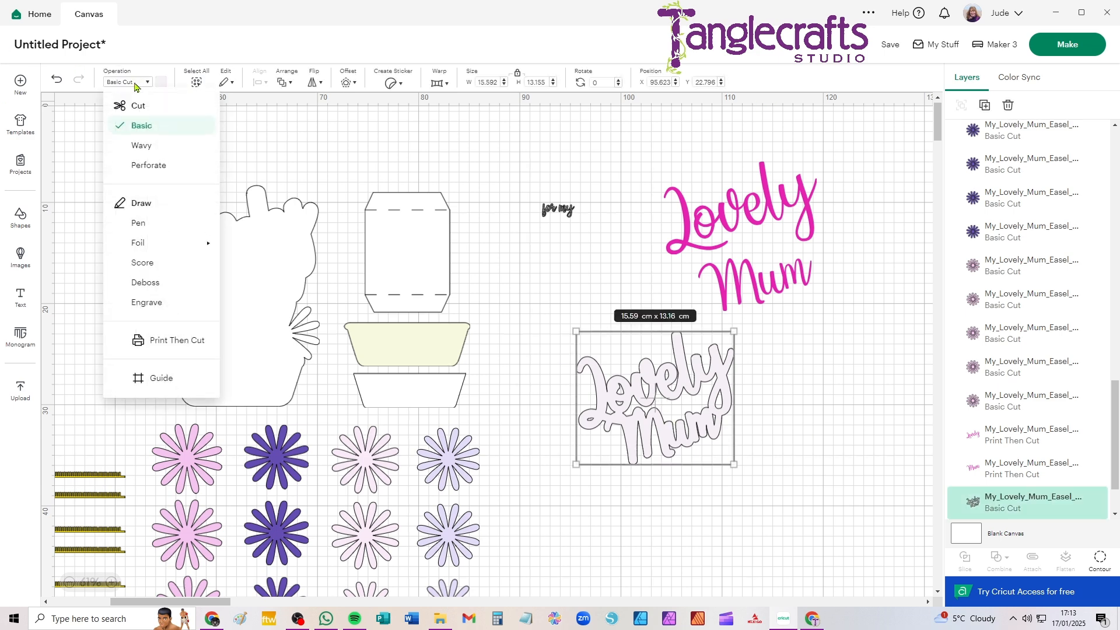
left_click(154, 343)
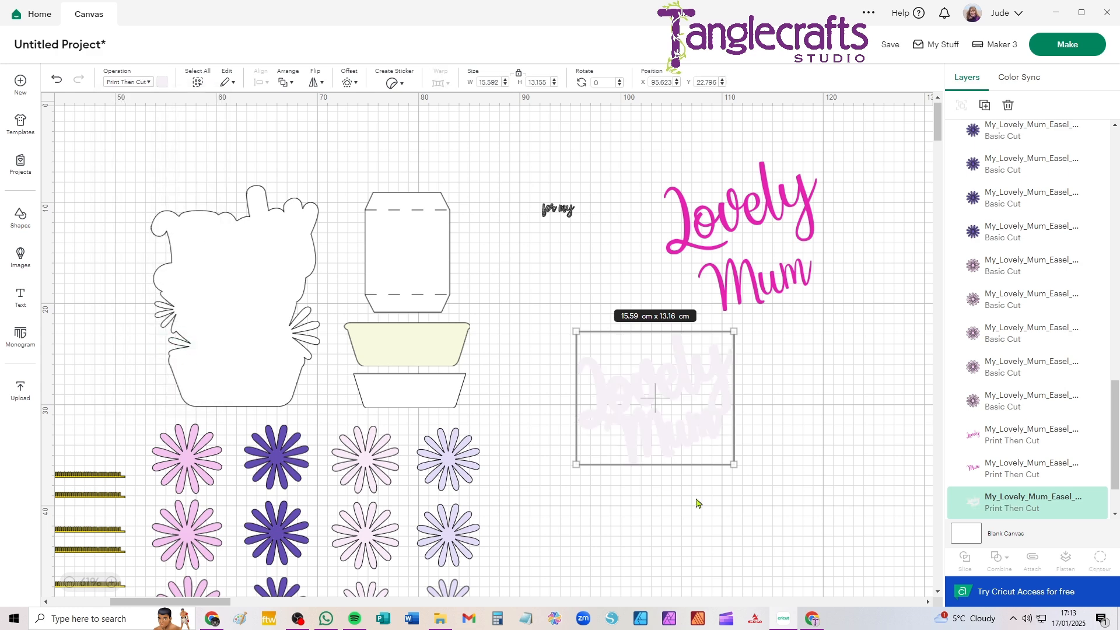
left_click(715, 506)
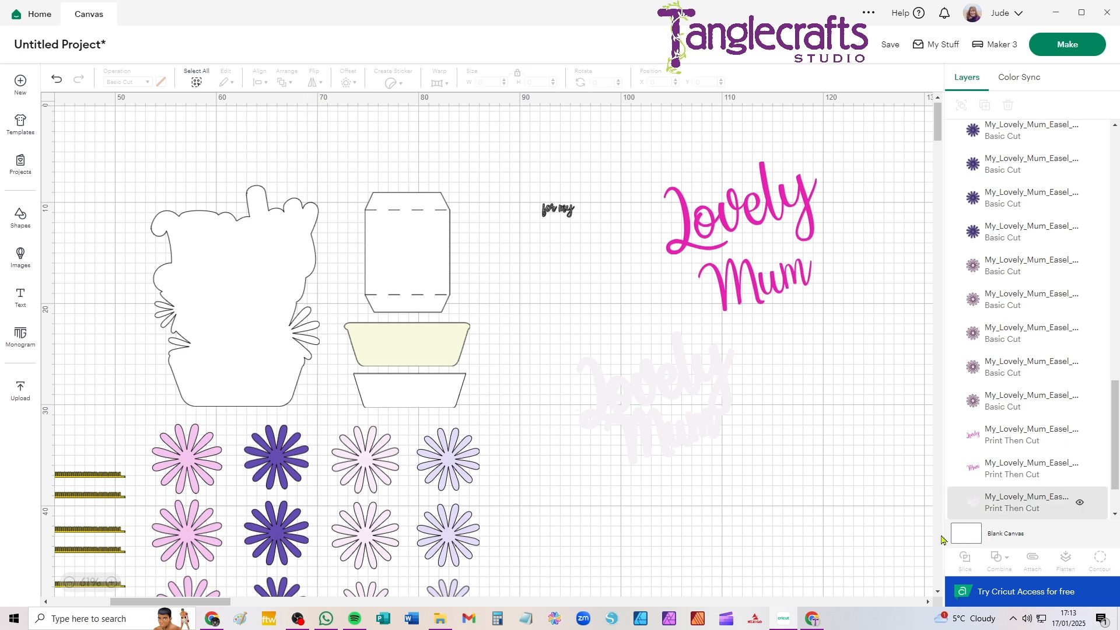
Set the blank canvas background colour to pale yellow so the pale pieces stand out
left_click(969, 537)
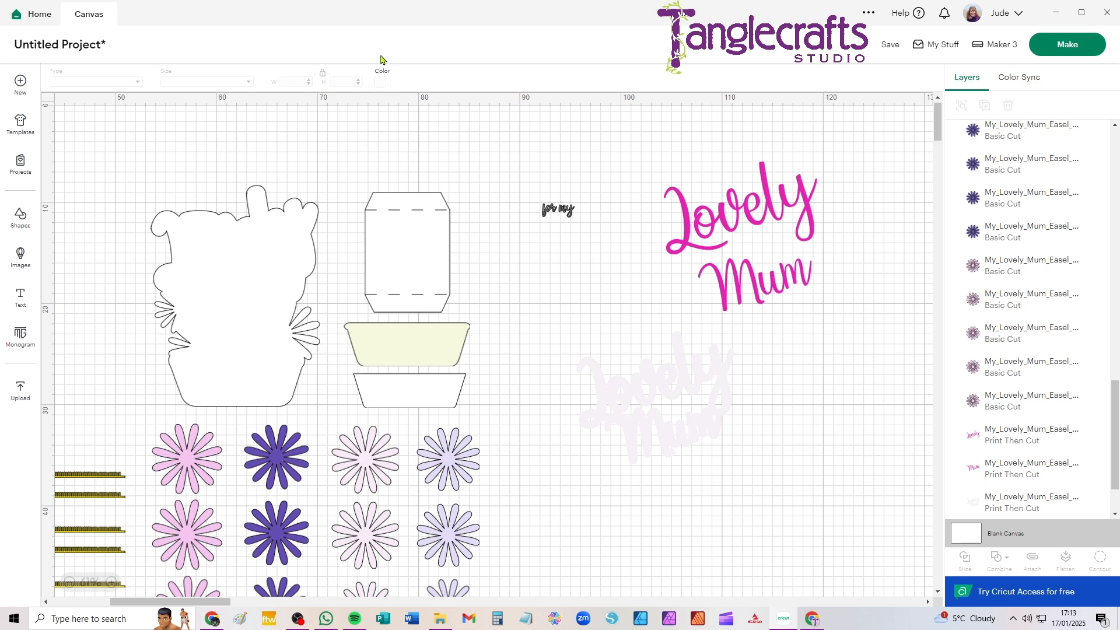
left_click(379, 82)
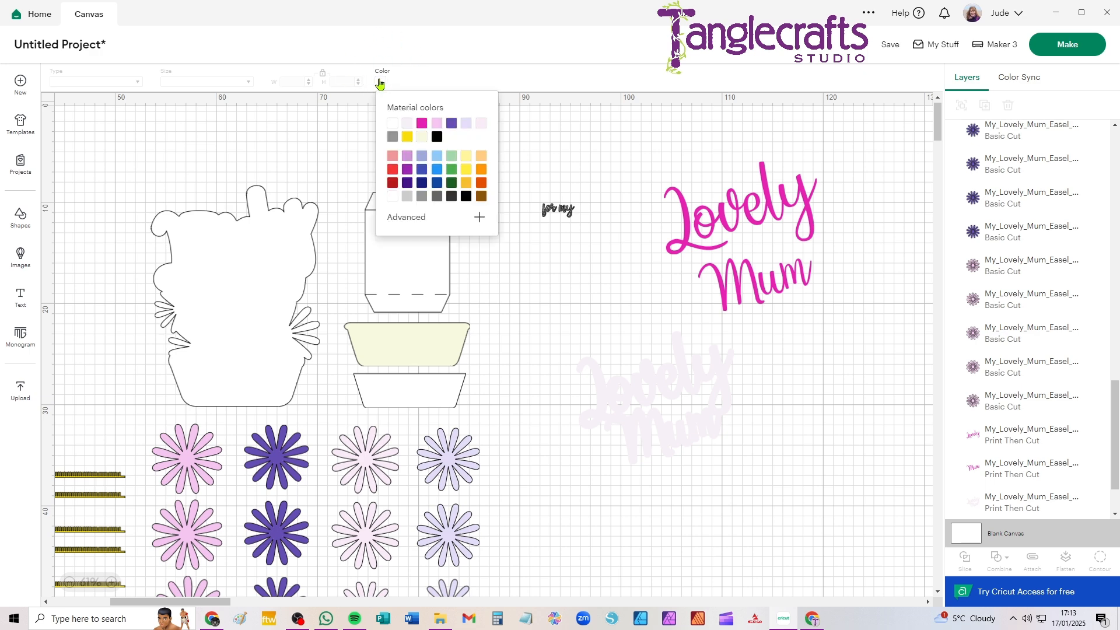
left_click(466, 157)
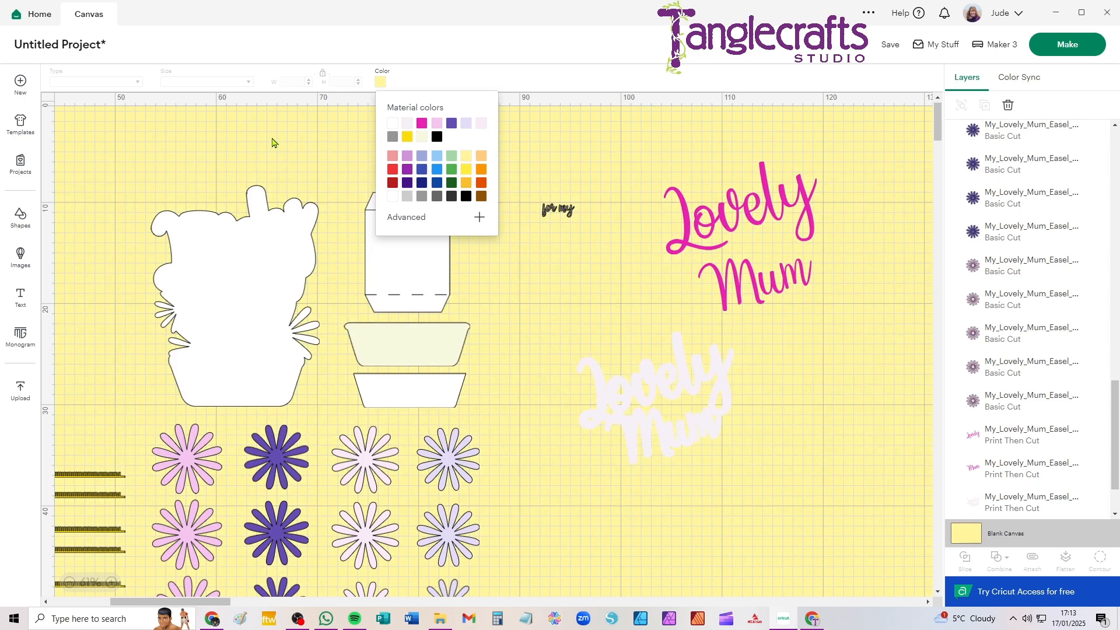
left_click(255, 161)
Reposition the pink "Lovely Mum" lettering and its pale backing together below the "for my" text
left_click_drag(638, 395, 751, 383)
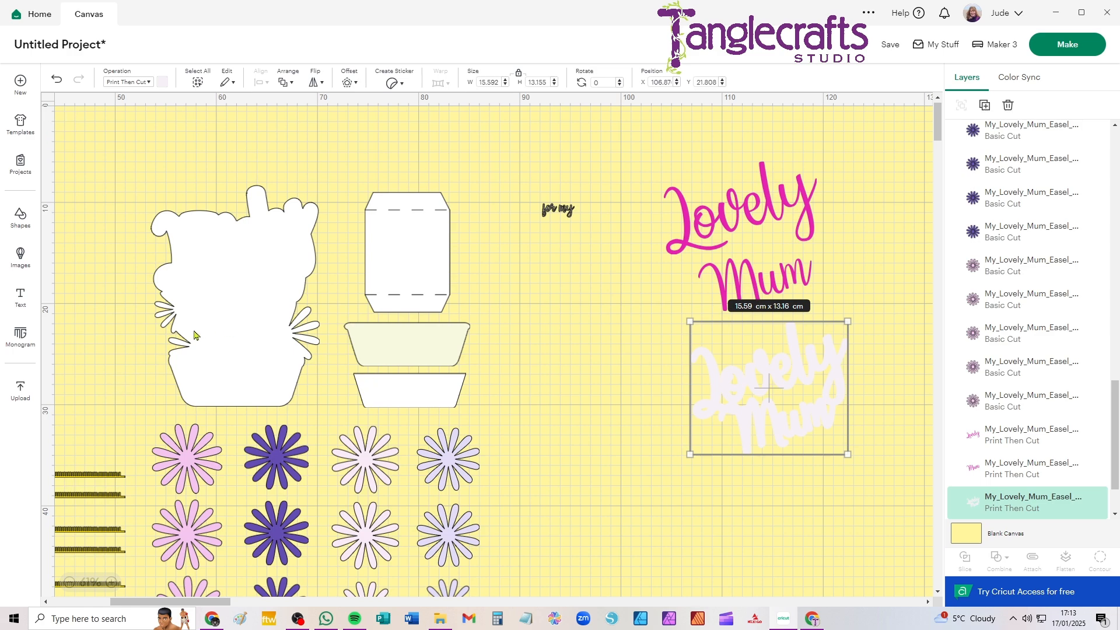
scroll(176, 315, "down", 2)
left_click_drag(91, 279, 257, 295)
left_click(734, 246)
left_click_drag(843, 154, 694, 401)
left_click_drag(761, 300, 641, 372)
Select the wicker Basket image file for a new upload and continue to its background removal stage
left_click(21, 389)
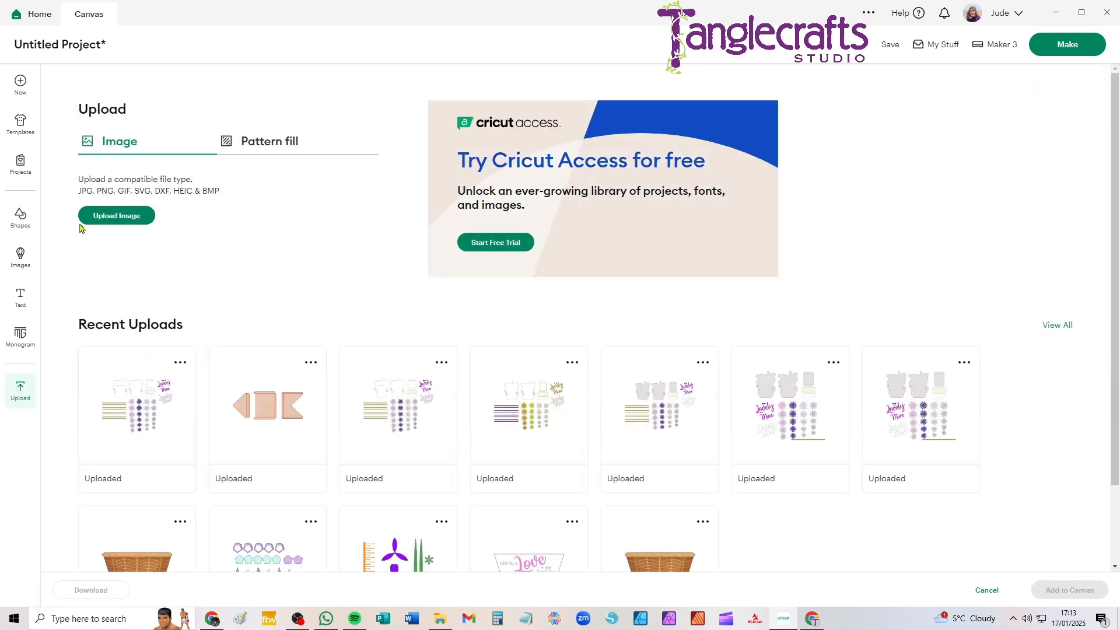
left_click(114, 219)
left_click(579, 353)
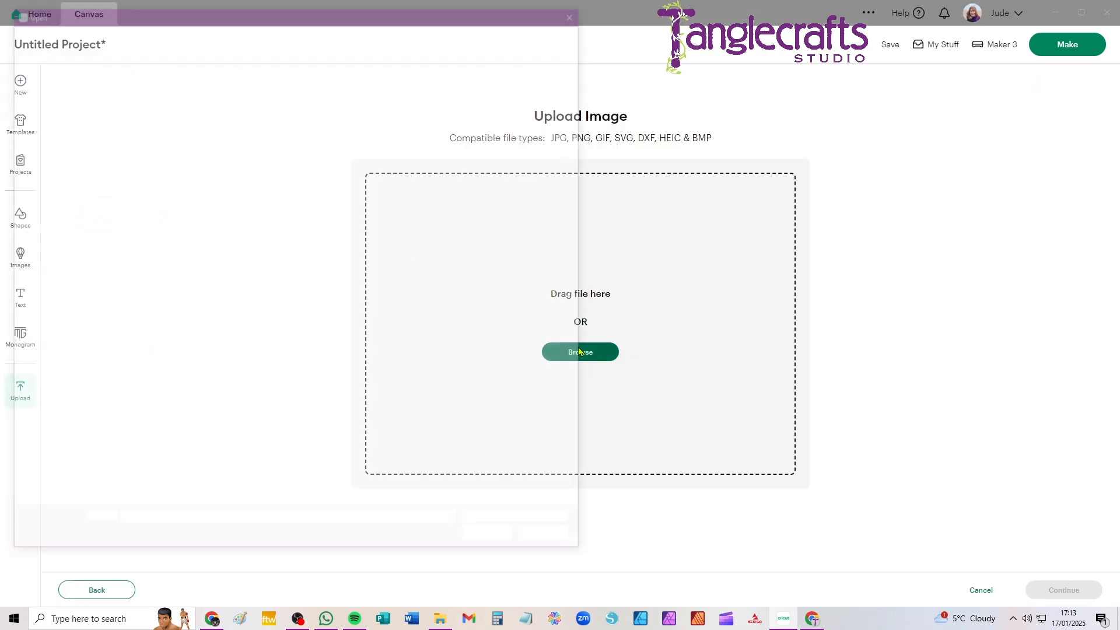
left_click(212, 109)
left_click(494, 542)
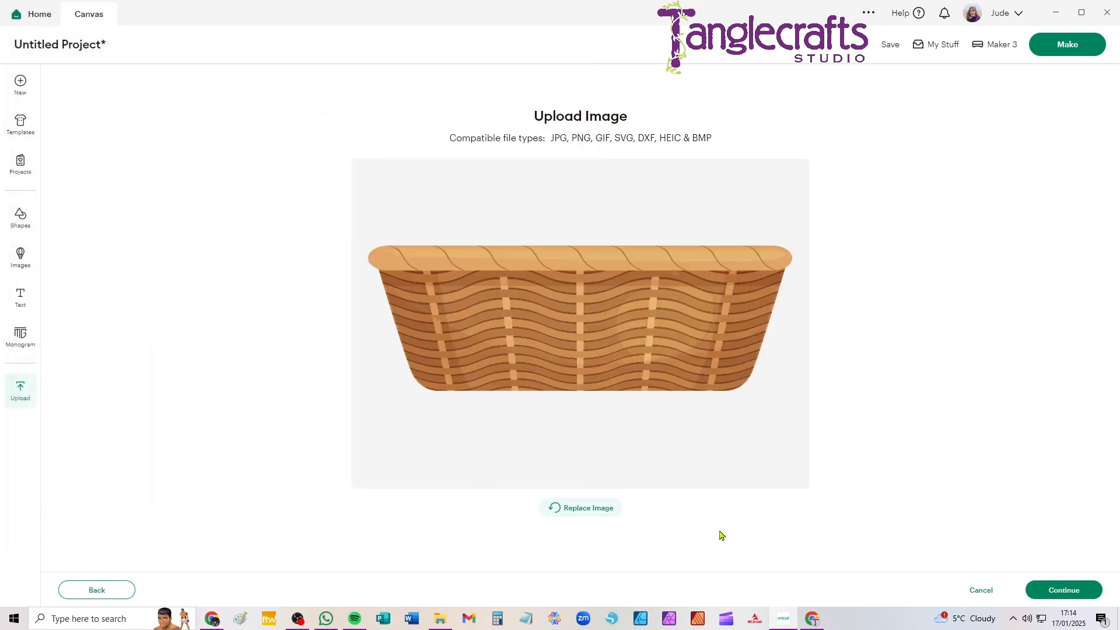
left_click(1065, 592)
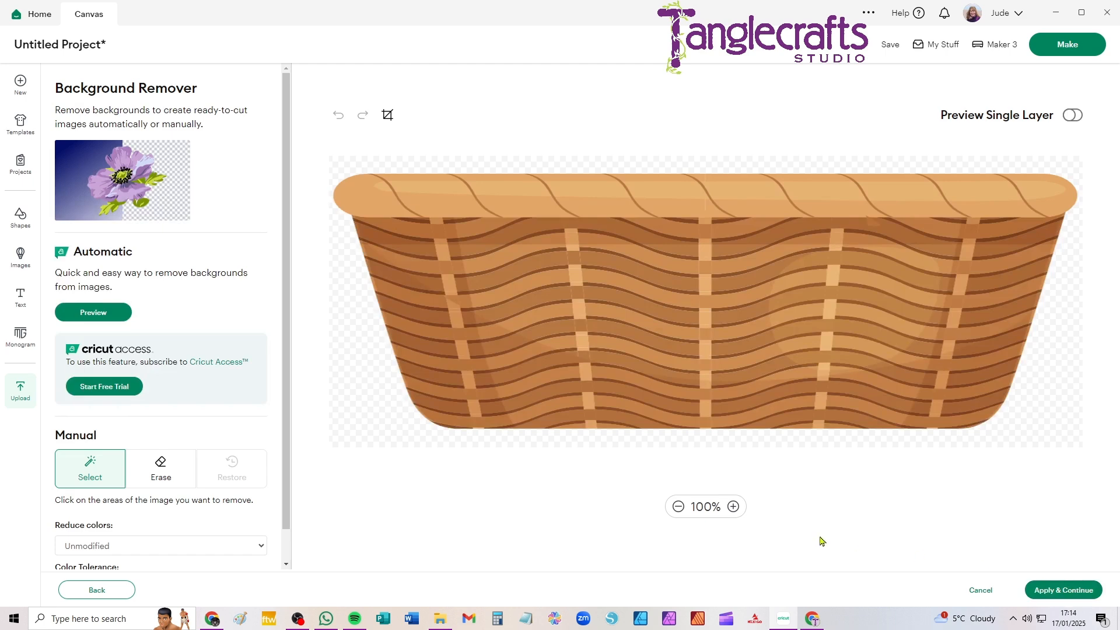
Keep the basket's background unmodified, convert it to a Flat Graphic and finish uploading it under the name Basket
left_click(1069, 595)
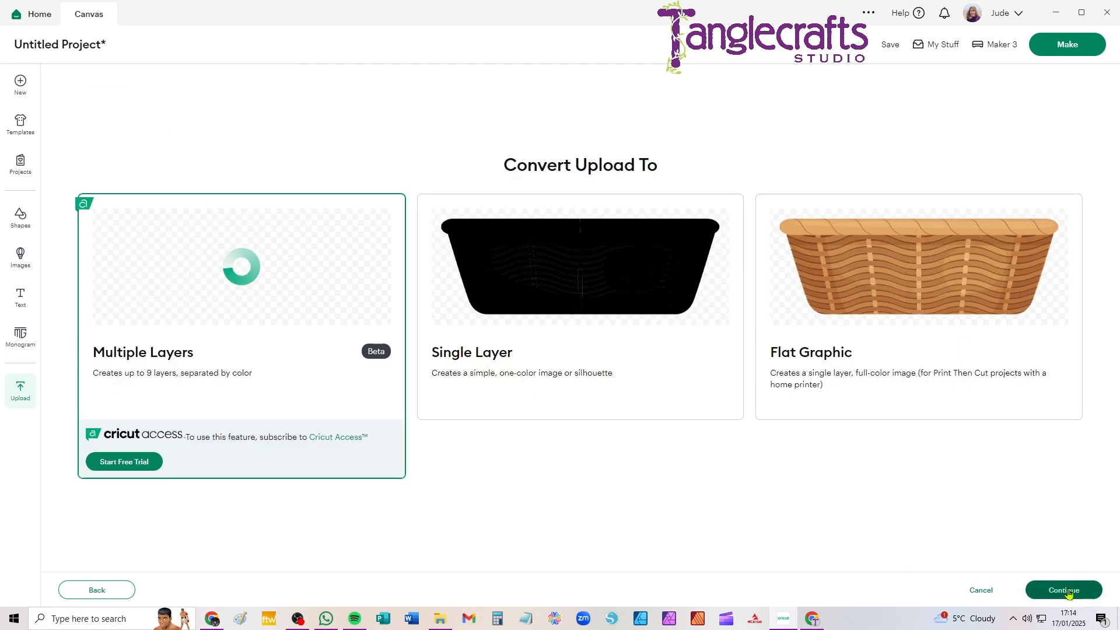
left_click(934, 263)
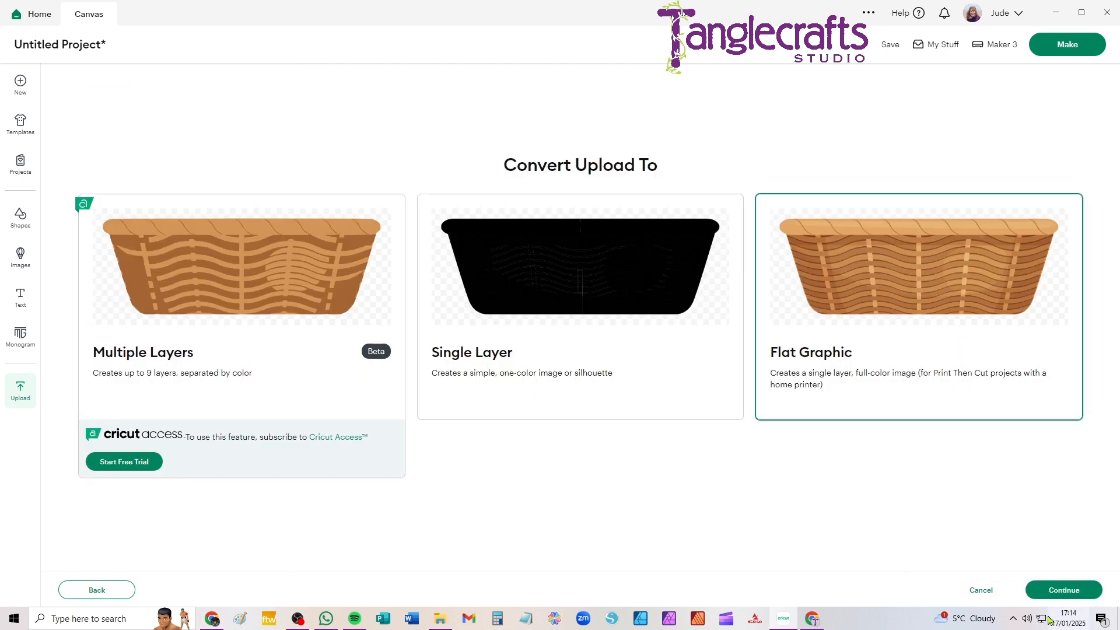
left_click(1066, 595)
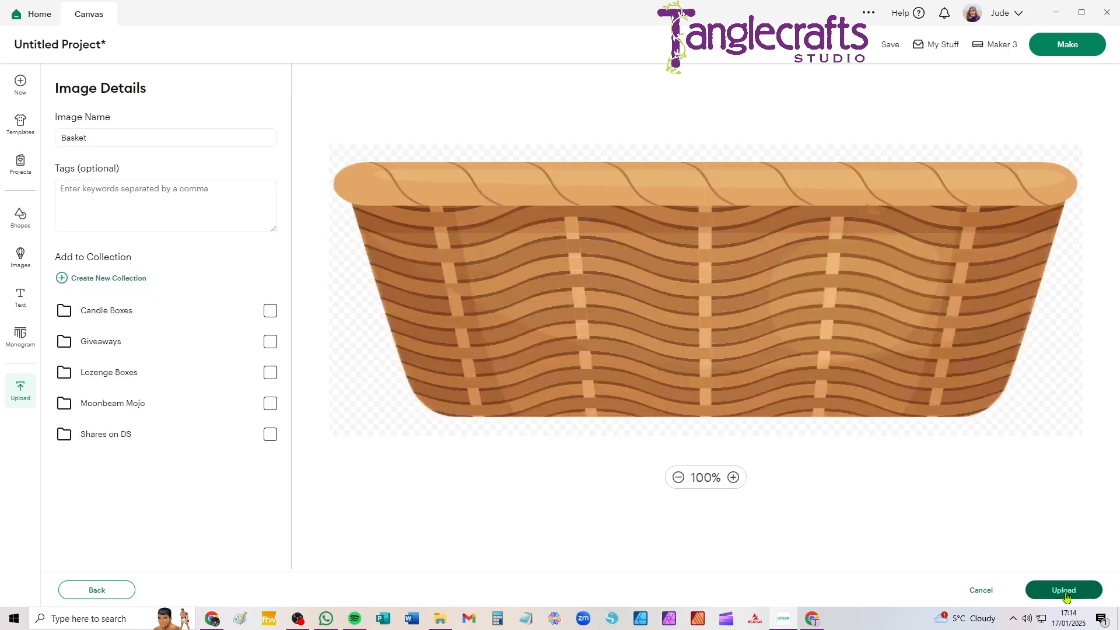
left_click(1064, 591)
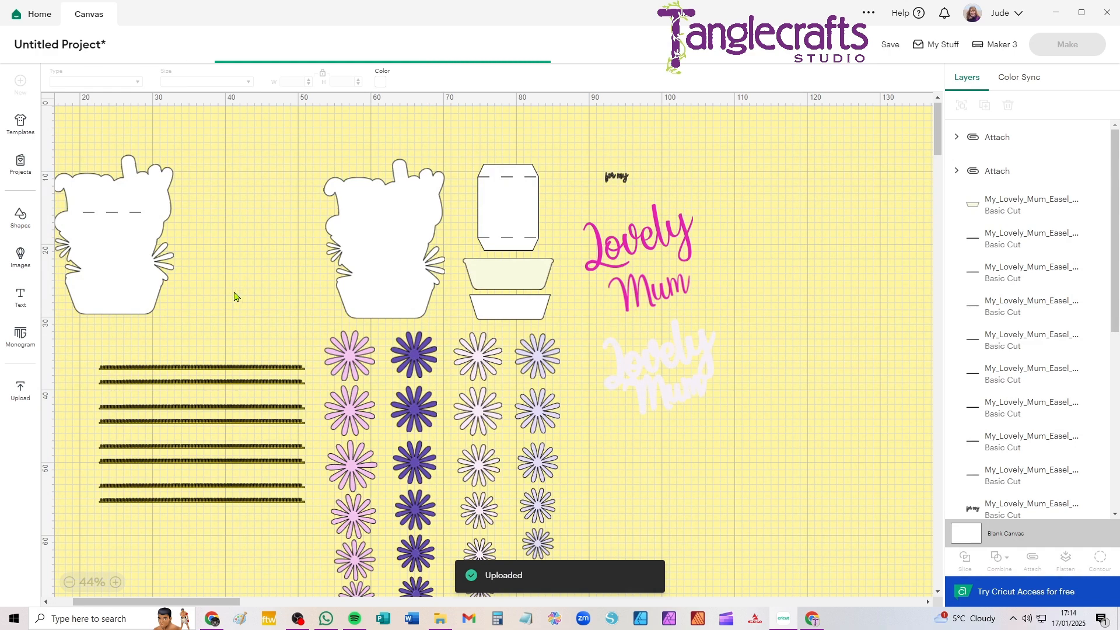
Move the basket image between the two card bases and set its width to 12.6 cm with proportions locked
left_click_drag(166, 156, 269, 154)
left_click(488, 82)
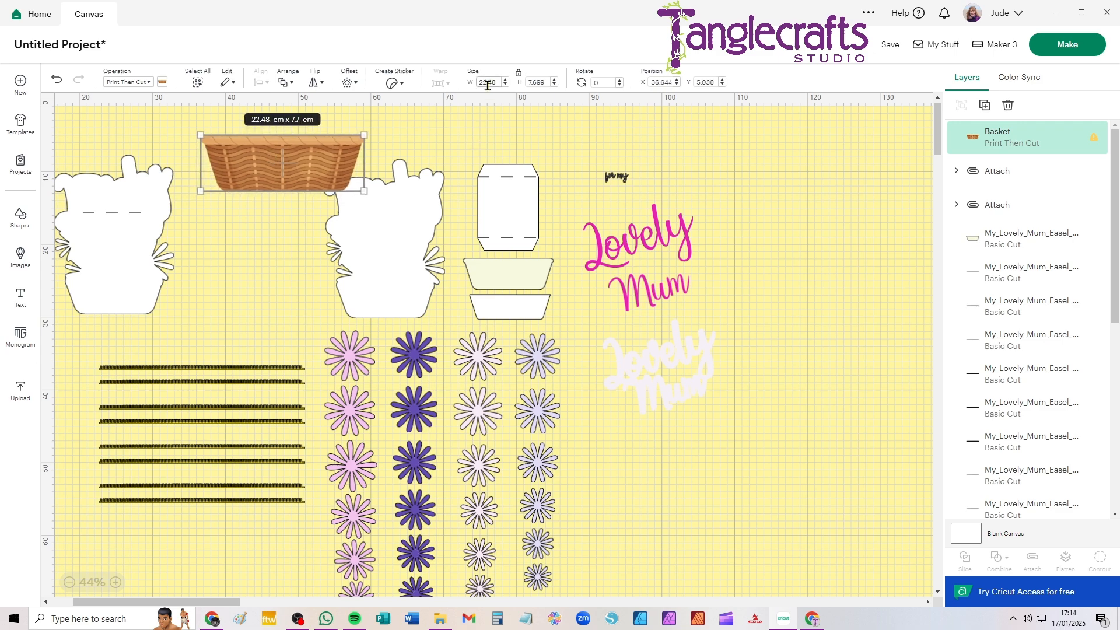
type("12.6")
key("Return")
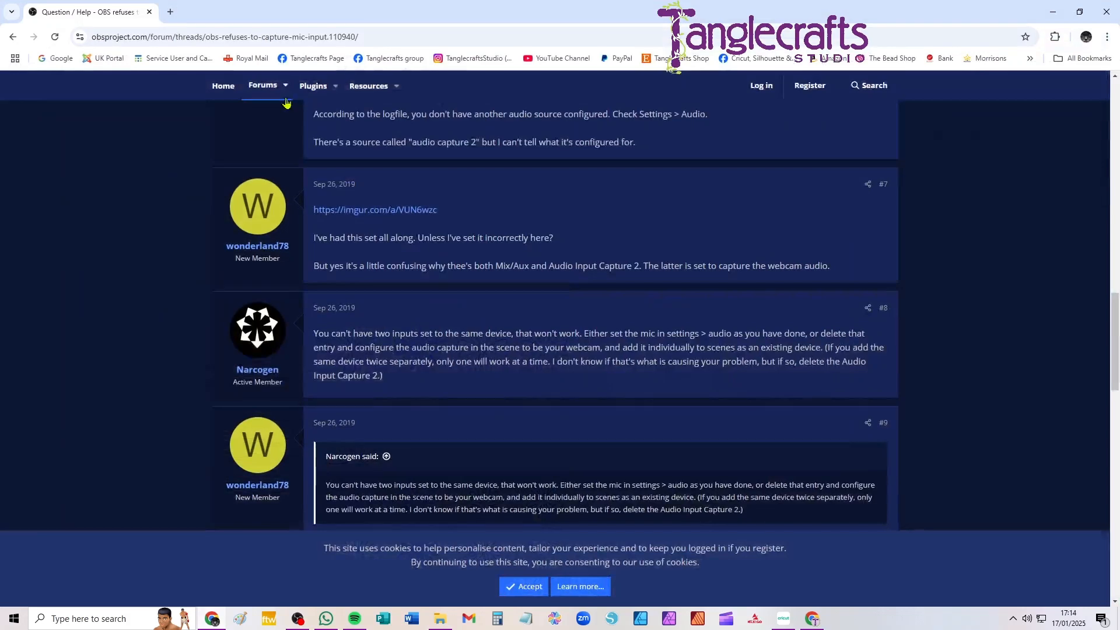
In Chrome, search for "convert cm to inches" and convert 12.6 centimetres to inches
triple_click(248, 39)
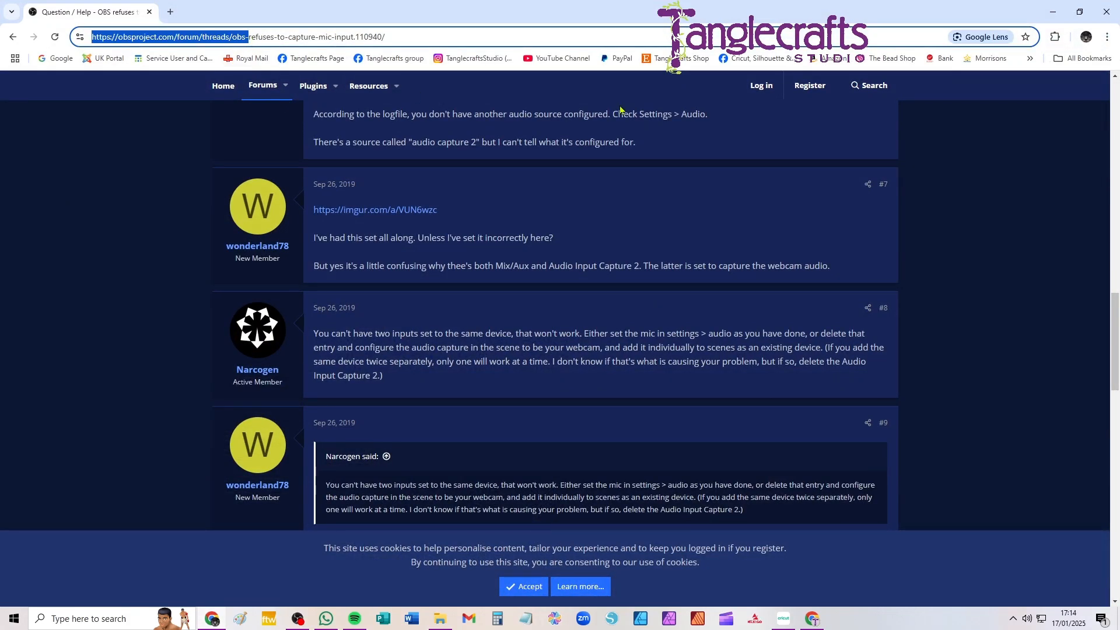
left_click_drag(387, 36, 46, 33)
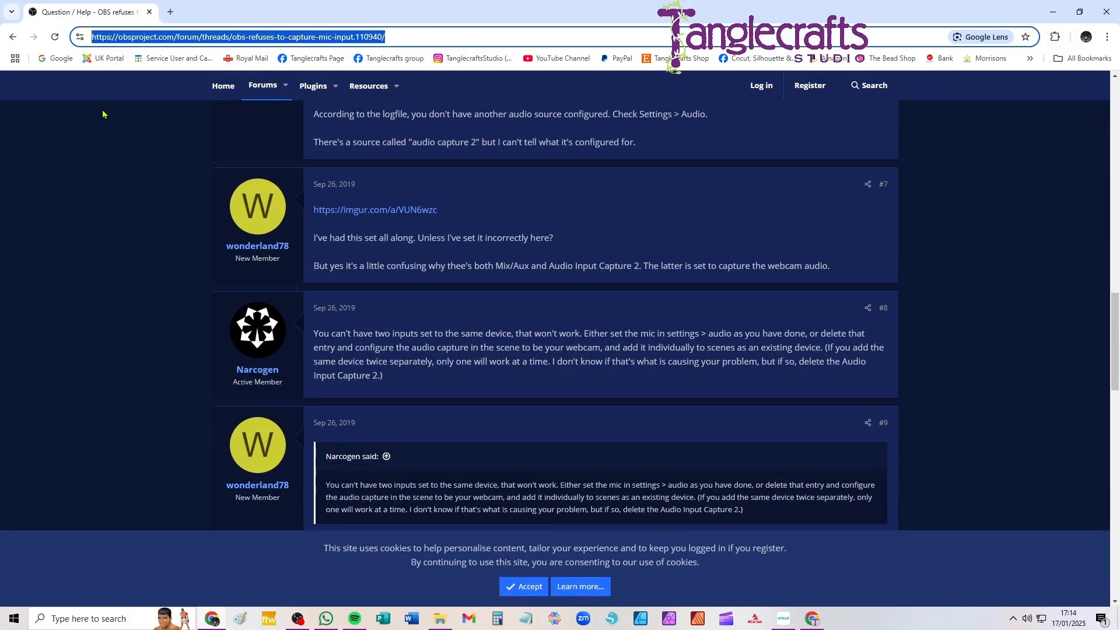
type("convert")
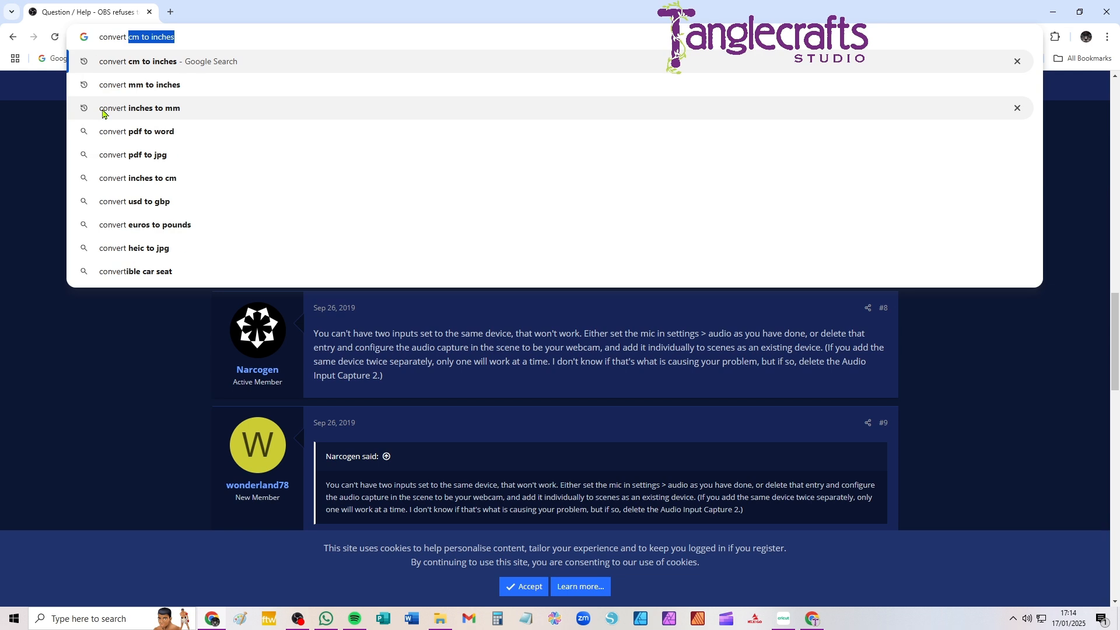
key("Return")
left_click(227, 238)
type("12.6")
key("ctrl+a")
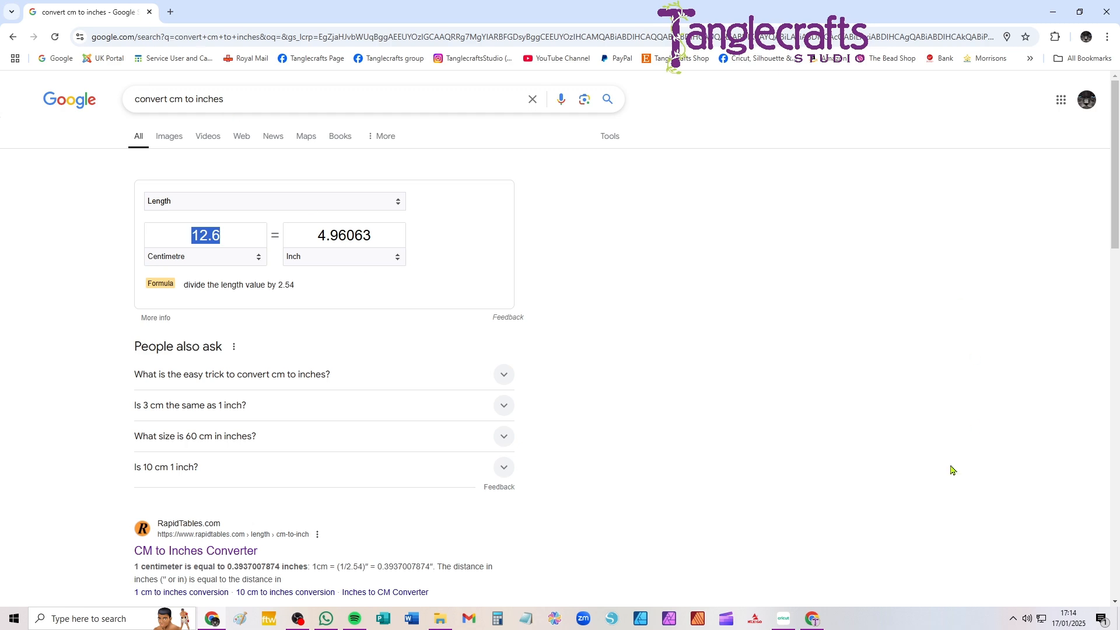
Switch back to Cricut Design Space, move the basket into the empty area beside the lettering and inspect its layer warning
left_click(787, 619)
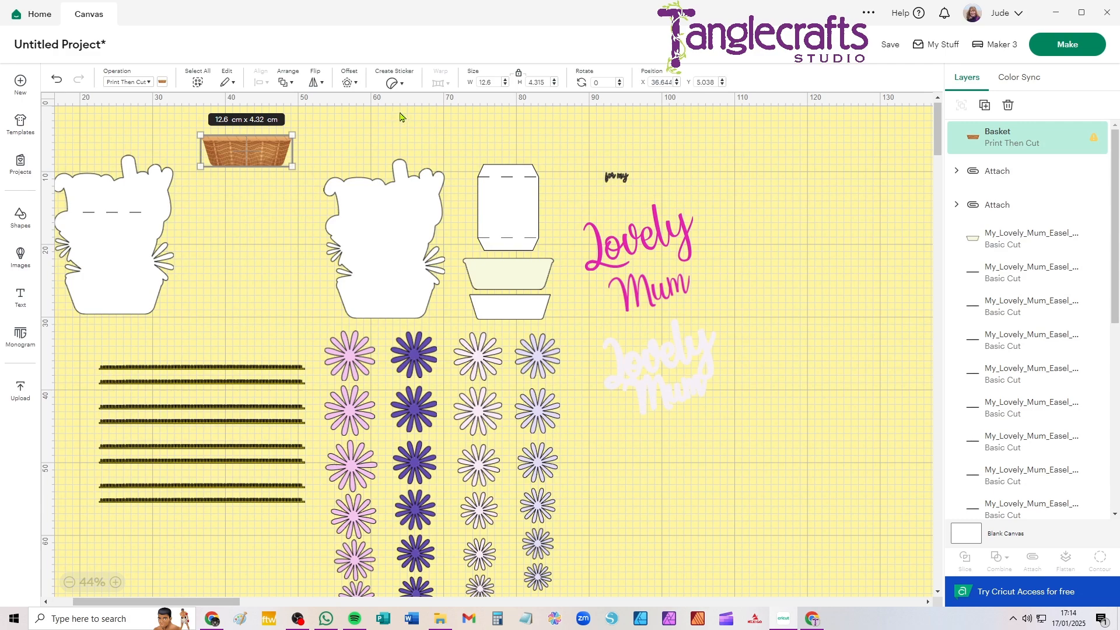
left_click_drag(244, 155, 801, 253)
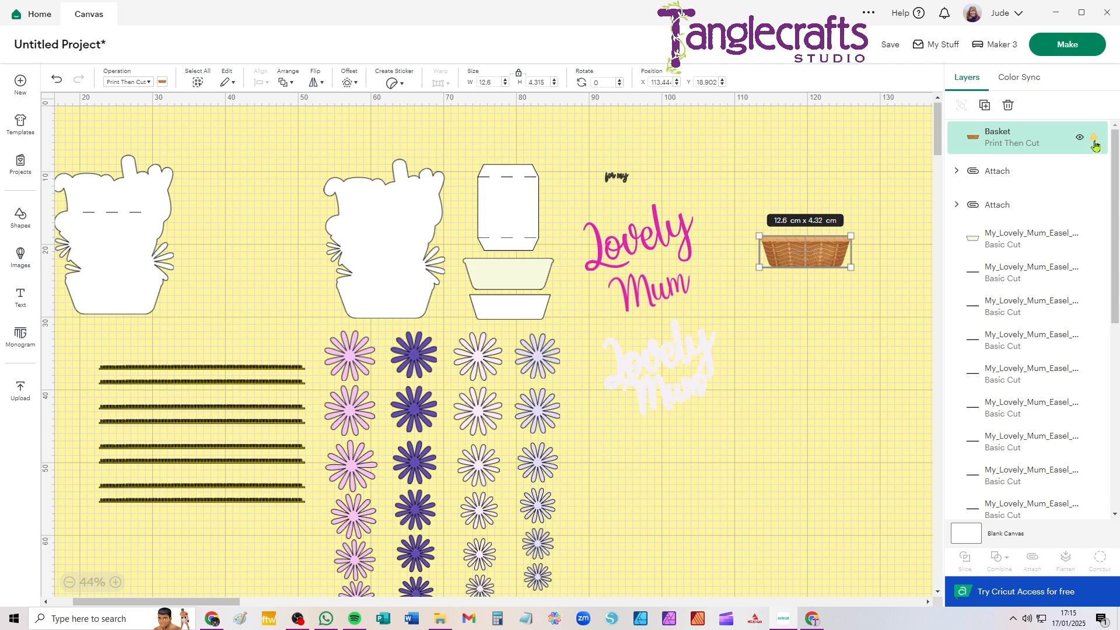
mouse_move(1095, 142)
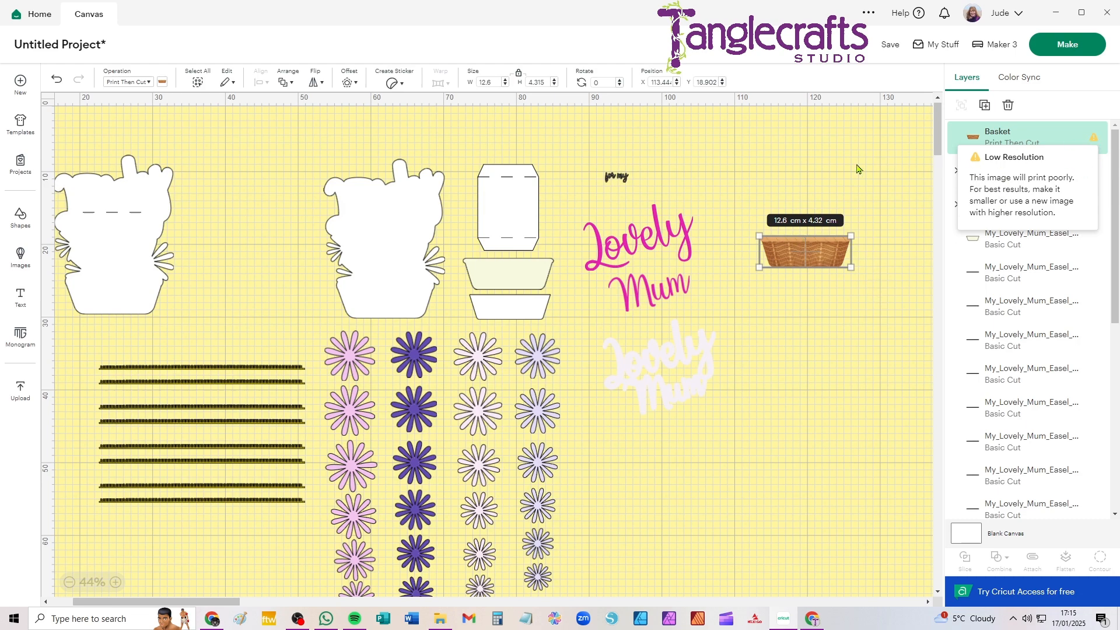
Reposition the basket image closer to the lettering, in the empty area just beside the word Mum
left_click_drag(786, 238, 785, 239)
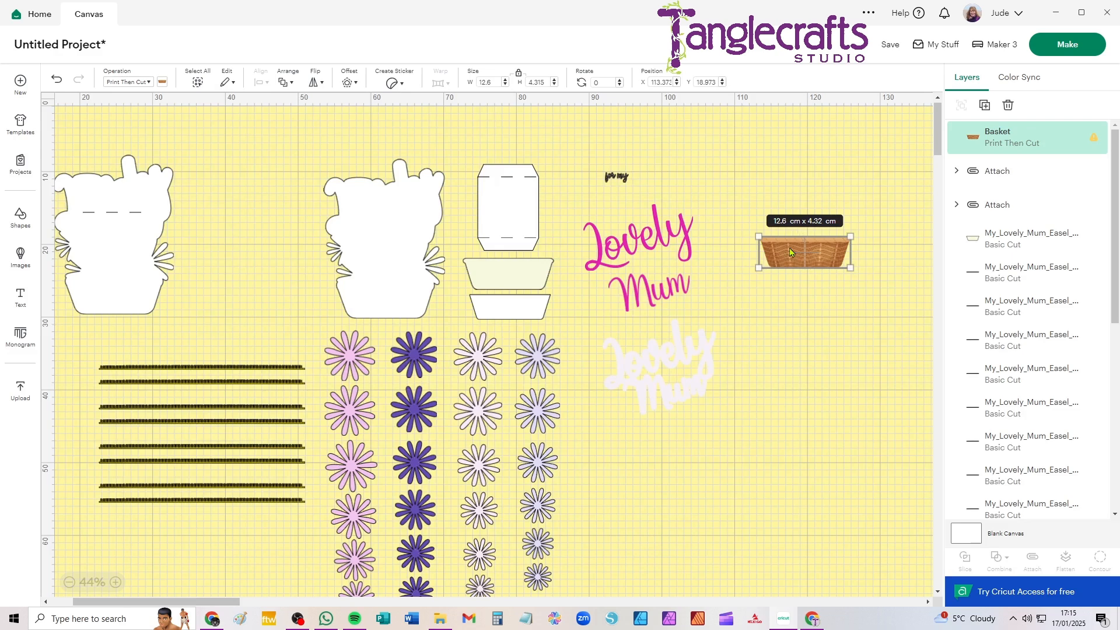
left_click(793, 254)
left_click_drag(797, 255, 793, 230)
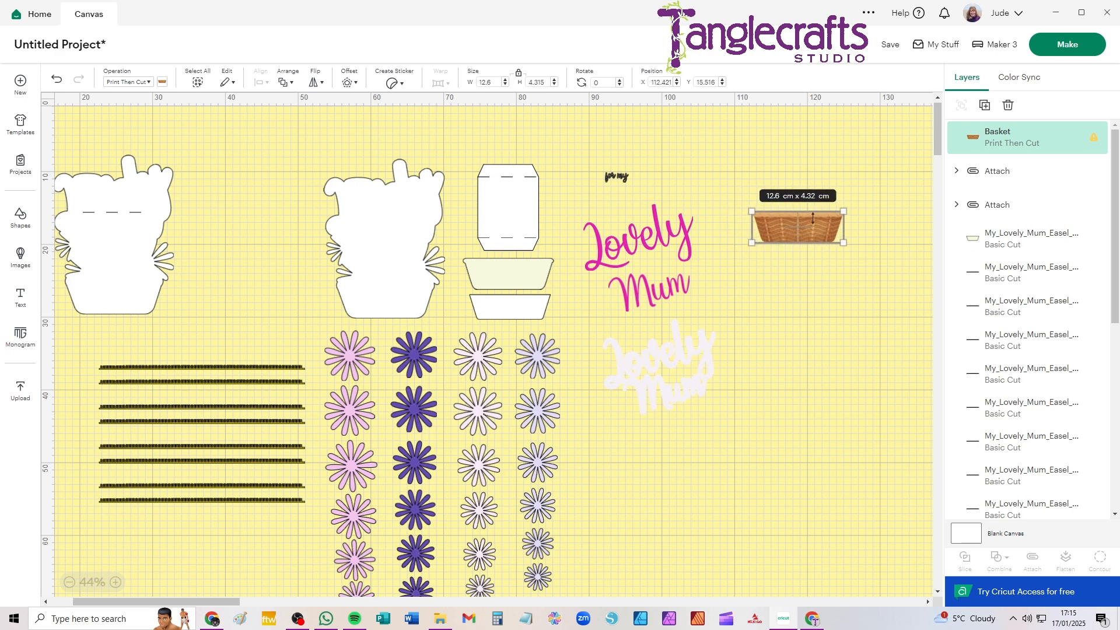
left_click(752, 165)
left_click(798, 232)
left_click_drag(798, 233, 776, 207)
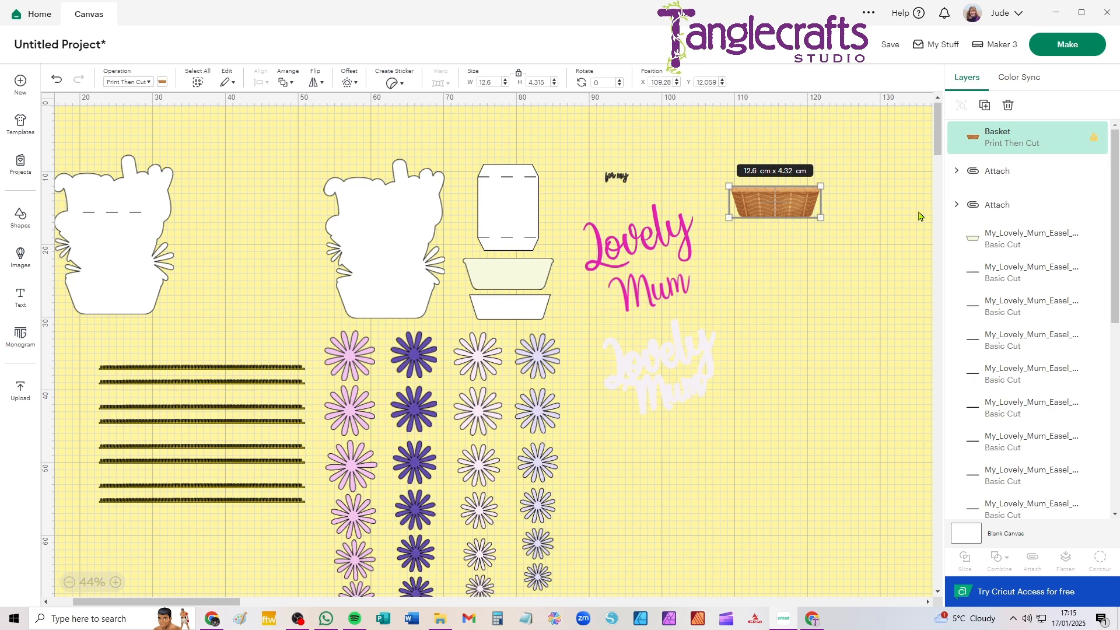
left_click(686, 170)
left_click_drag(751, 202, 741, 301)
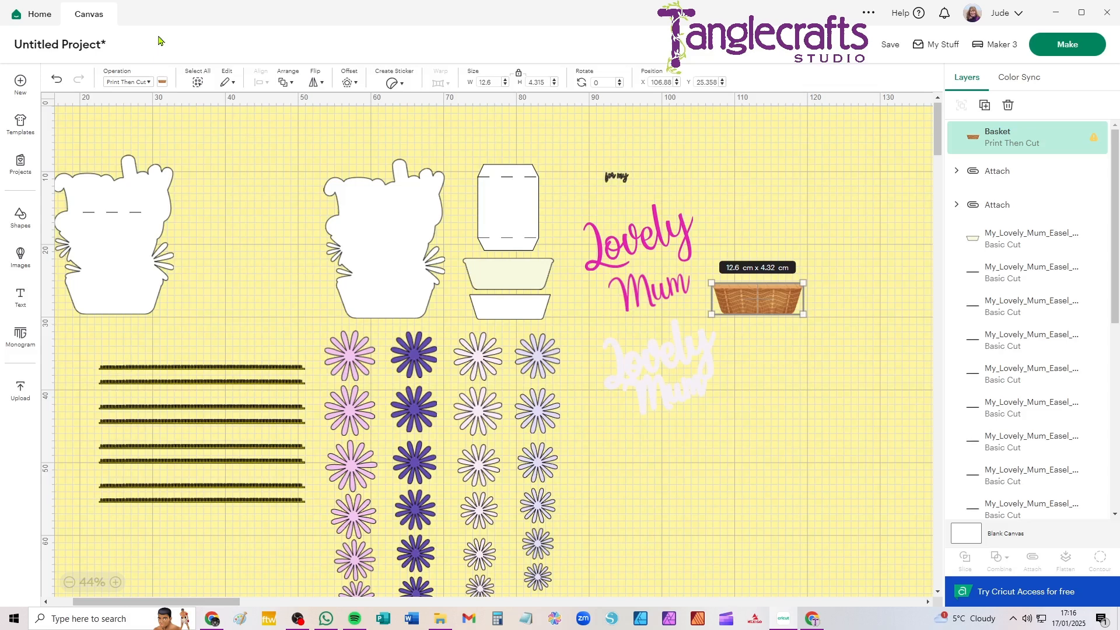
Start a new image upload and load Inner_Panel.png from the Mothers Day Easel Card folder
left_click(21, 390)
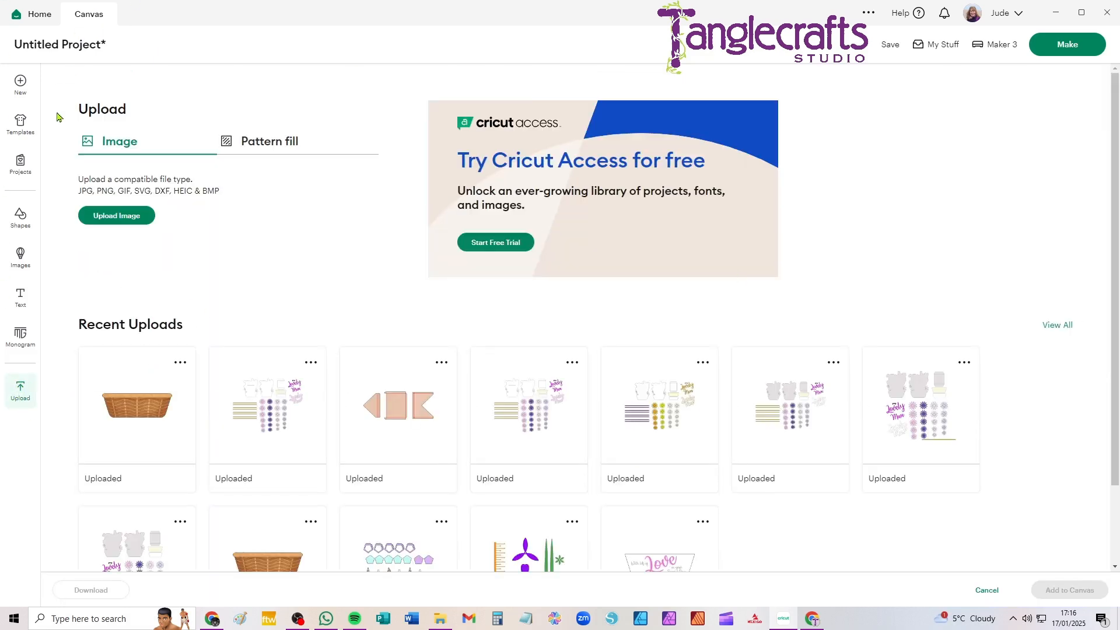
left_click(105, 217)
left_click(582, 352)
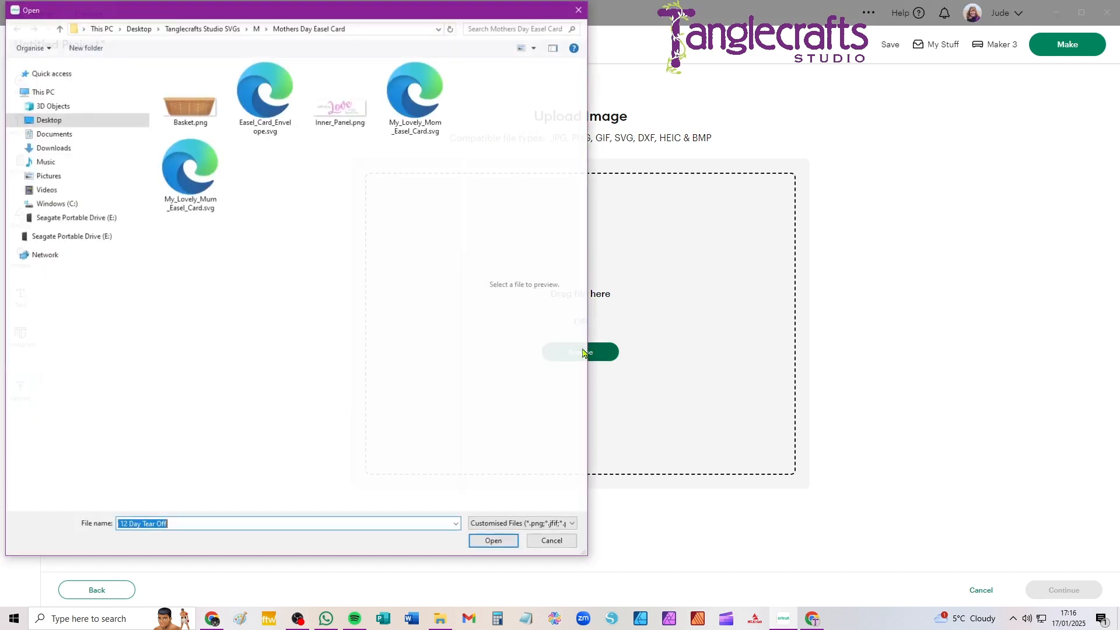
left_click(335, 118)
left_click(493, 542)
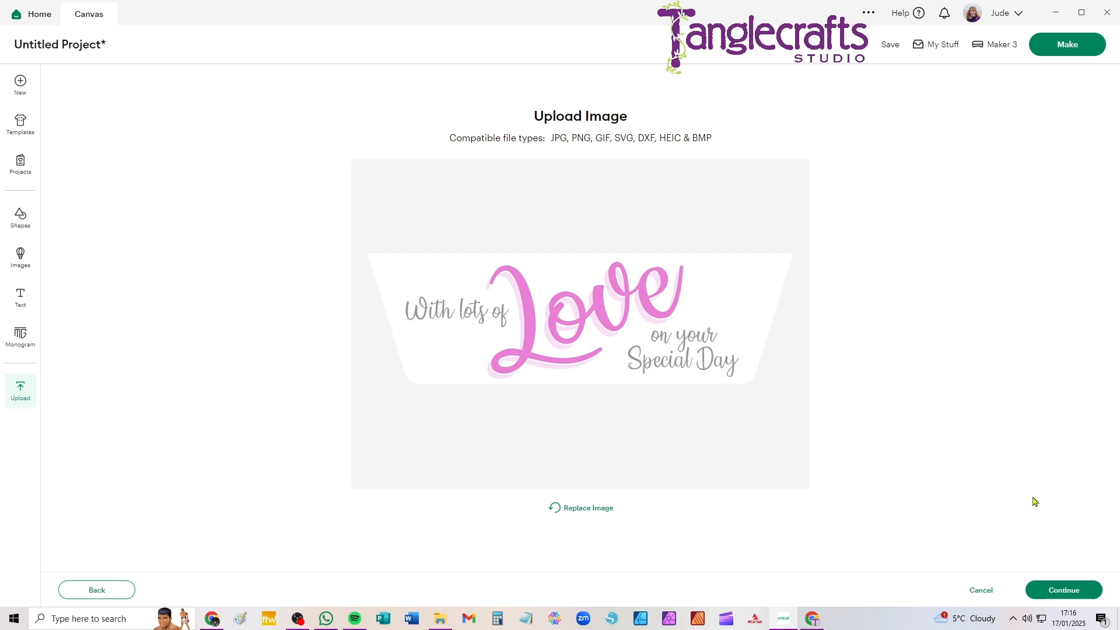
Keep the inner panel's background unmodified, convert it to a Flat Graphic and finish uploading it to the canvas
left_click(1063, 592)
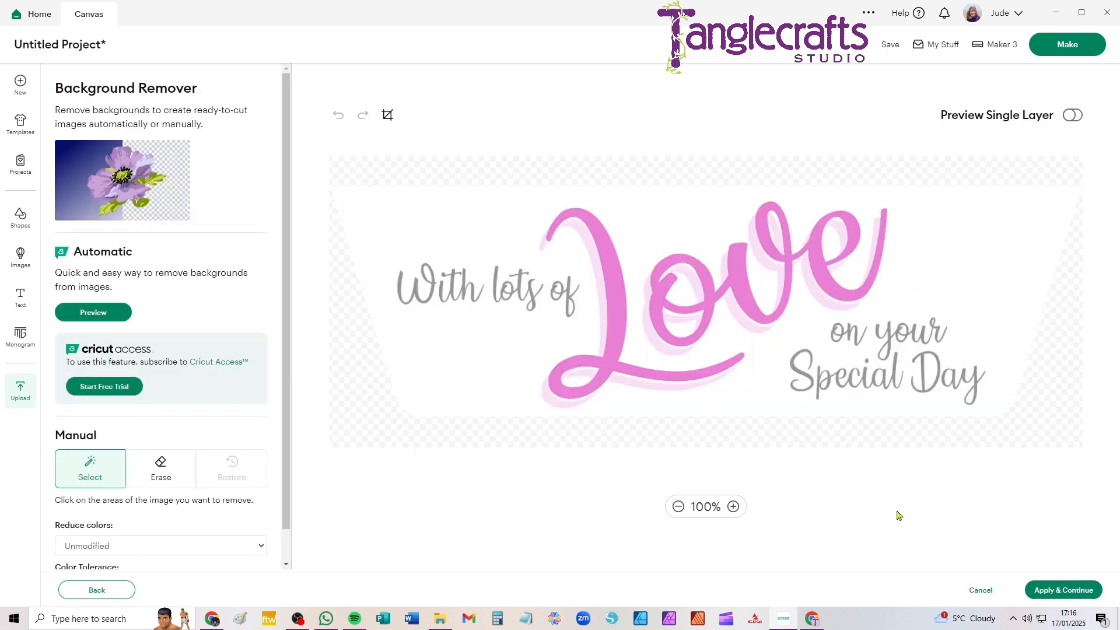
left_click(1064, 590)
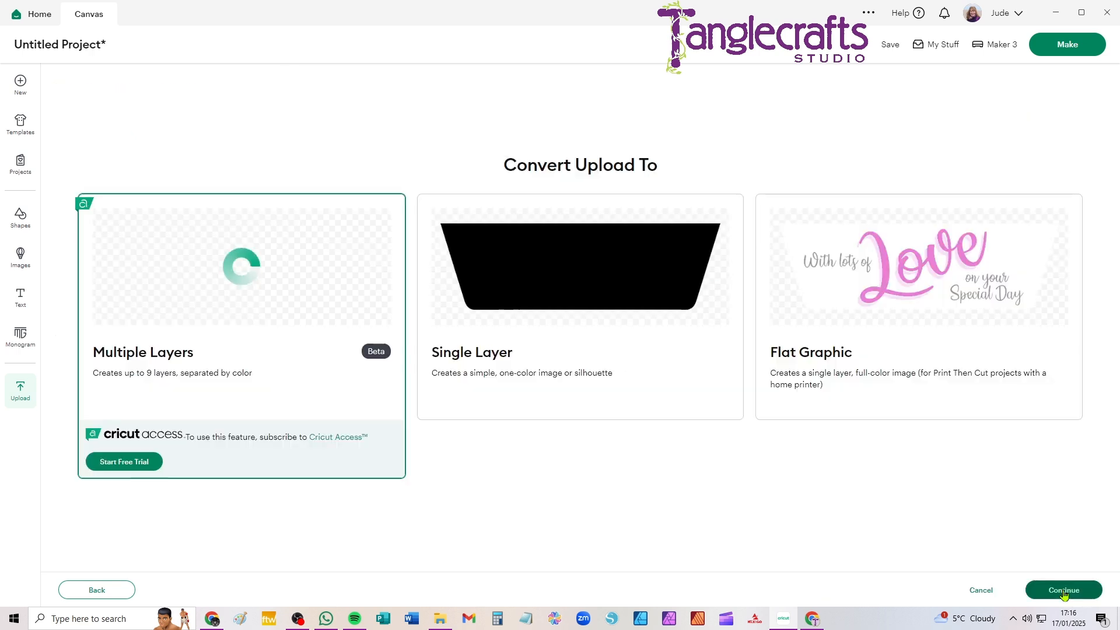
left_click(913, 275)
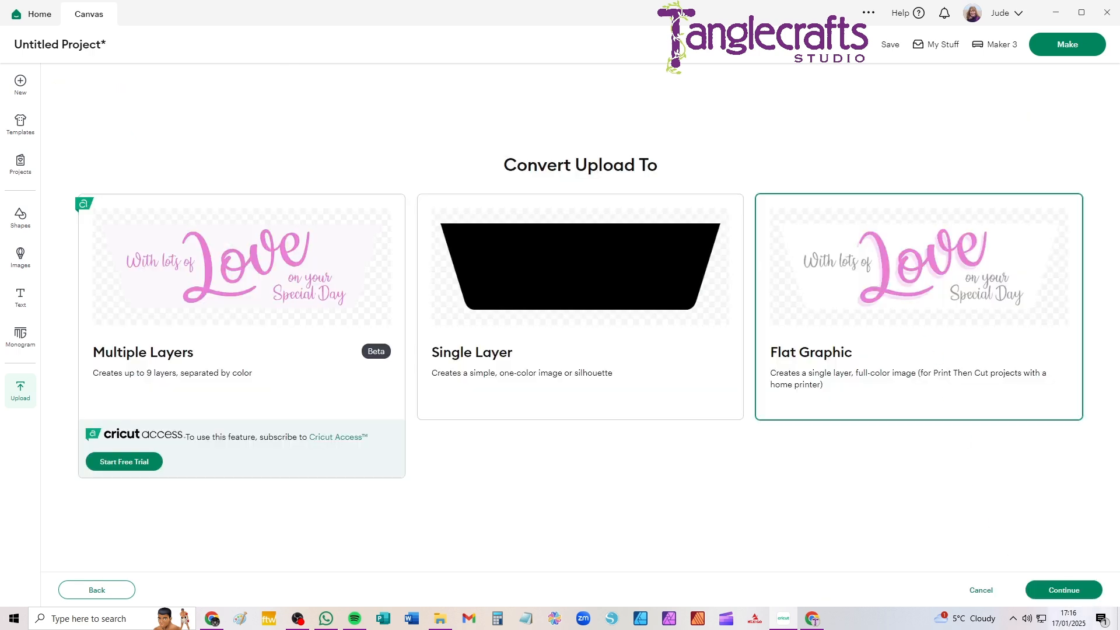
left_click(1062, 590)
left_click(1059, 590)
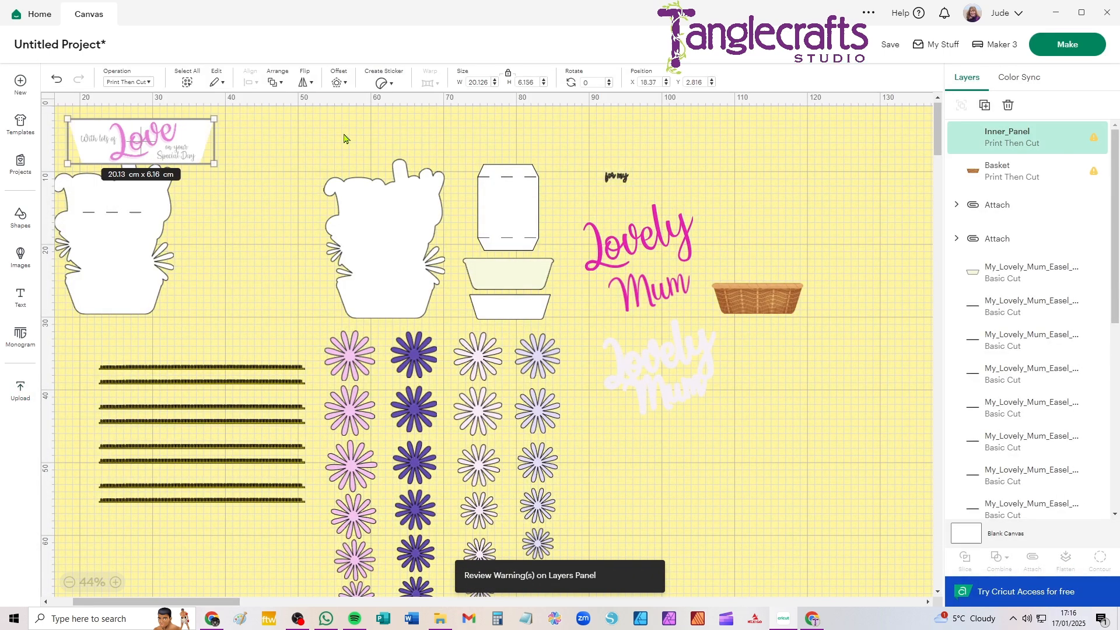
Check the plain inner panel's size, set the Inner_Panel image's width to 11 cm and place it beneath the basket image
left_click_drag(359, 175, 356, 174)
left_click_drag(179, 152, 902, 487)
left_click_drag(512, 303, 504, 314)
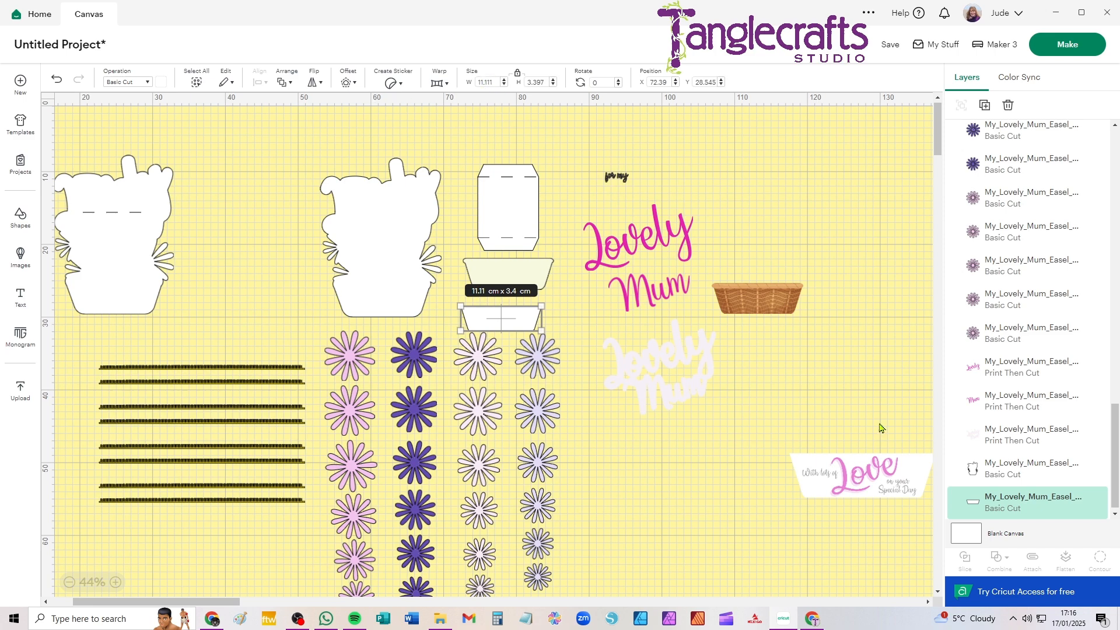
left_click_drag(881, 480, 816, 471)
double_click(490, 82)
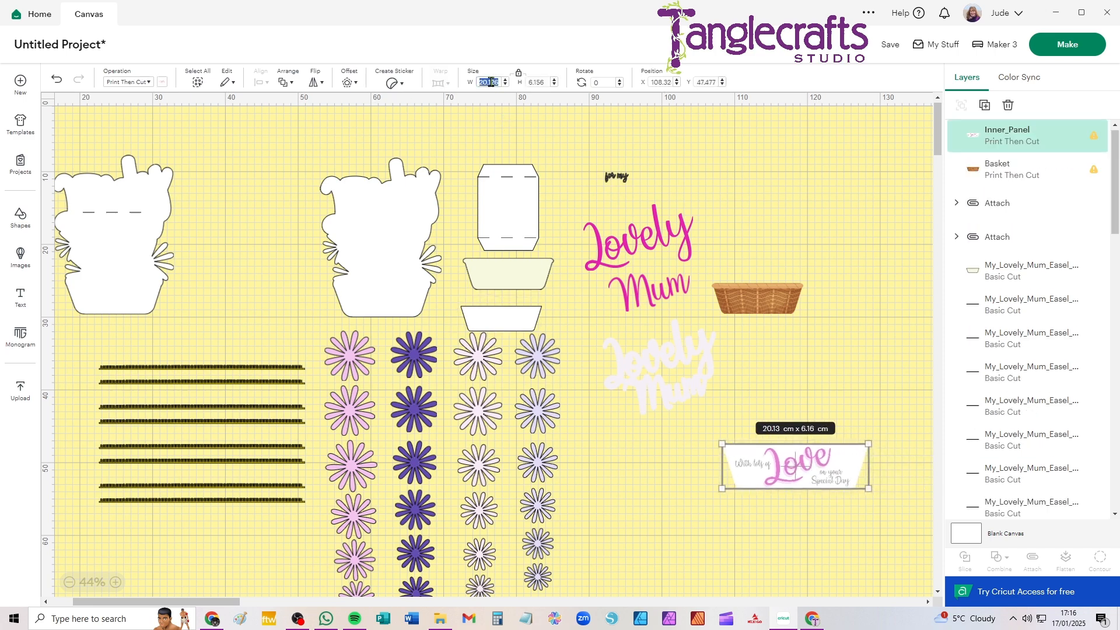
type("11")
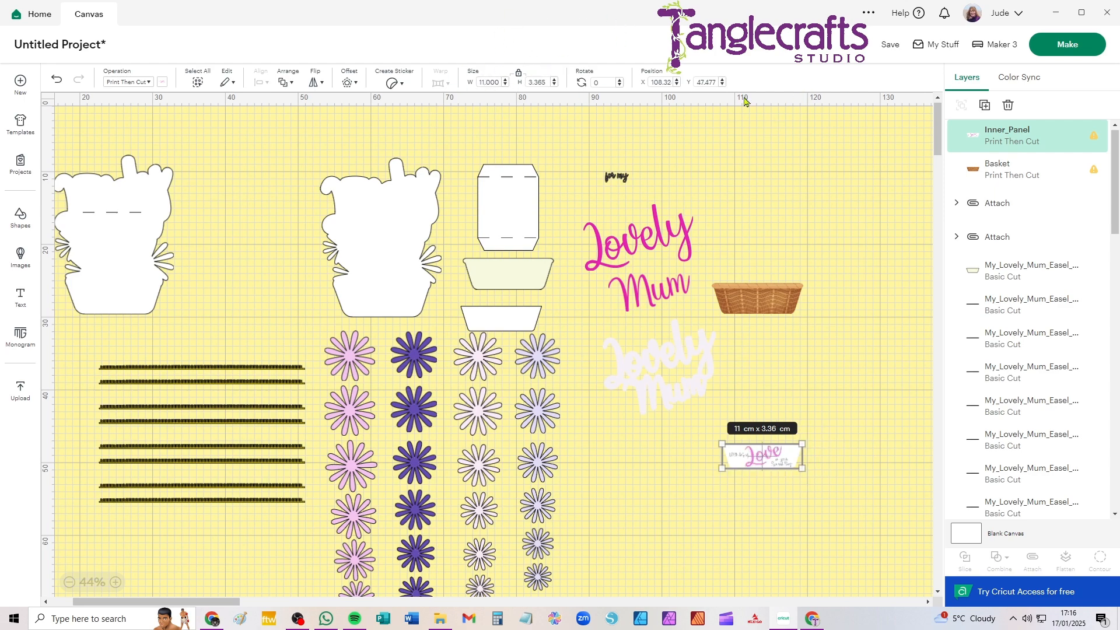
left_click(831, 362)
left_click_drag(766, 463, 770, 358)
Move the pale green basket shape below the Inner_Panel image and recolour it with the lettering's bright pink
left_click_drag(499, 275, 745, 432)
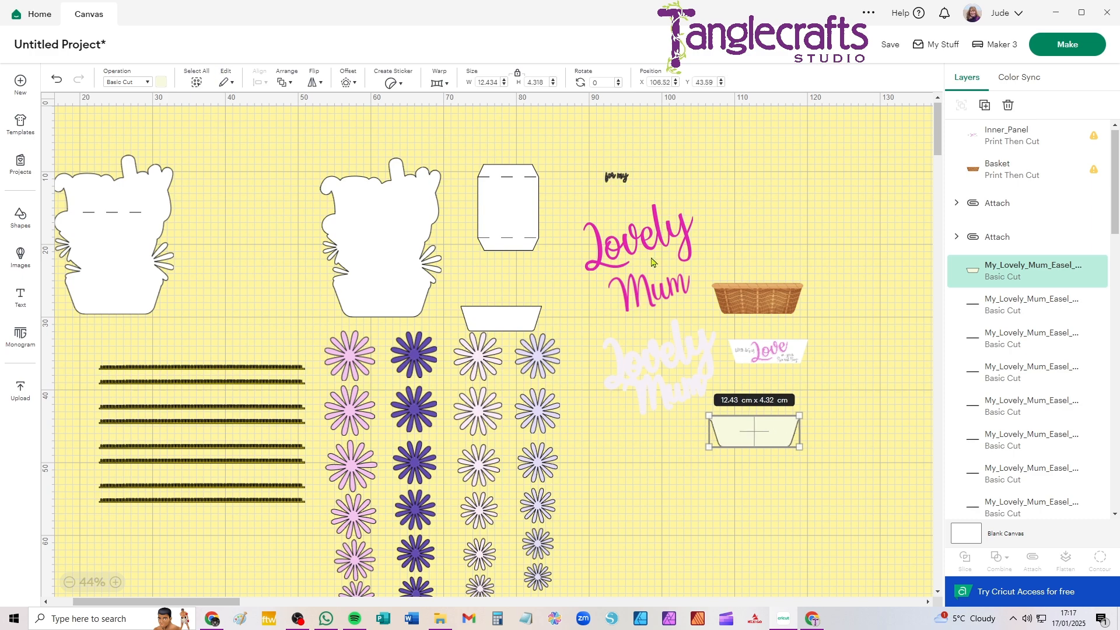
left_click(160, 82)
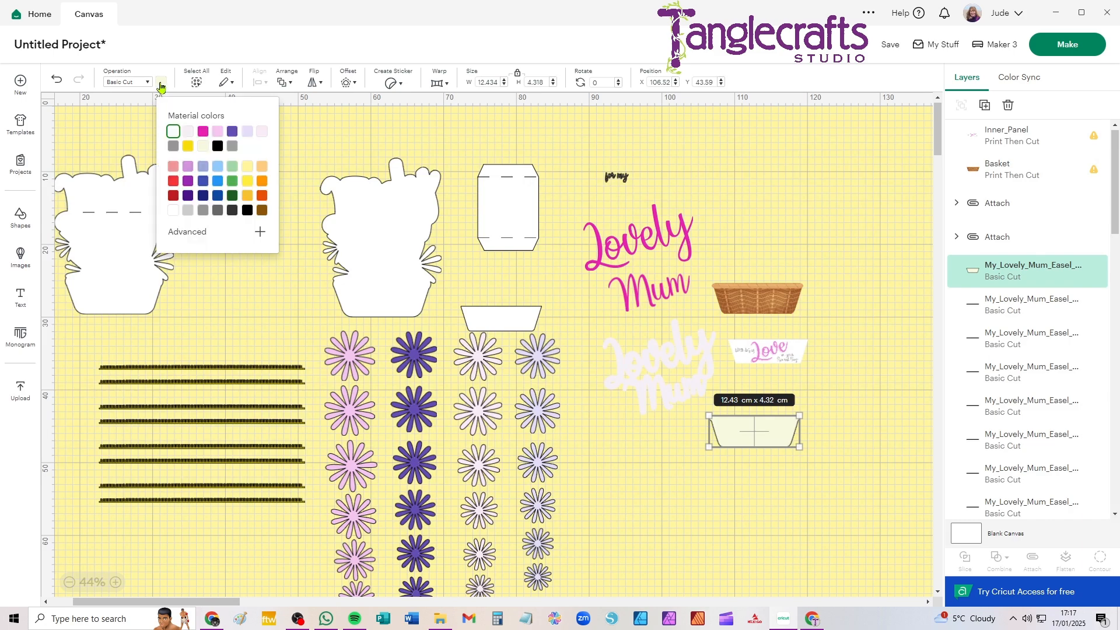
left_click(202, 132)
left_click(768, 497)
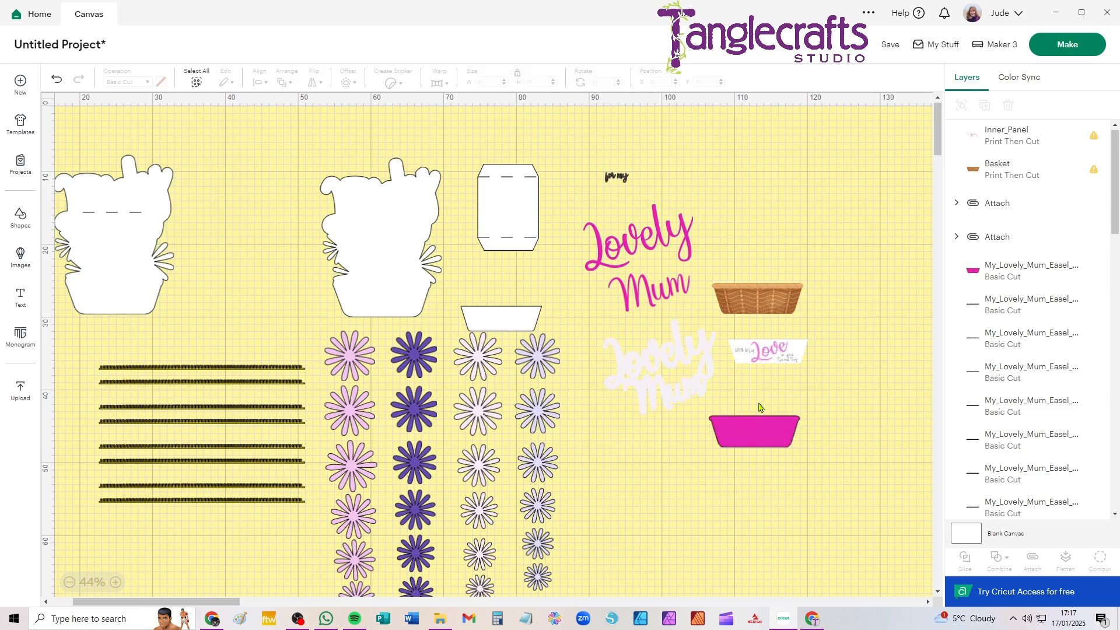
Move the plain white inner panel below the lettering shadow, try it as Print Then Cut and delete it
scroll(760, 398, "up", 5)
left_click_drag(787, 214, 737, 327)
scroll(736, 330, "down", 3)
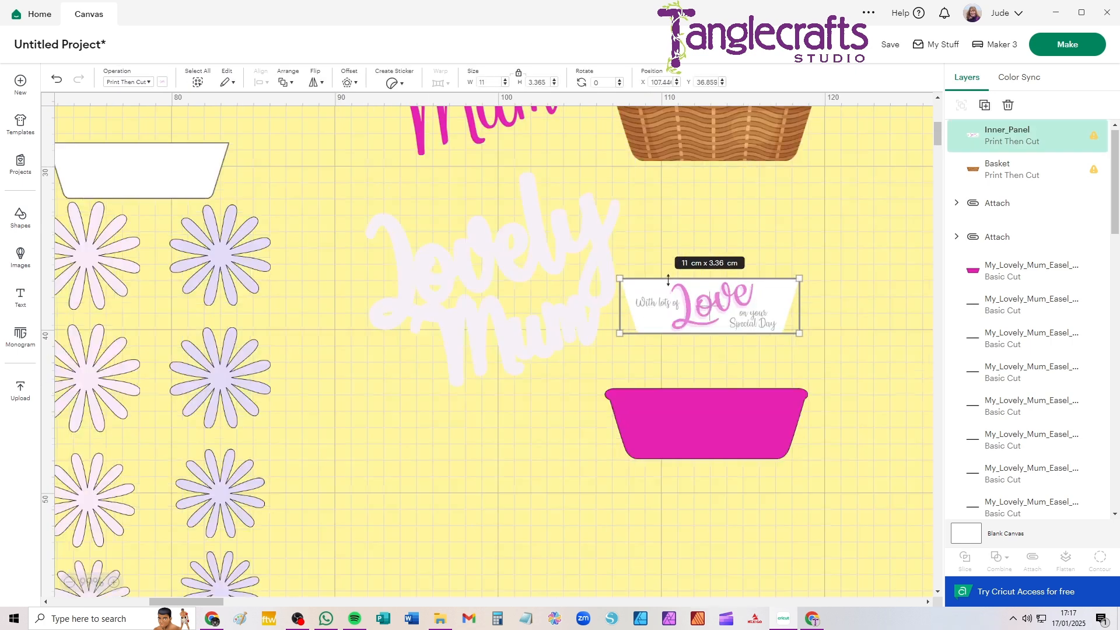
left_click_drag(165, 178, 394, 463)
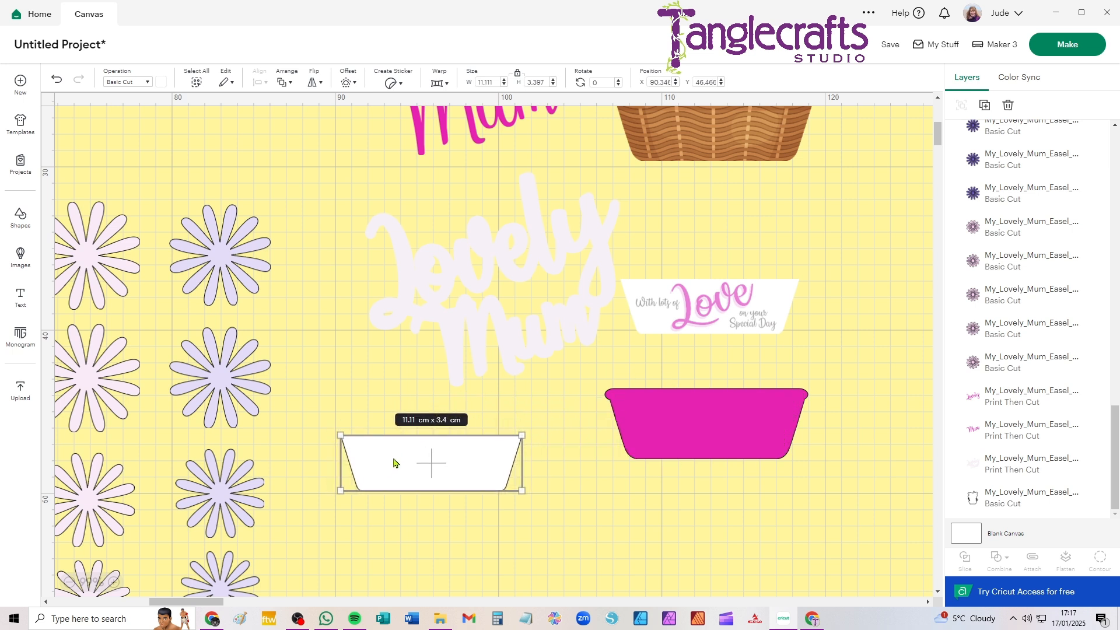
left_click(111, 82)
left_click(180, 345)
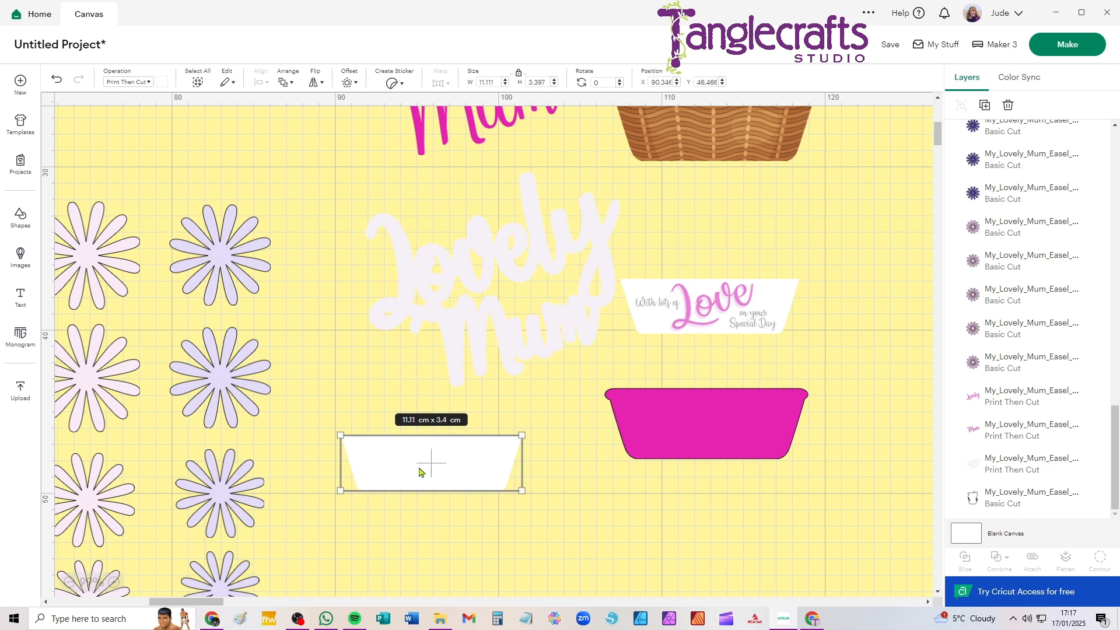
key("Delete")
scroll(312, 252, "down", 5)
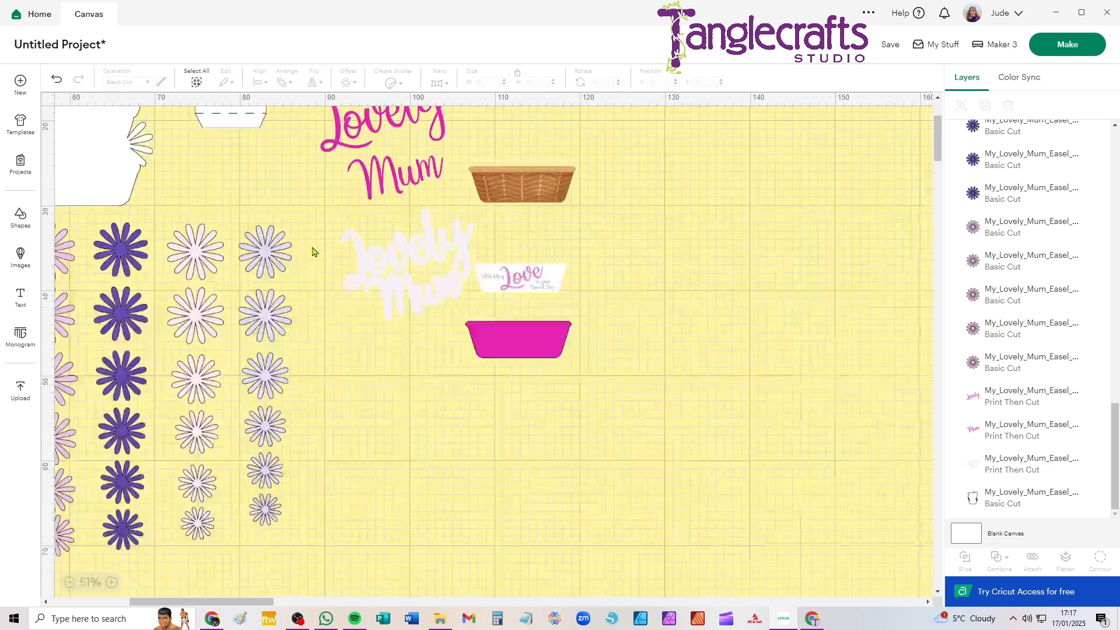
Separate the printable pieces and pink basket shape from the other parts, and space out the card bases, "for my" text and scored rectangular piece
left_click_drag(622, 353, 347, 112)
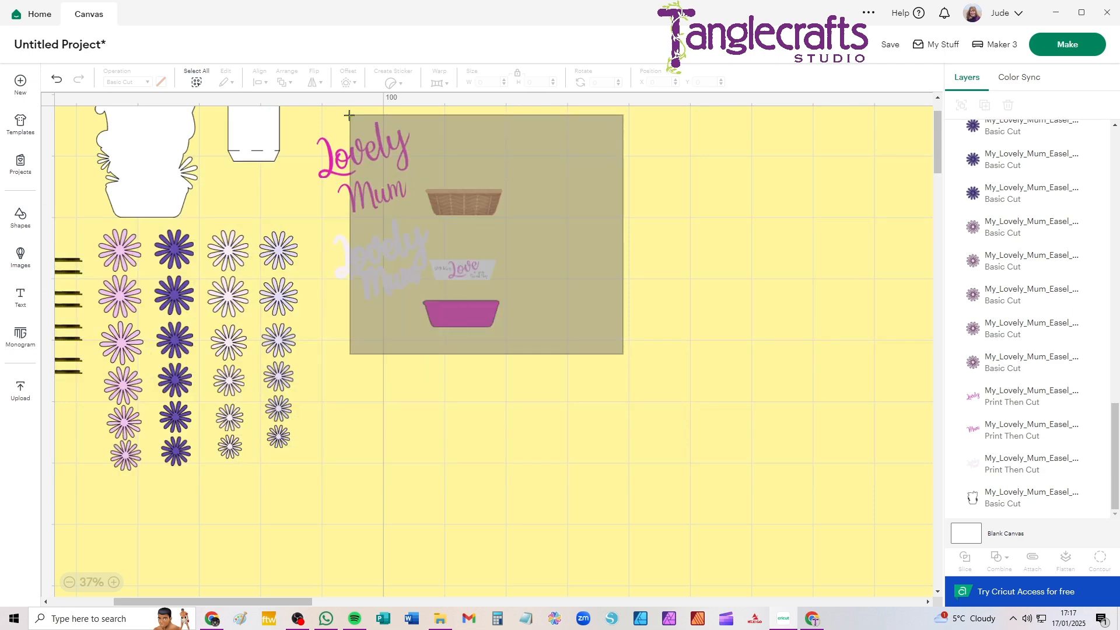
left_click_drag(410, 224, 584, 268)
left_click_drag(84, 263, 365, 344)
left_click_drag(621, 161, 336, 168)
left_click_drag(202, 208, 251, 231)
left_click_drag(424, 232, 408, 237)
left_click_drag(531, 192, 527, 173)
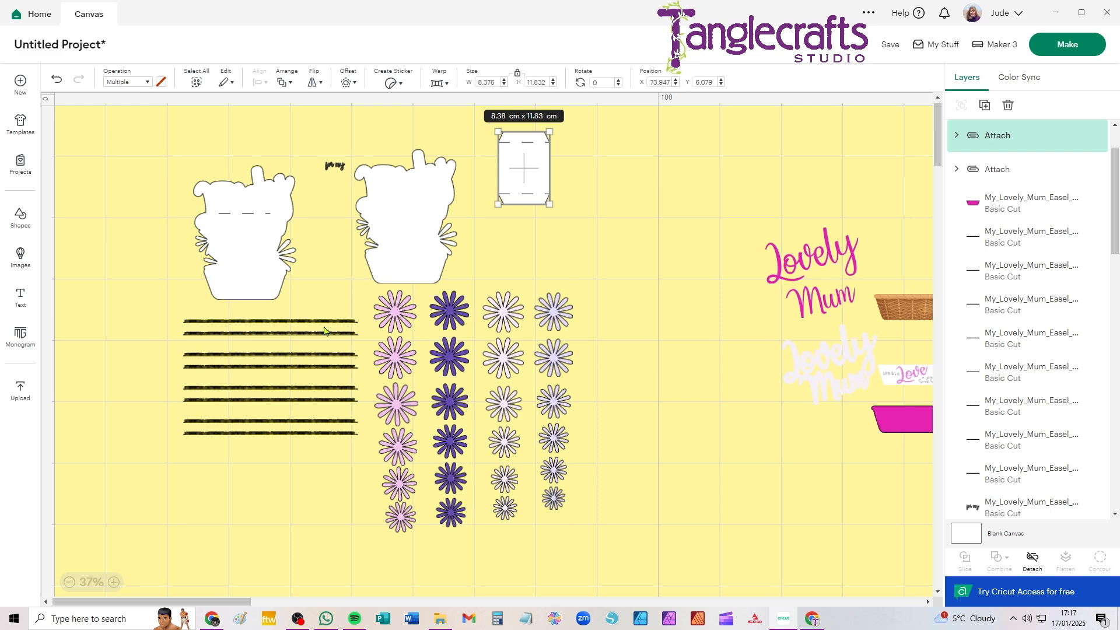
Inspect the fringe strips up close and send the project to mat preparation without saving it
scroll(329, 324, "up", 10)
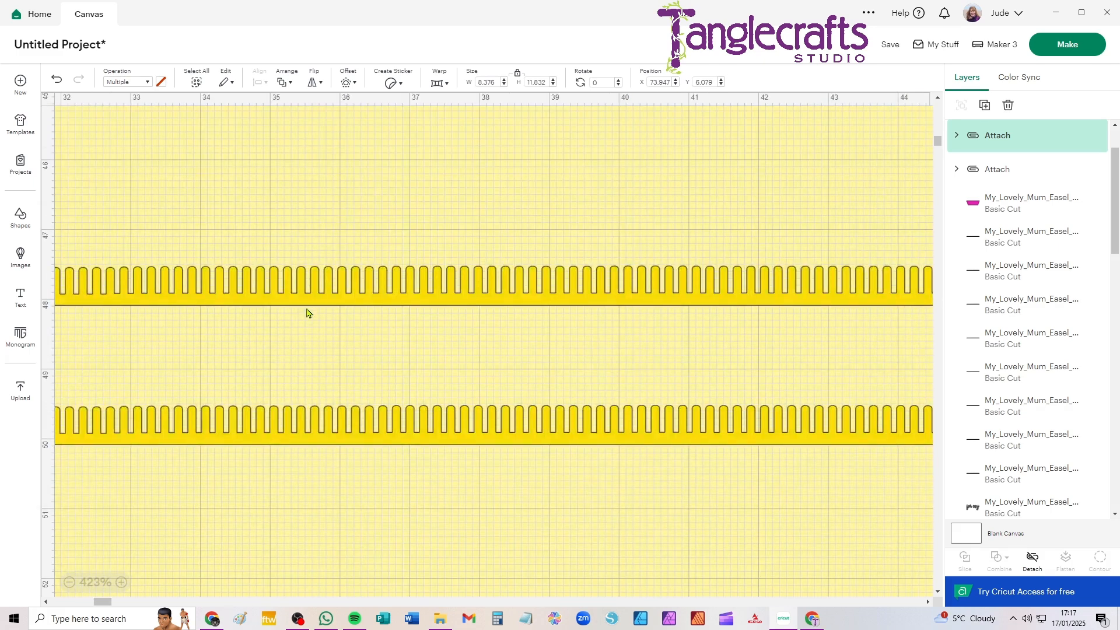
scroll(308, 303, "down", 8)
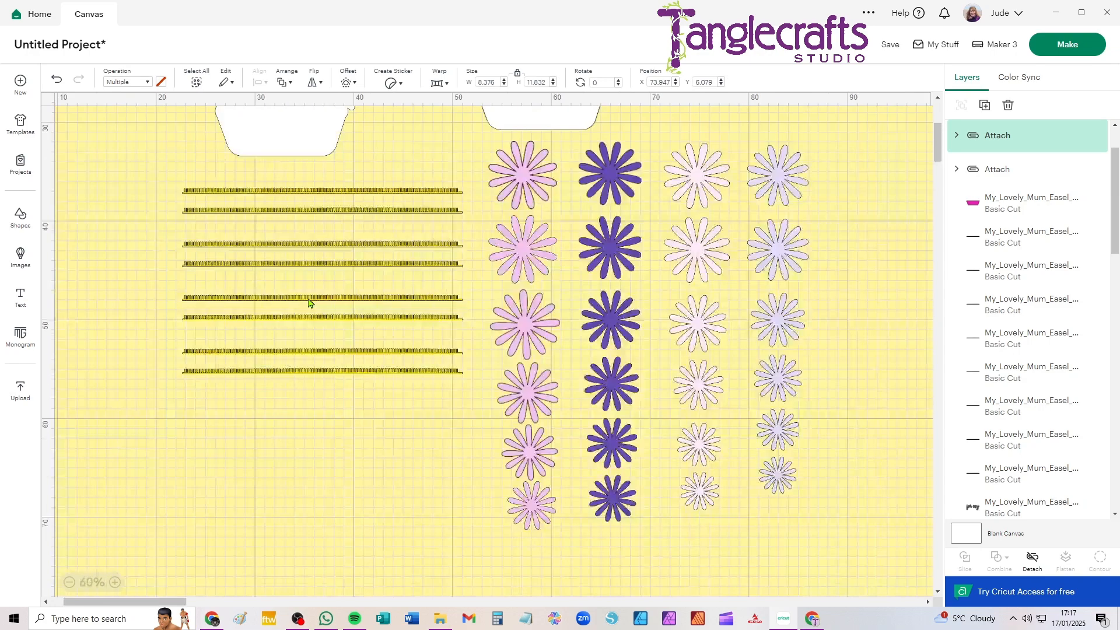
left_click(1083, 44)
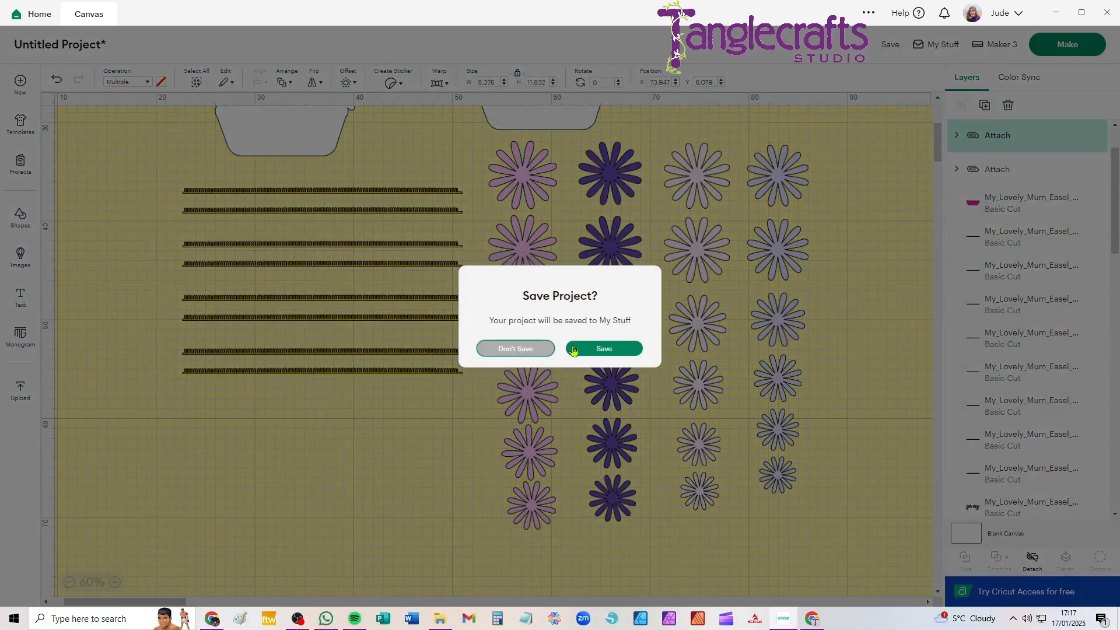
left_click(525, 350)
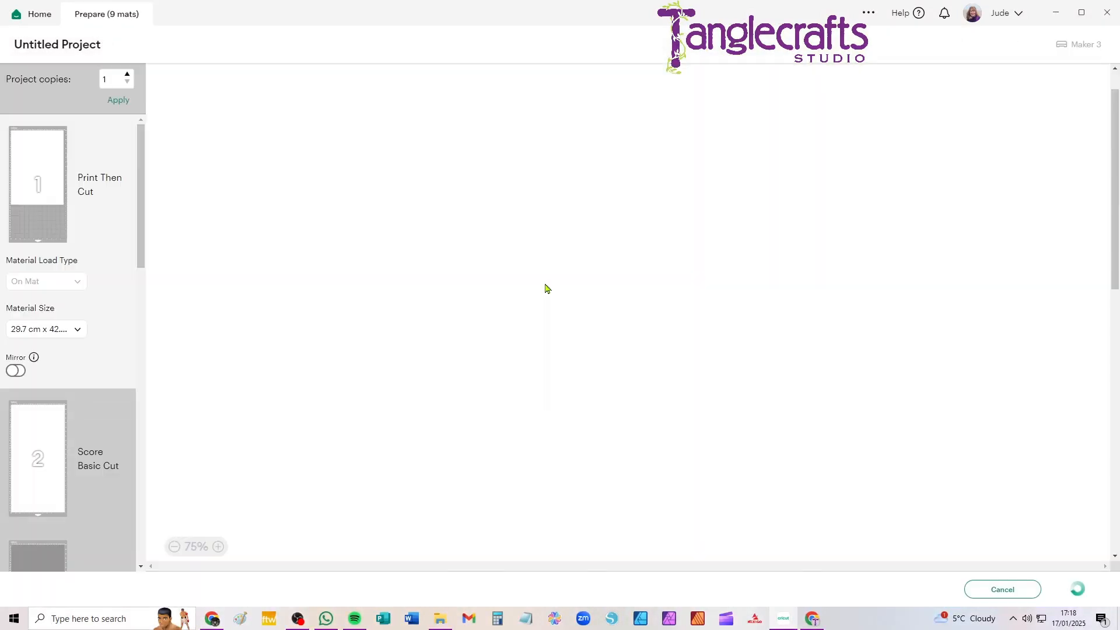
Try the A4 and Letter material sizes on the Print Then Cut mat and return it to 29.7 cm x 42.0 cm (A3)
left_click(52, 330)
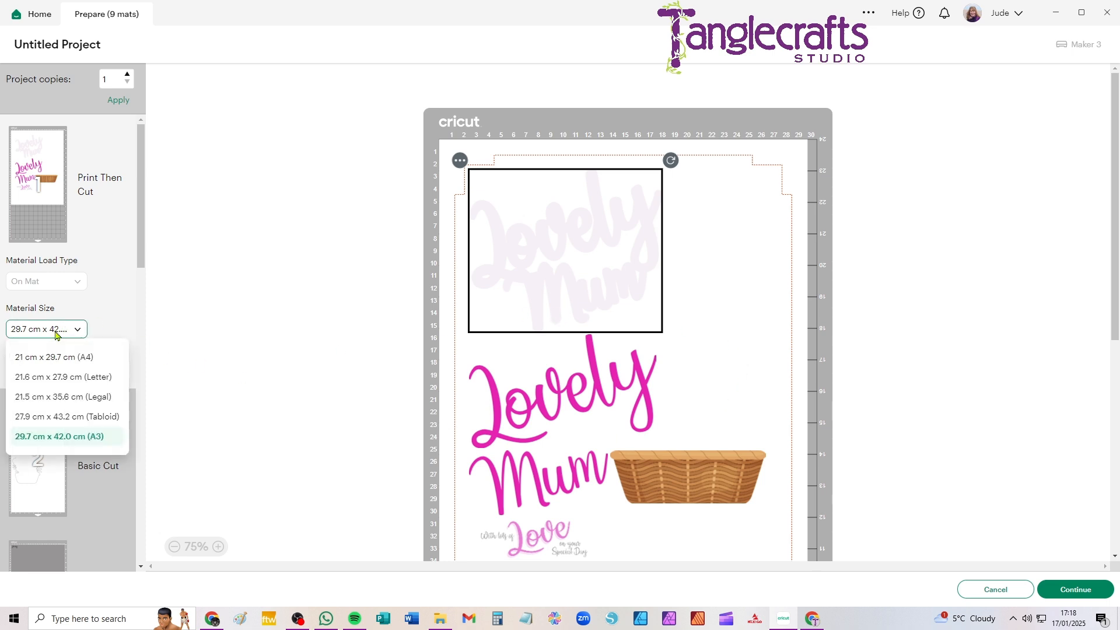
left_click(72, 361)
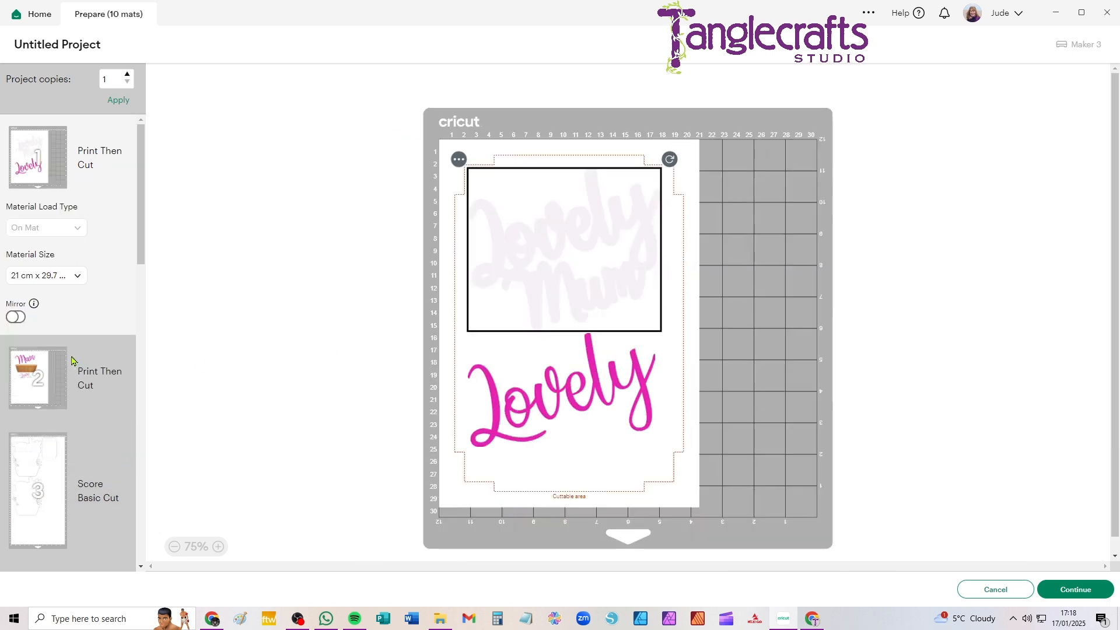
left_click(78, 277)
left_click(82, 324)
left_click(51, 276)
left_click(74, 383)
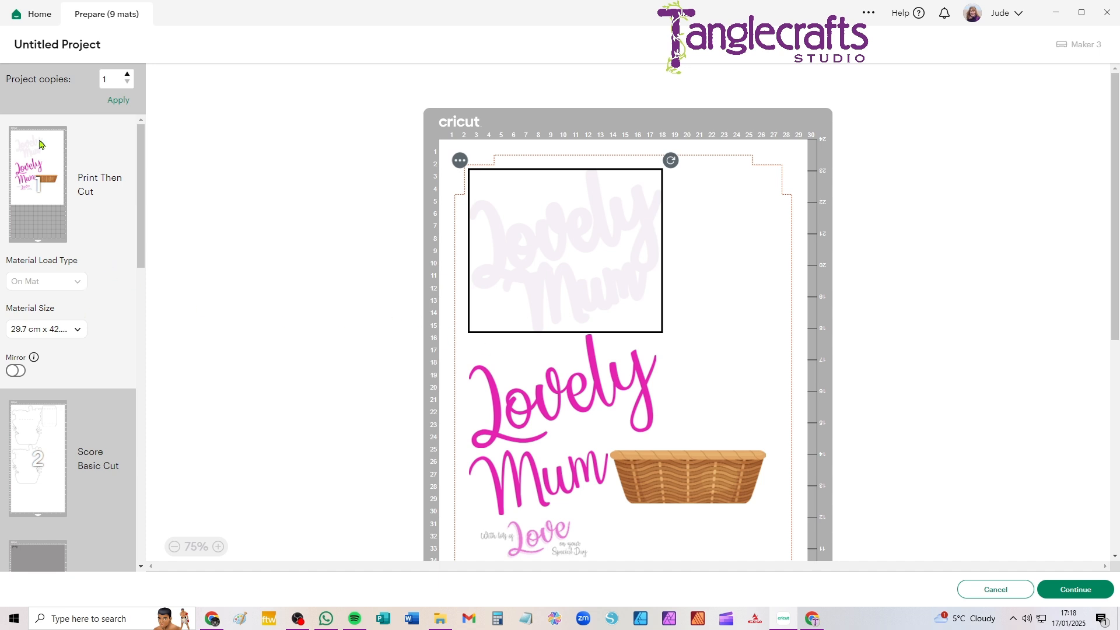
Set the material size of the scored card base mat to 21 cm x 29.7 cm (A4)
left_click(37, 423)
left_click(66, 426)
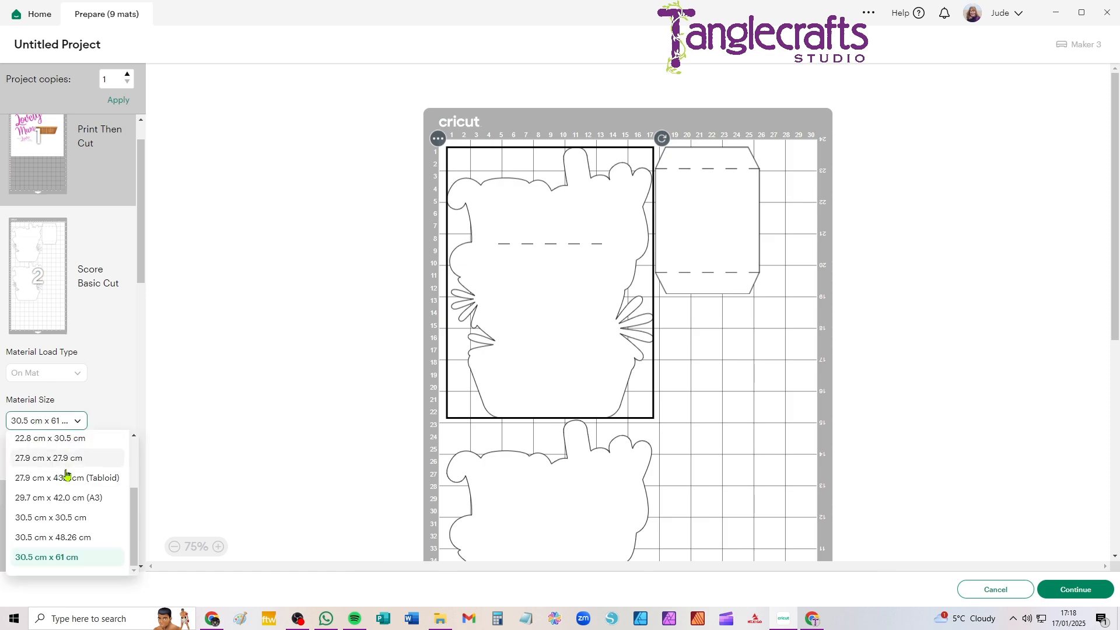
scroll(134, 483, "up", 1)
scroll(117, 493, "up", 3)
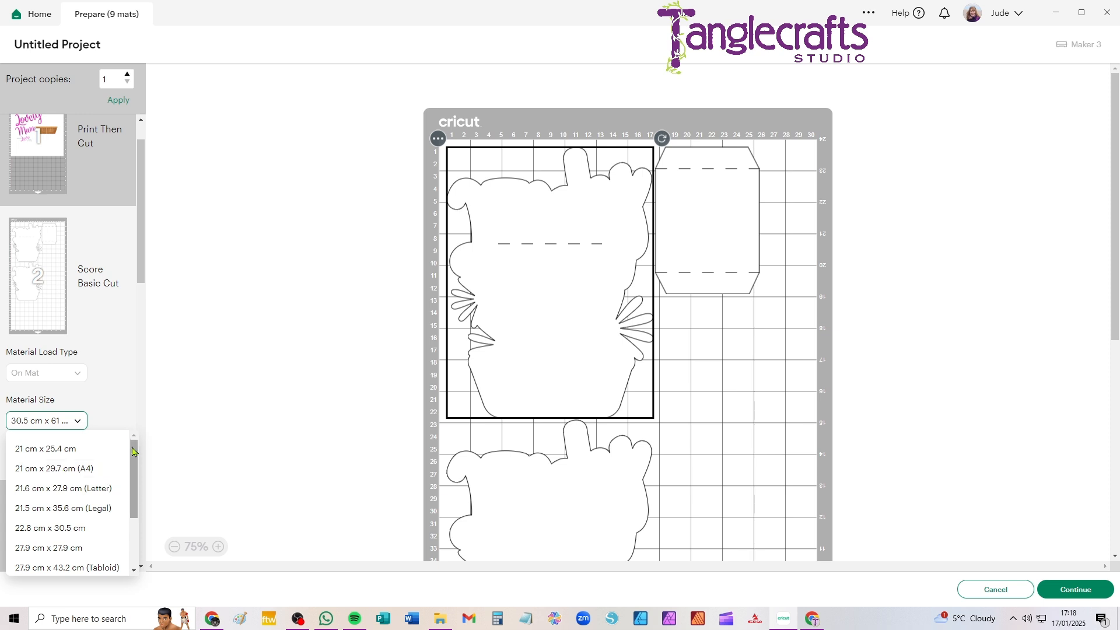
scroll(107, 435, "down", 3)
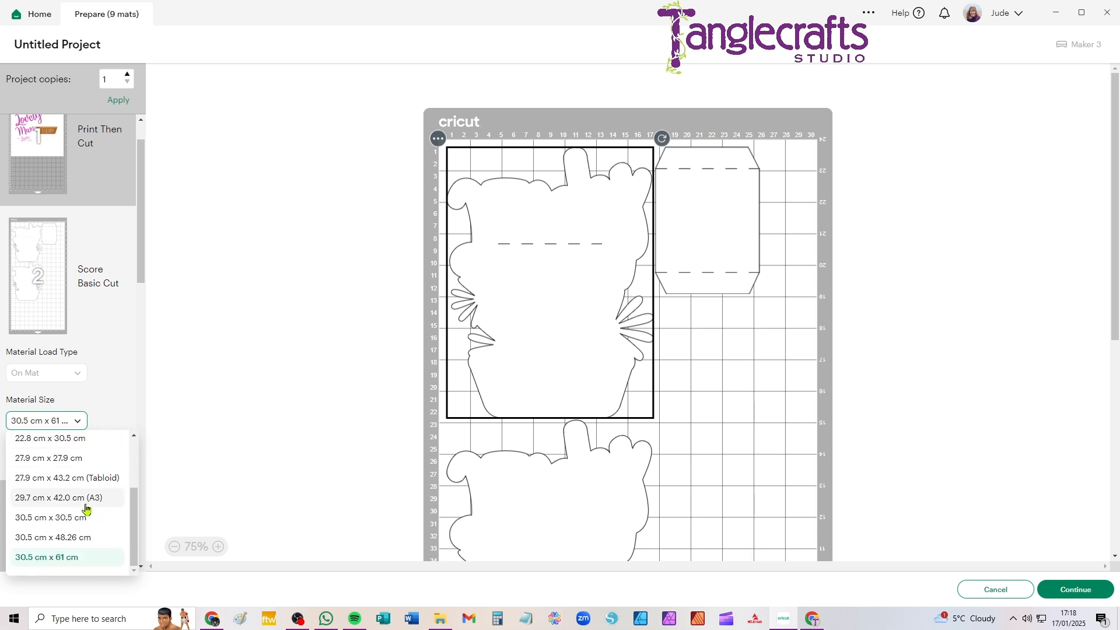
left_click_drag(129, 516, 137, 428)
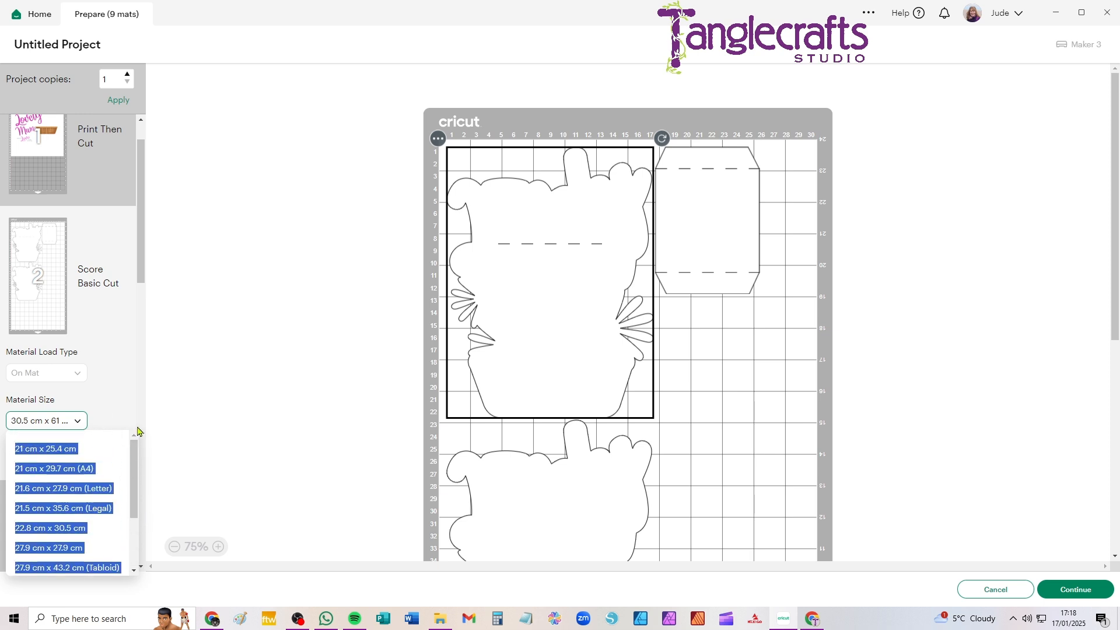
left_click(85, 469)
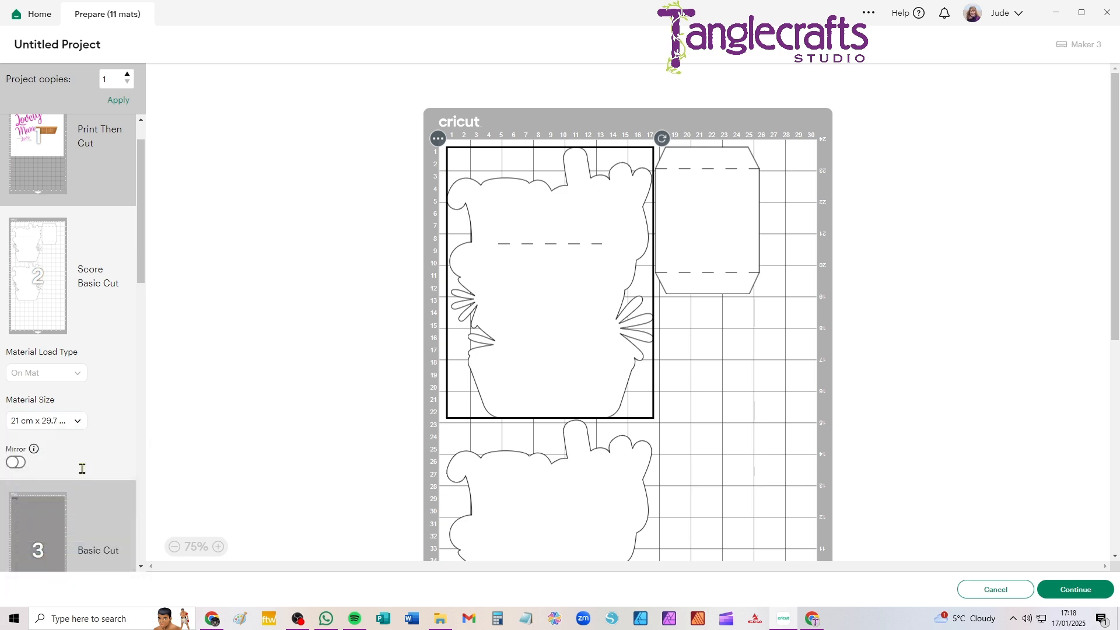
Reduce the material size of the grey "for my" text mat to the 10.2 cm wide option
scroll(76, 461, "down", 8)
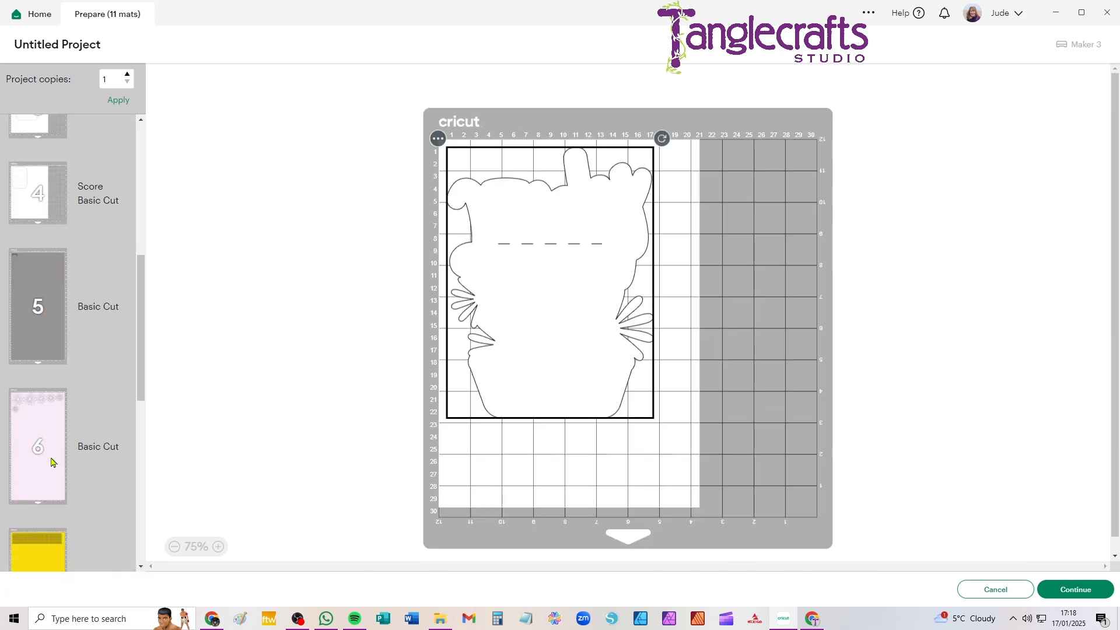
left_click(35, 272)
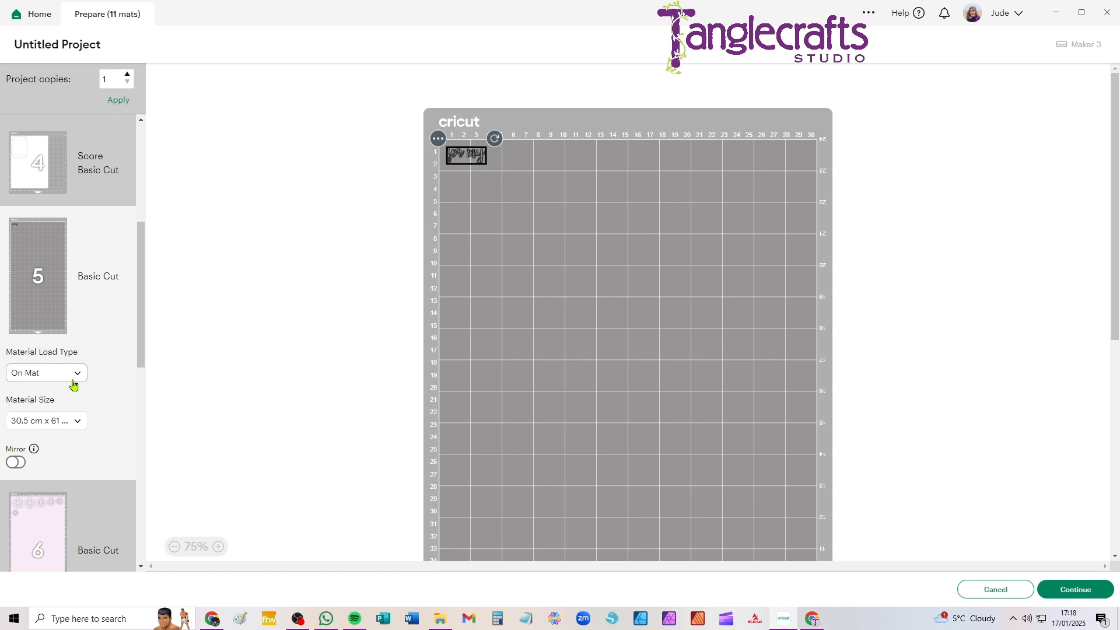
left_click(63, 426)
scroll(64, 507, "up", 5)
left_click(63, 449)
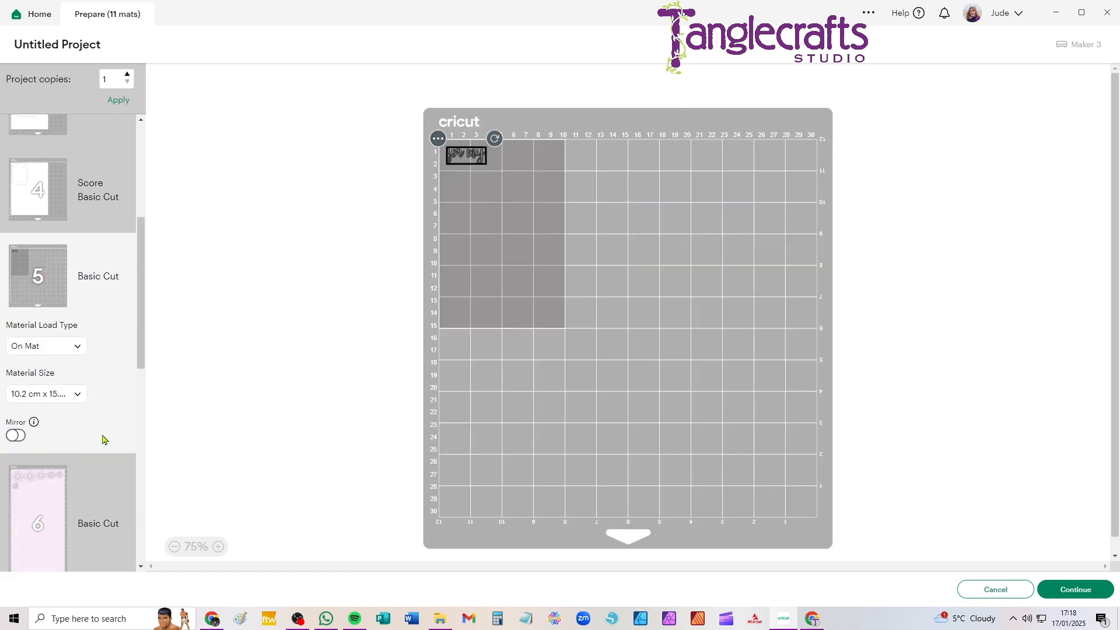
Set the material size of the pale pink flower mat to 21 cm x 29.7 cm (A4)
left_click(57, 496)
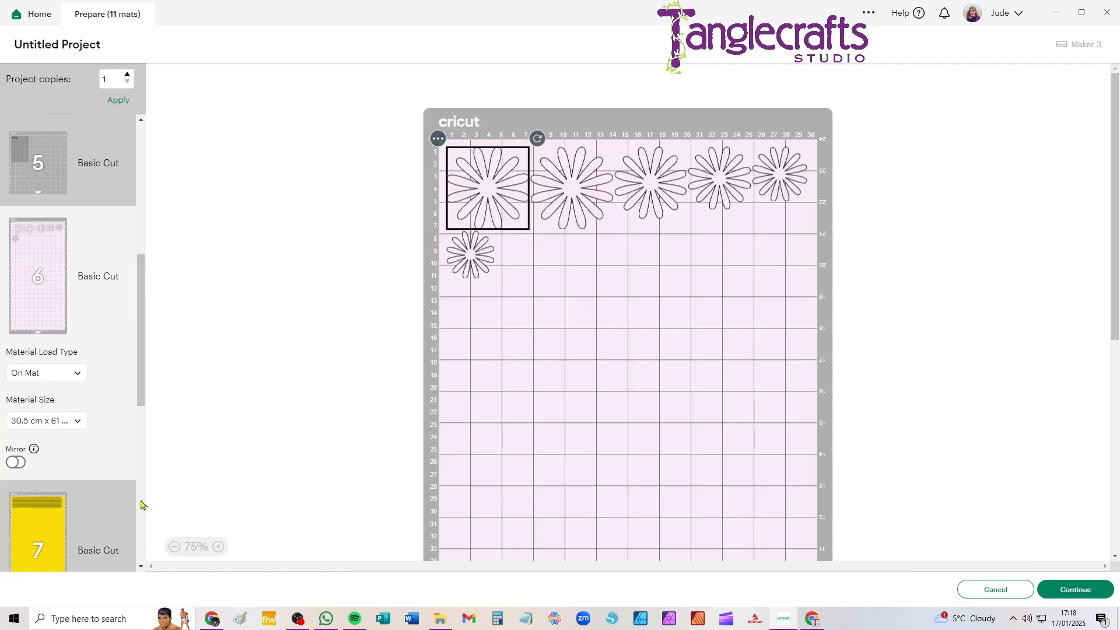
left_click(81, 423)
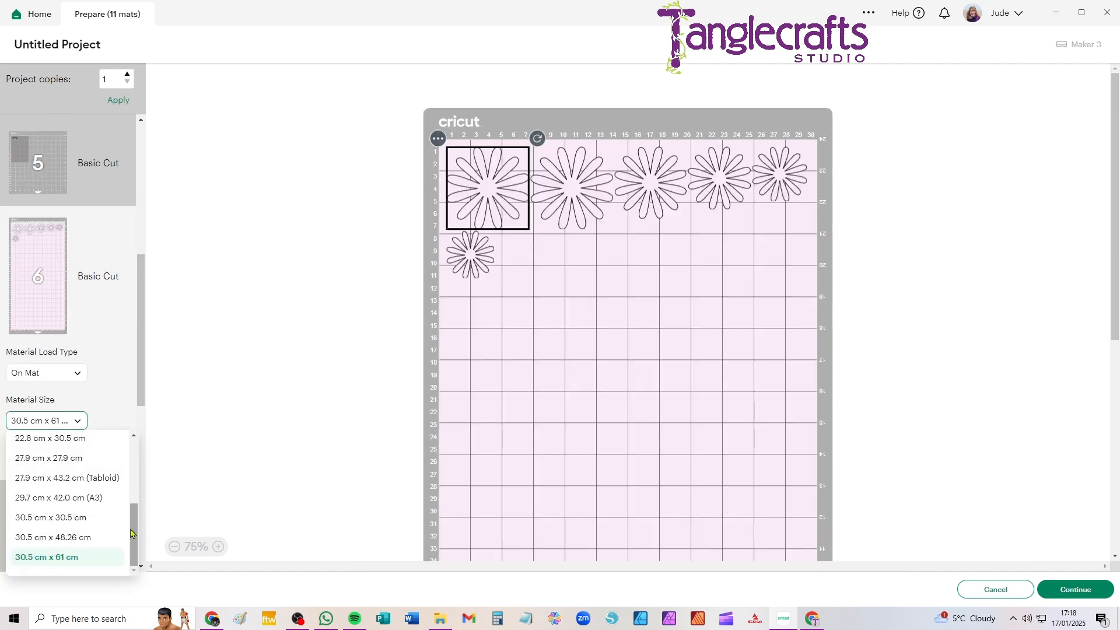
left_click_drag(133, 532, 133, 468)
left_click(84, 529)
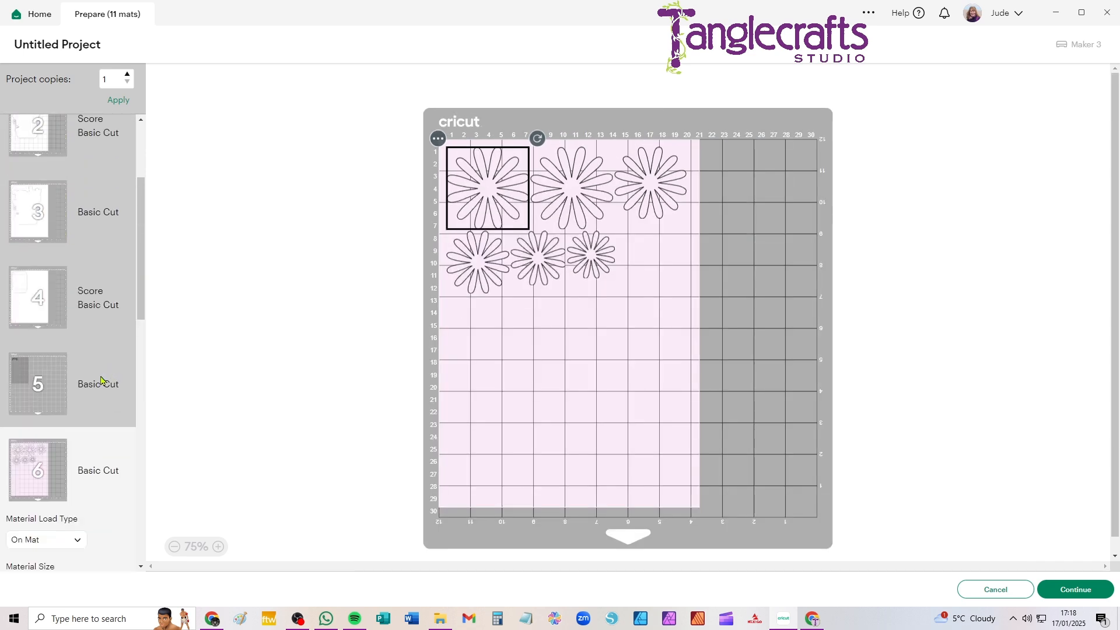
Try A4 material for the yellow fringe strip mat, then set it to 30.5 cm x 30.5 cm
scroll(100, 391, "down", 3)
left_click(32, 310)
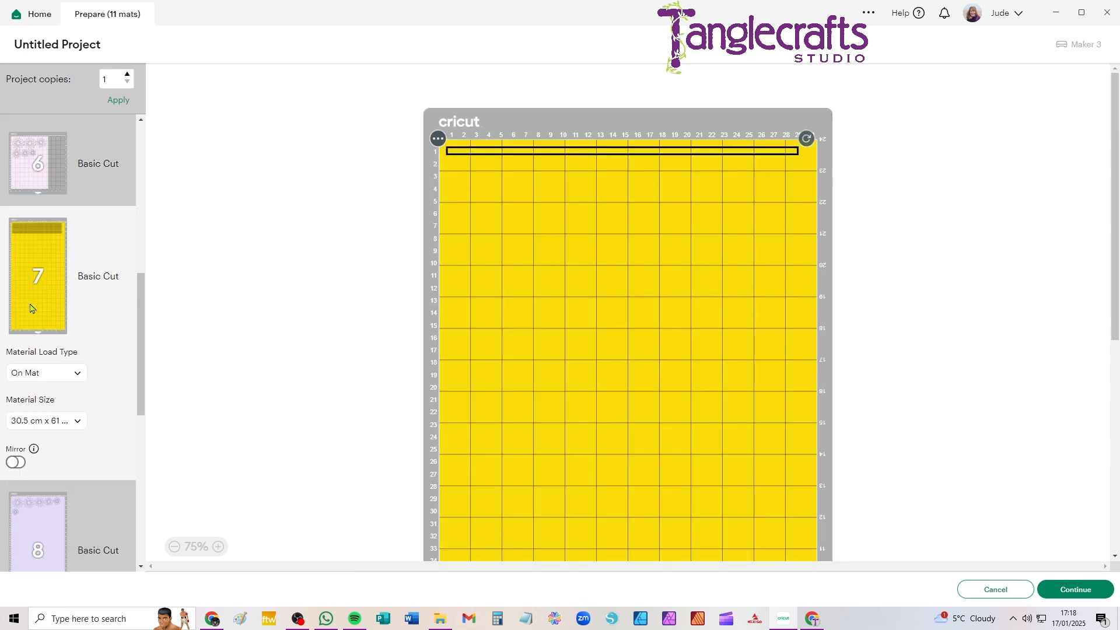
left_click(71, 421)
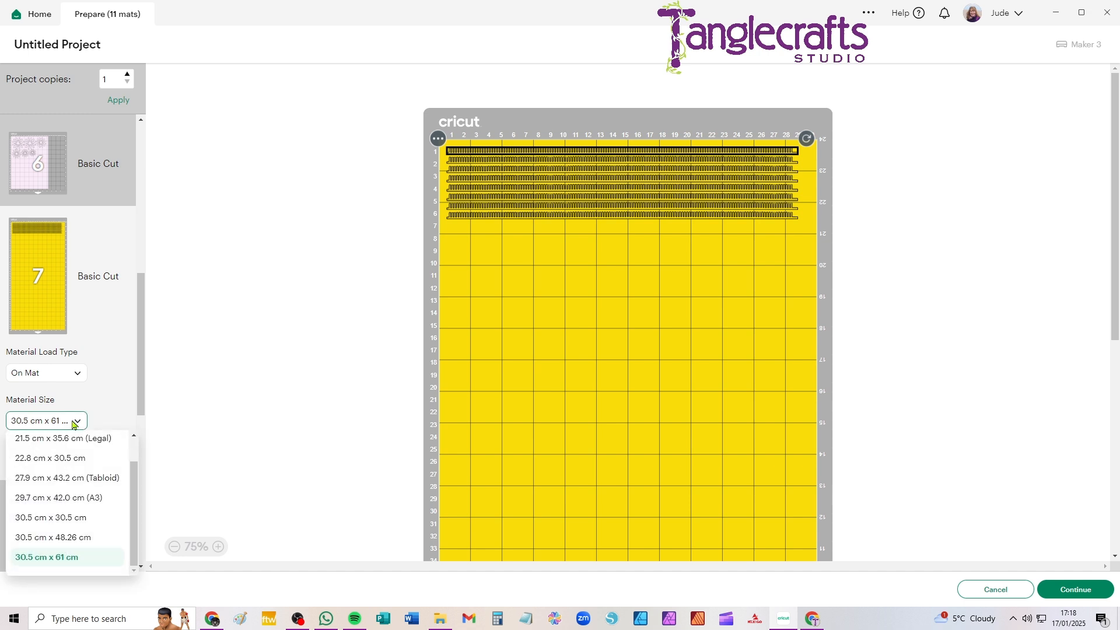
scroll(89, 484, "up", 1)
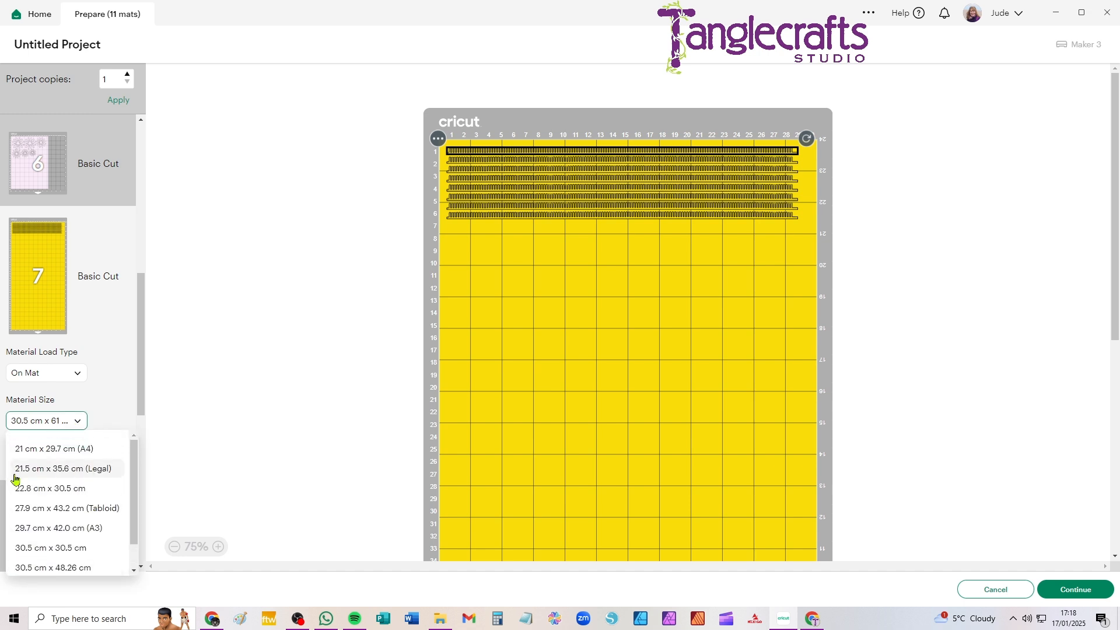
left_click(70, 448)
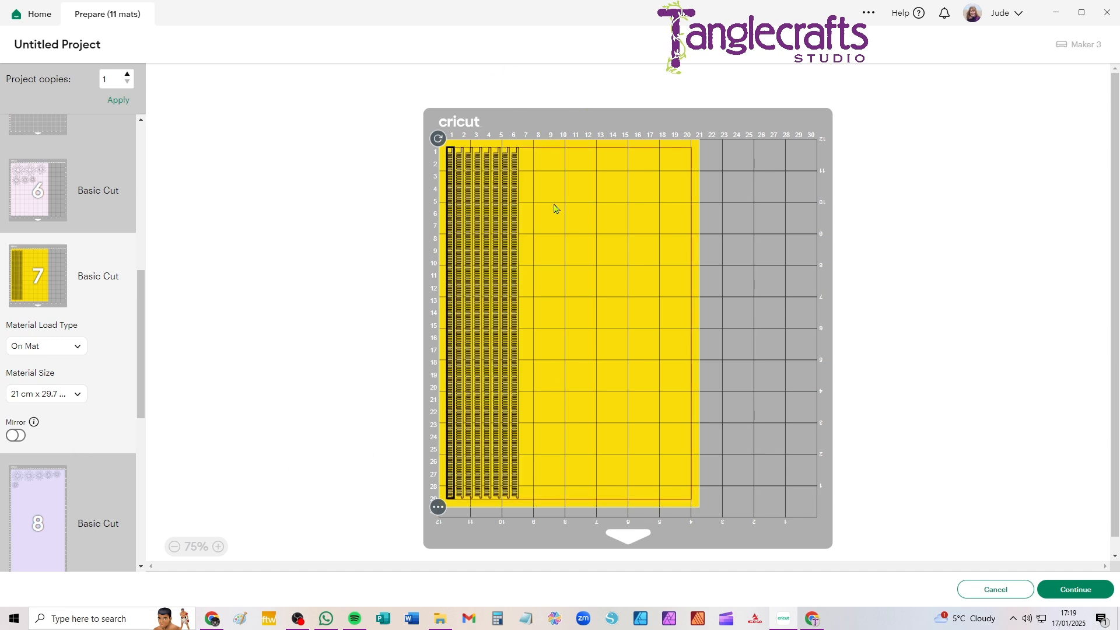
left_click(53, 395)
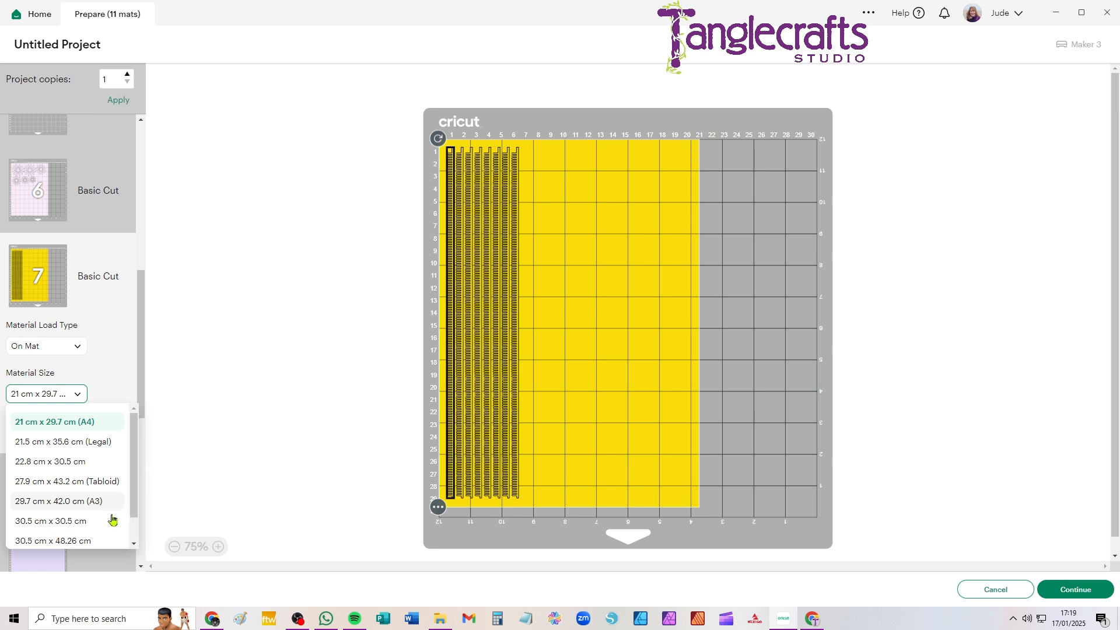
left_click(50, 525)
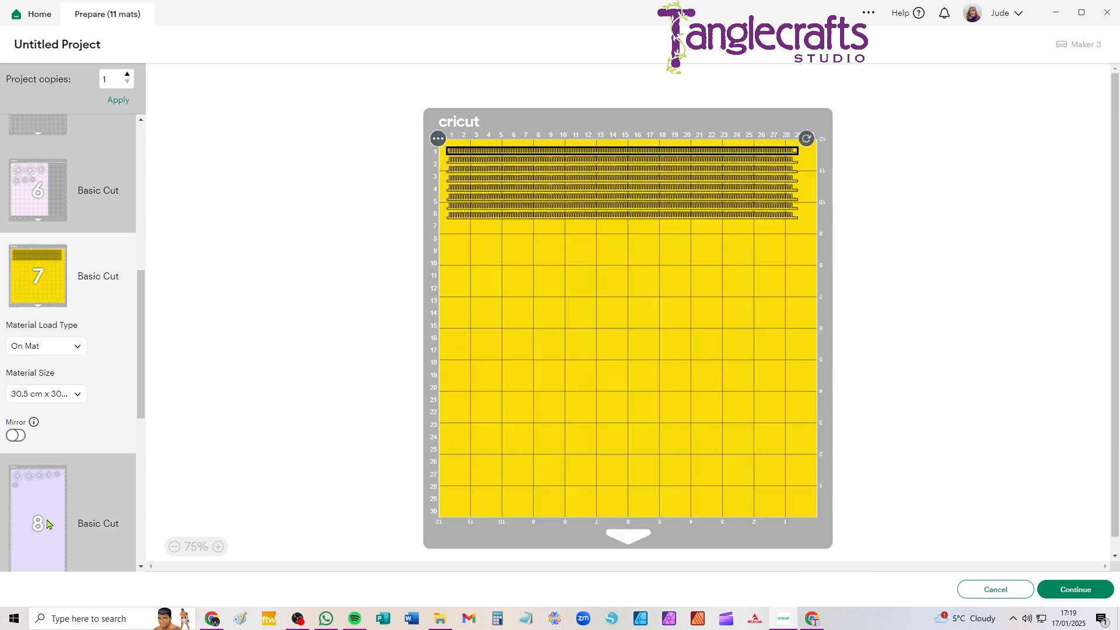
Close the centimetre-to-inch converter browser window and return to Cricut Design Space
left_click(785, 623)
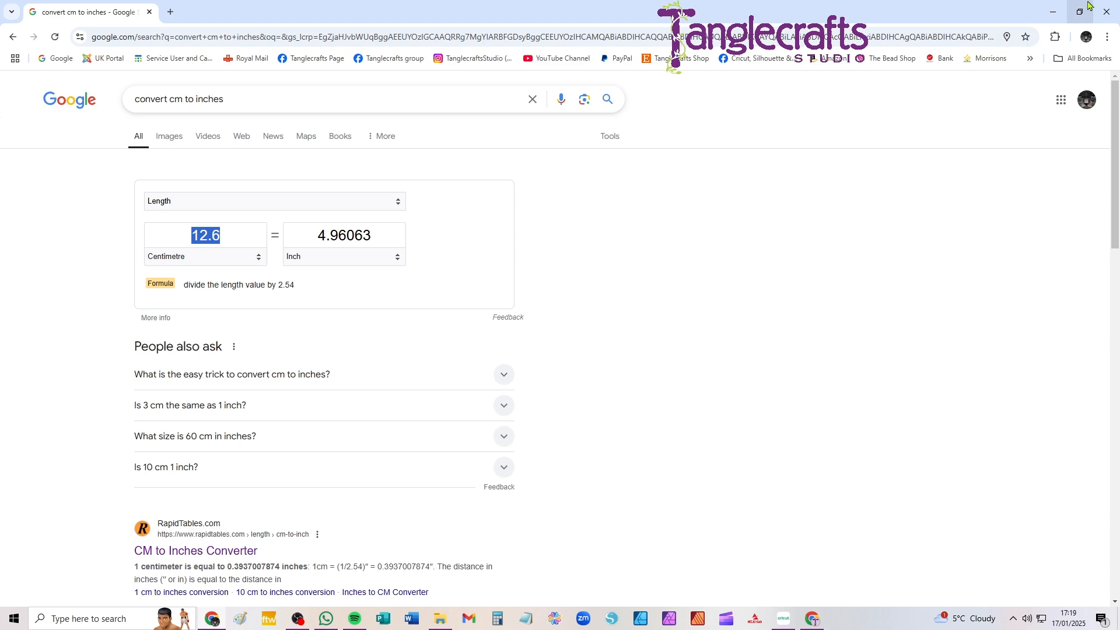
left_click(1107, 12)
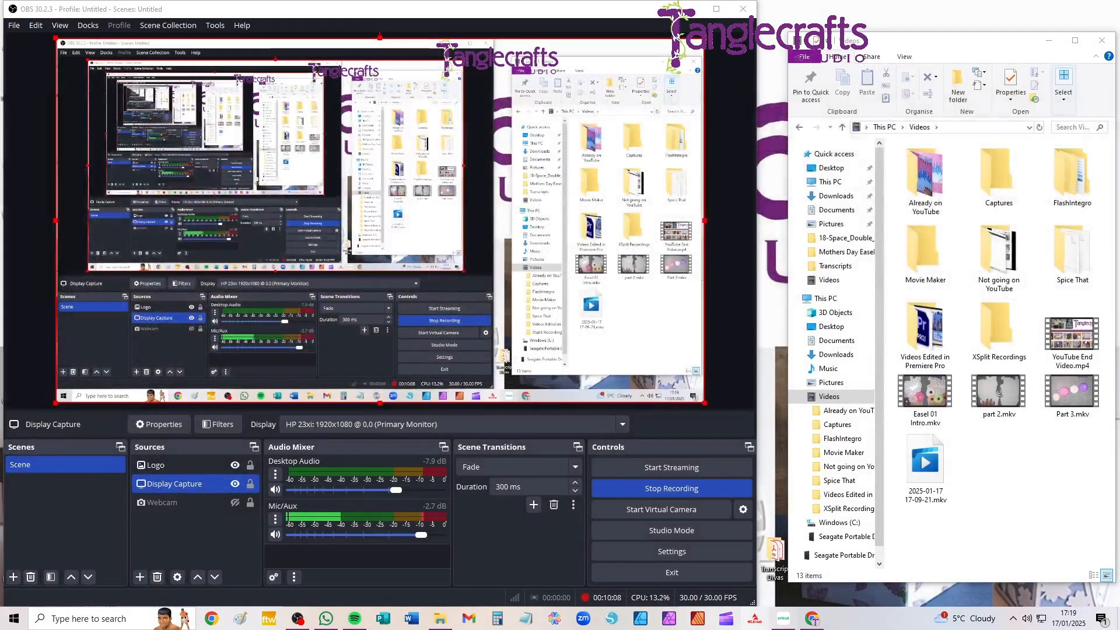
left_click(785, 621)
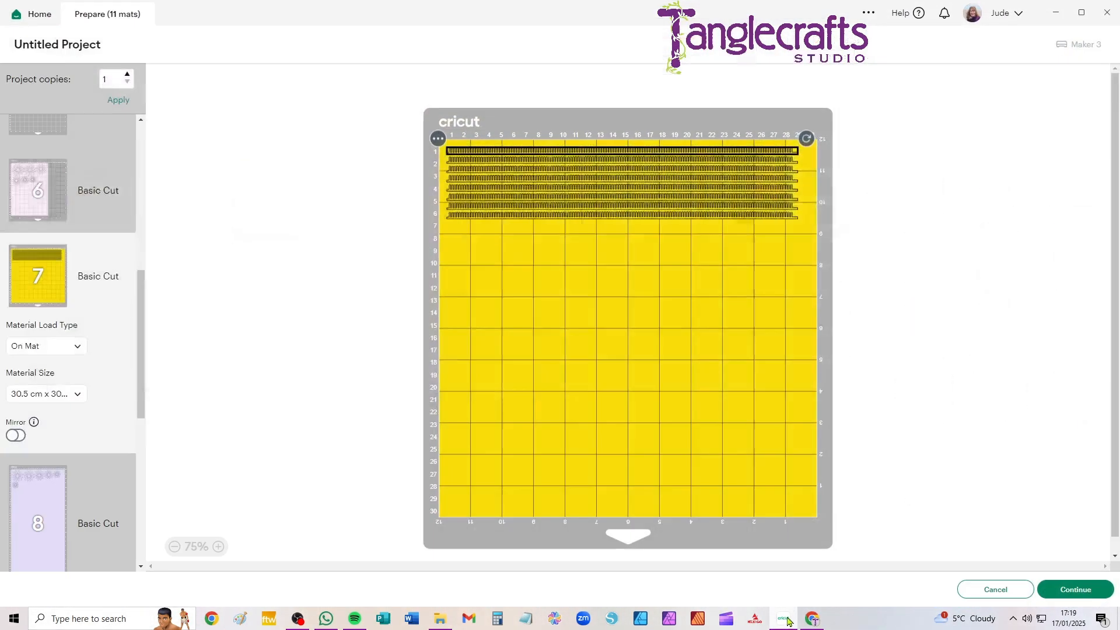
Cancel mat preparation, check the size of the lowest yellow fringe strip on the canvas, and send the project to mat preparation again
left_click(1013, 592)
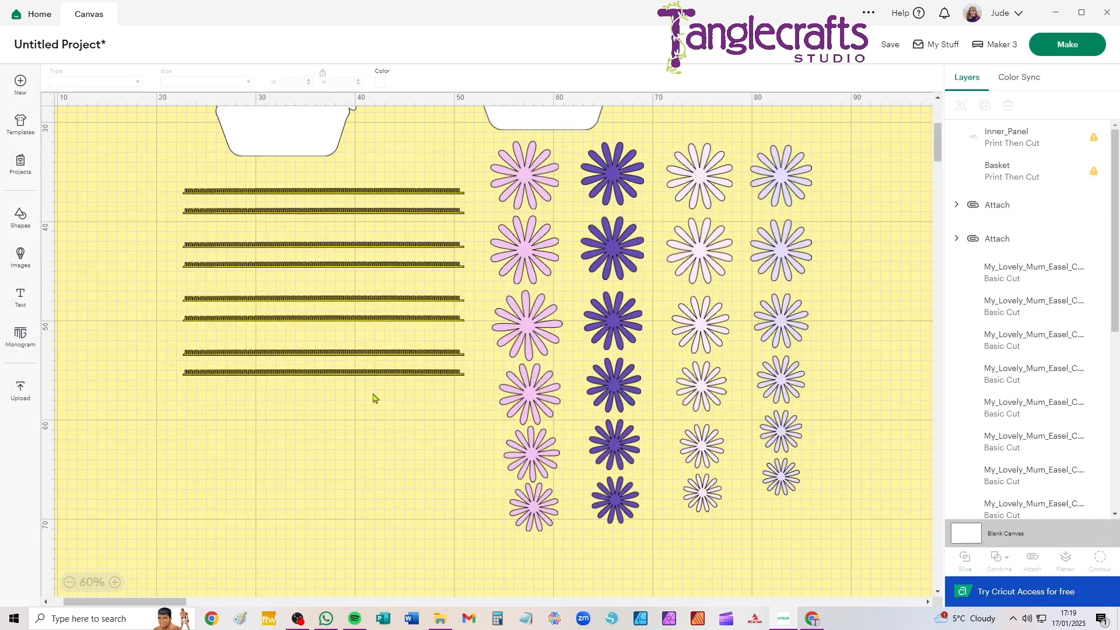
left_click(367, 375)
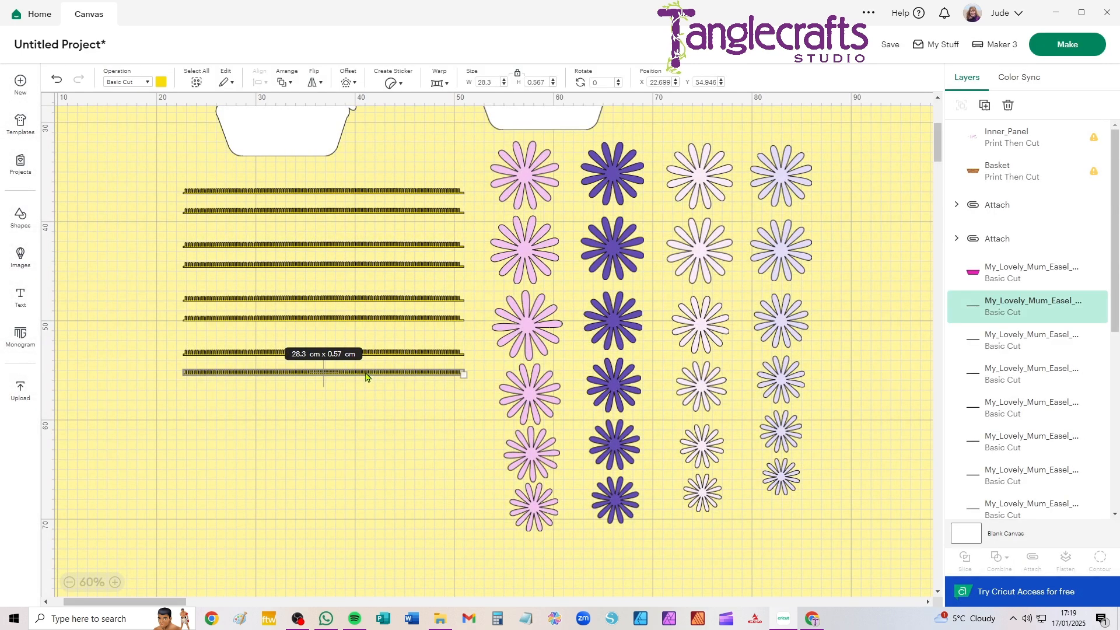
left_click(1078, 46)
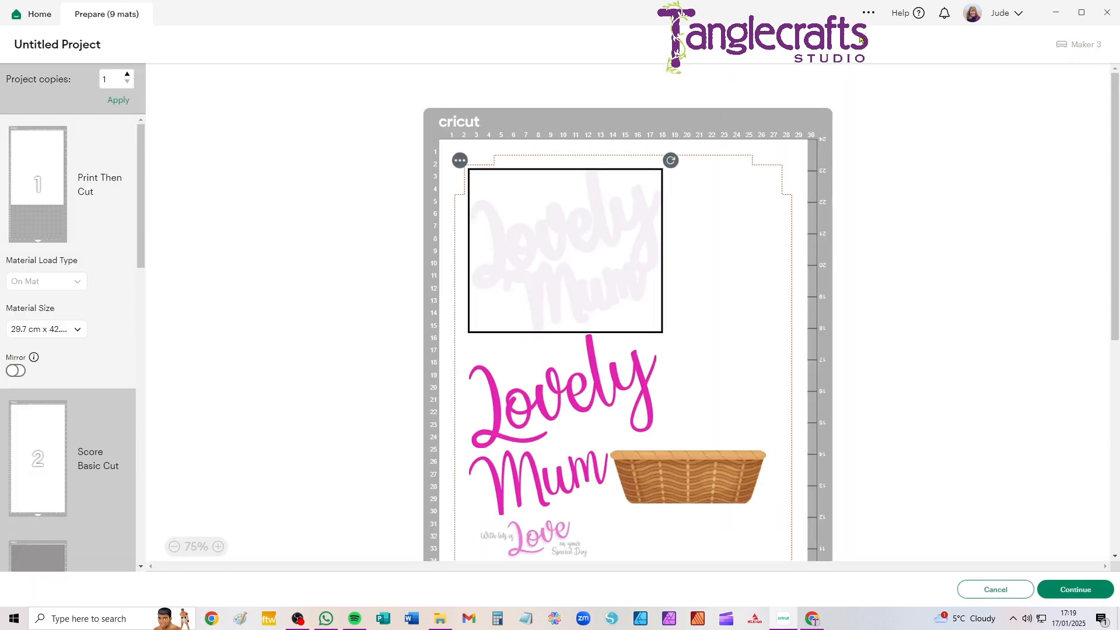
Set the material size of the yellow fringe strip mat to 30.5 cm x 30.5 cm
scroll(59, 450, "down", 10)
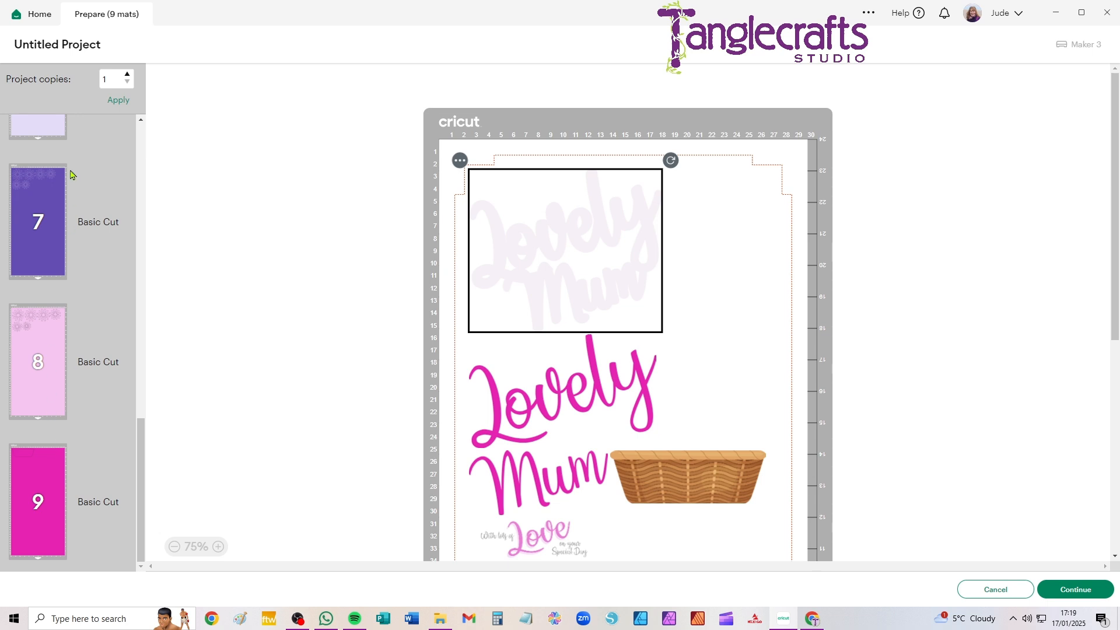
scroll(35, 245, "up", 3)
scroll(57, 243, "up", 3)
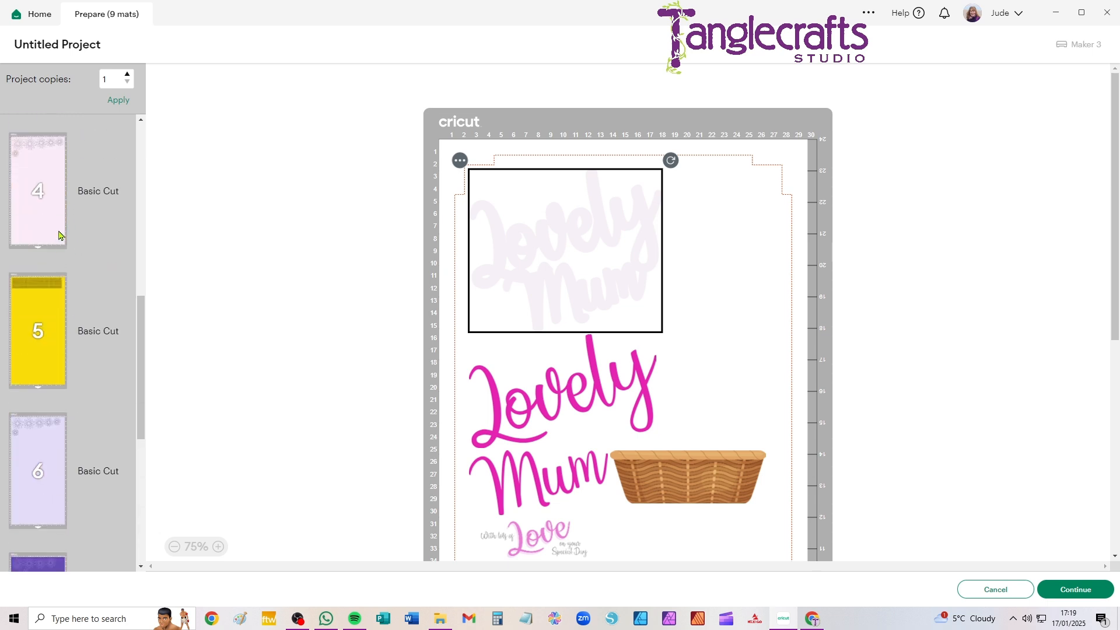
left_click(47, 309)
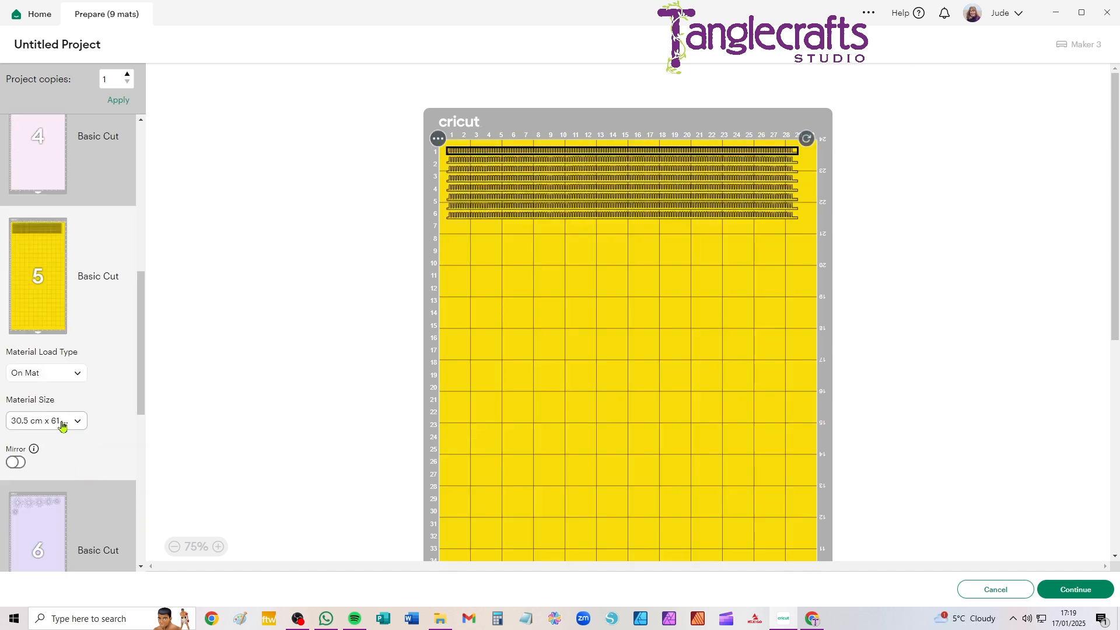
left_click(62, 427)
left_click(68, 519)
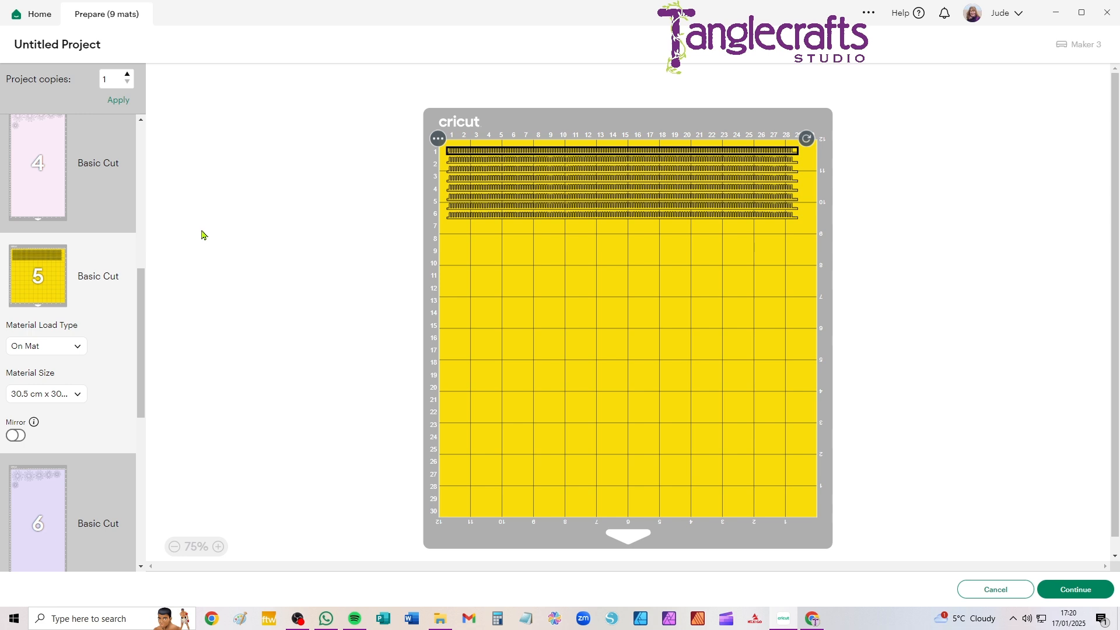
Proceed to making with the A3 Print Then Cut mat and send it to the printer with Use System Dialog enabled
scroll(102, 225, "up", 5)
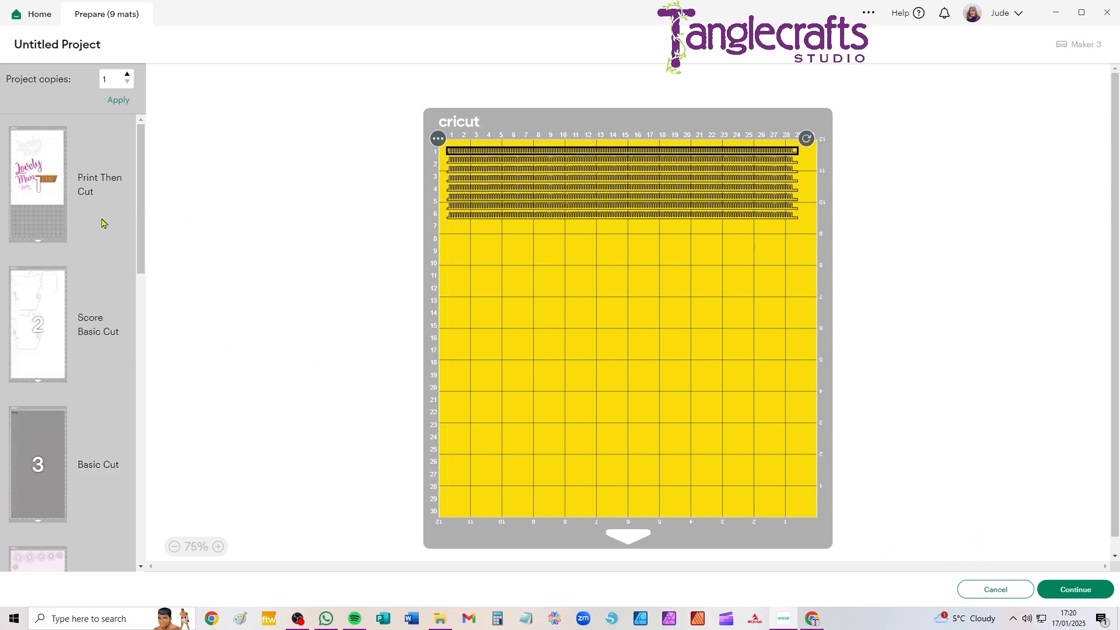
left_click(80, 157)
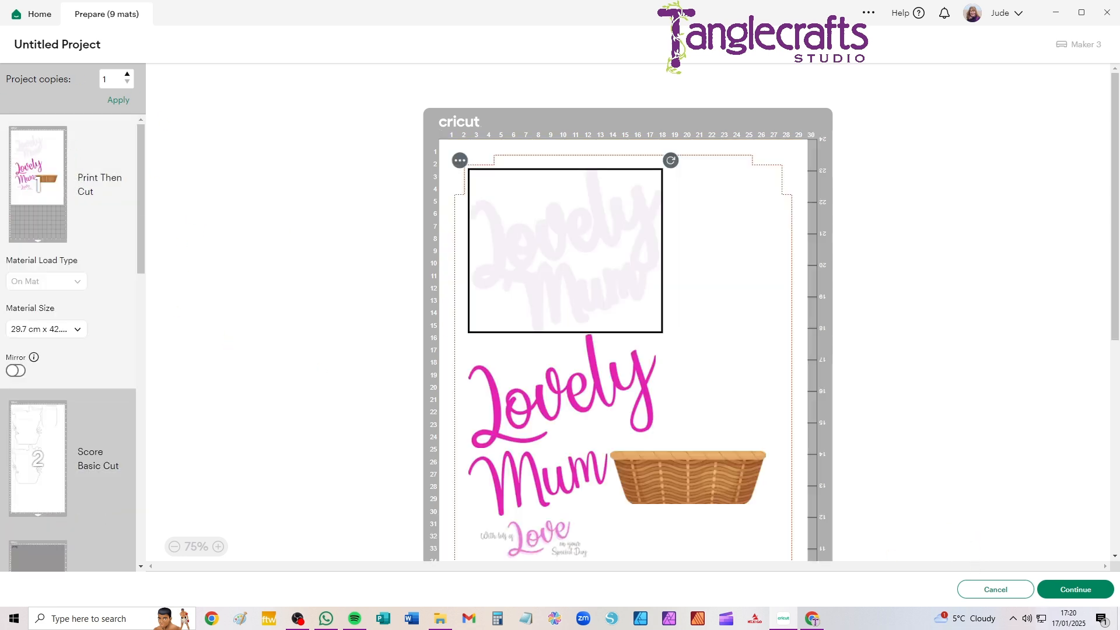
left_click(1068, 593)
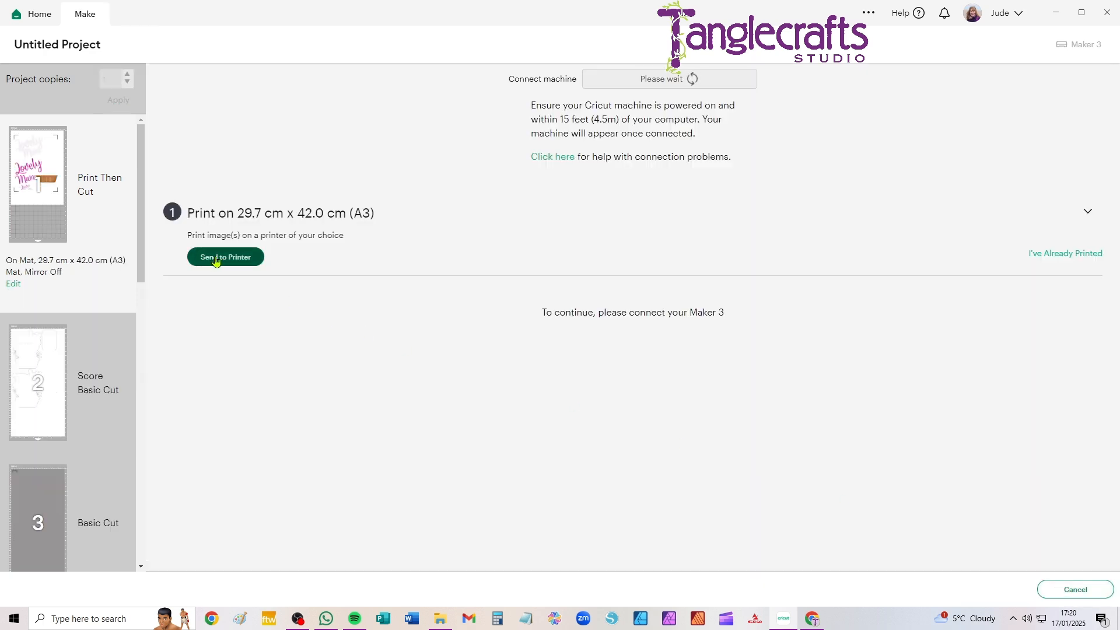
left_click(216, 262)
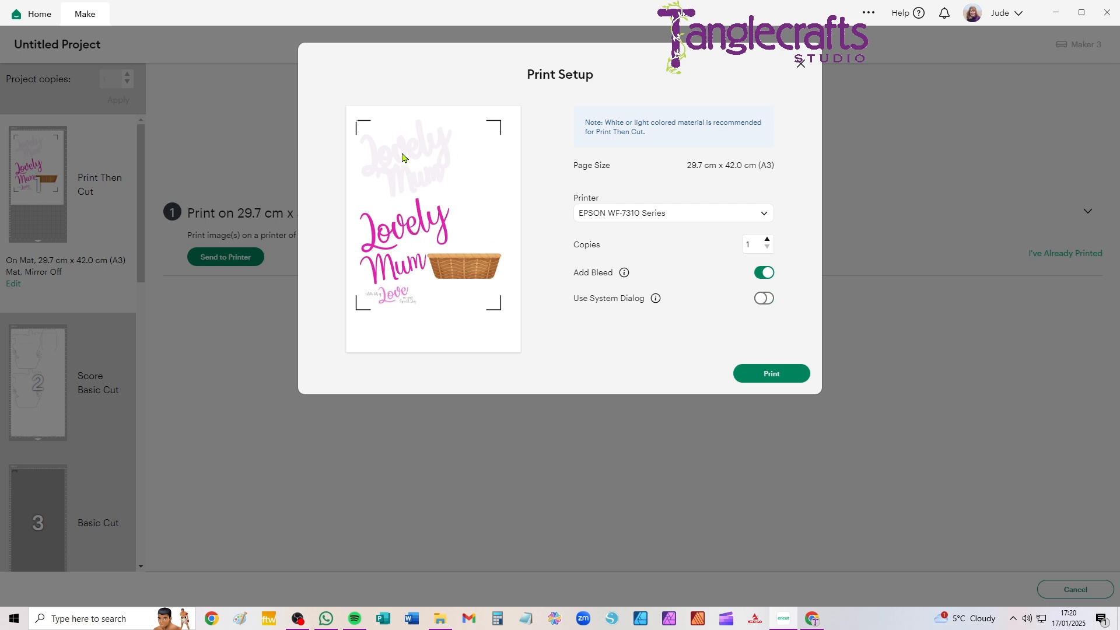
left_click(764, 299)
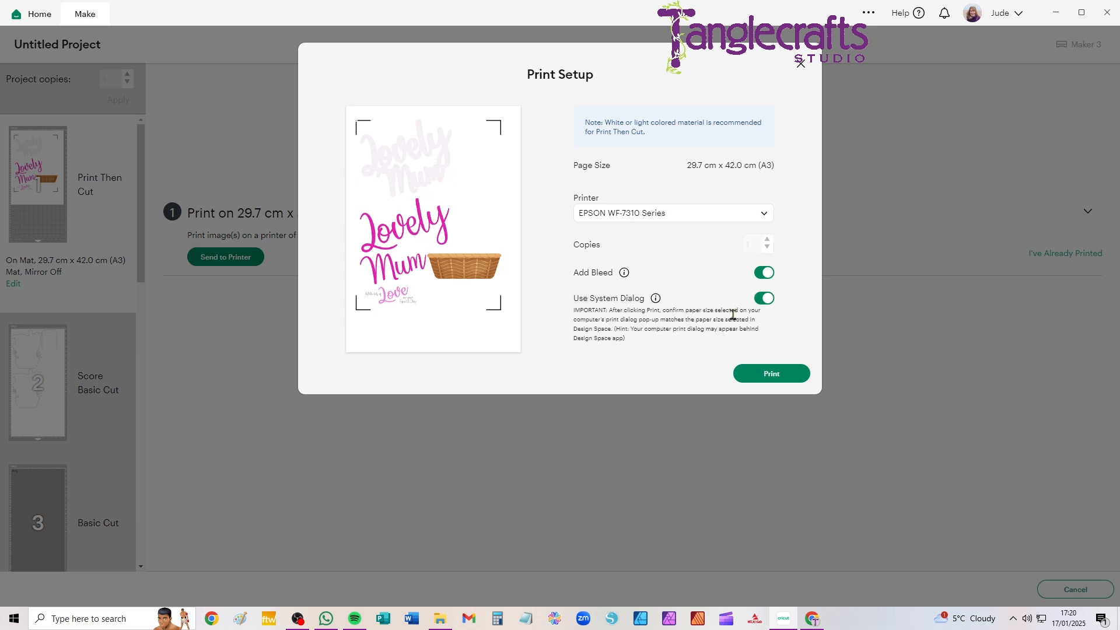
left_click(770, 376)
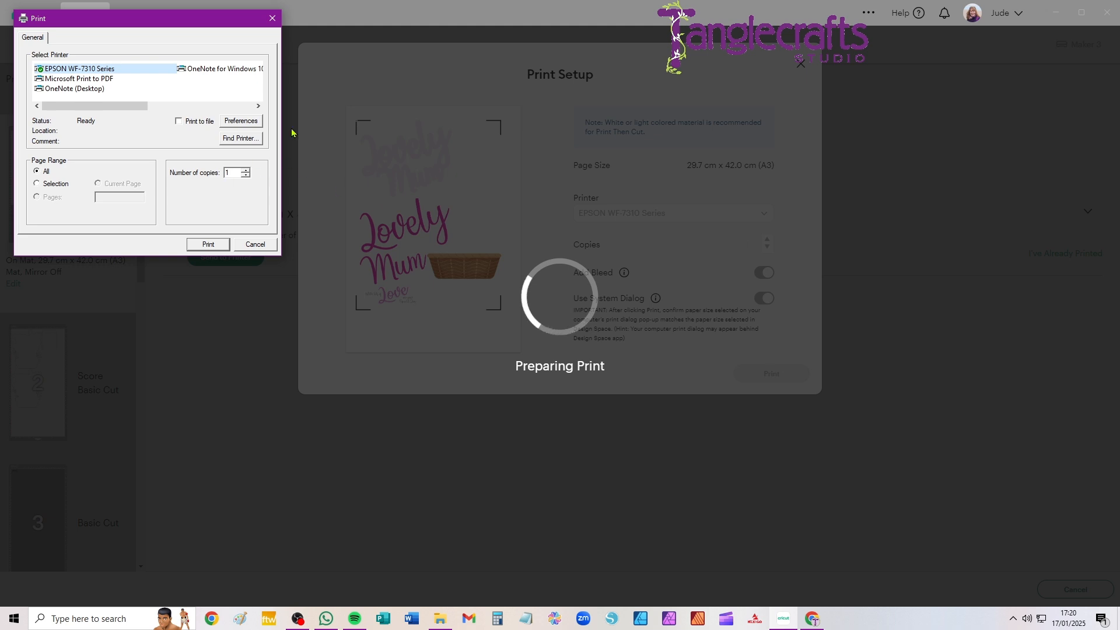
Set the EPSON WF-7310 printing preferences to Paper Tray source, A3 297 x 420 mm document size and High quality
left_click_drag(109, 22, 115, 99)
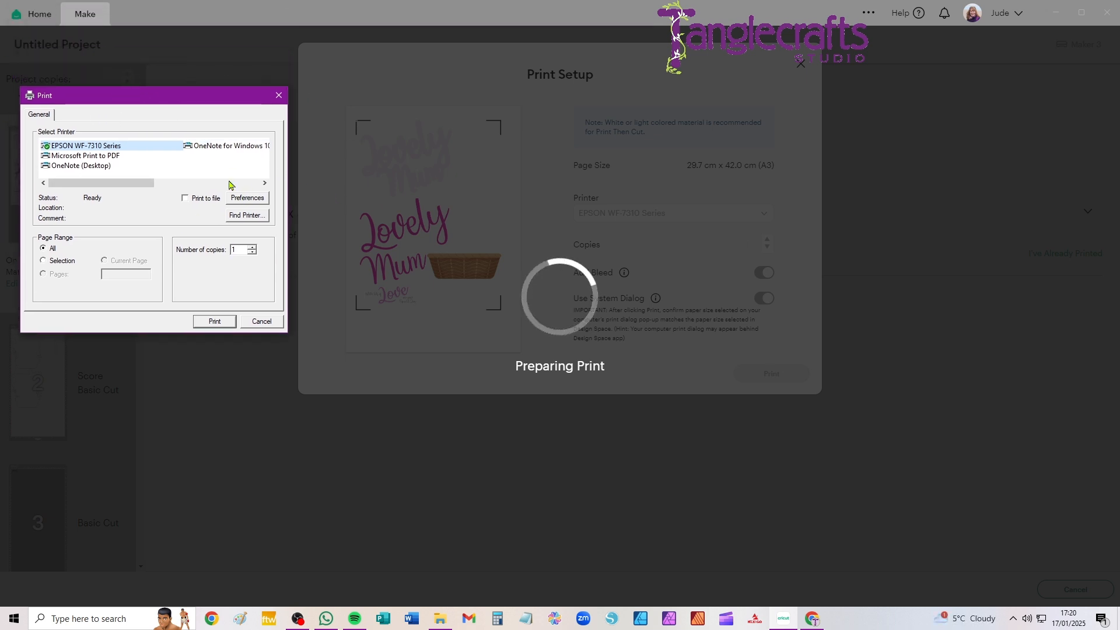
left_click(245, 199)
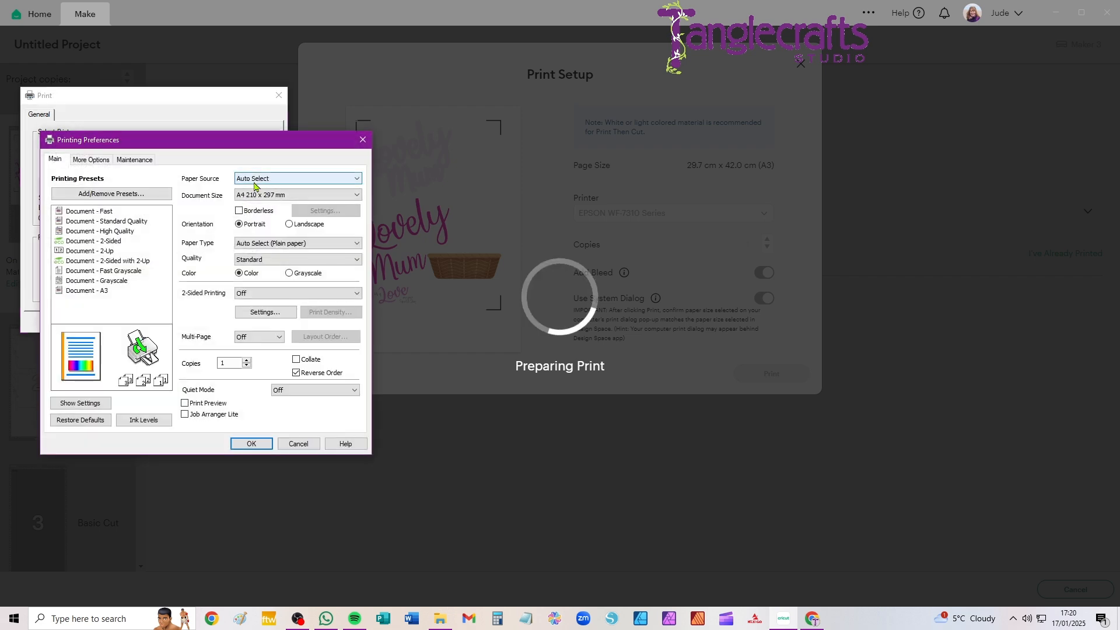
left_click(263, 181)
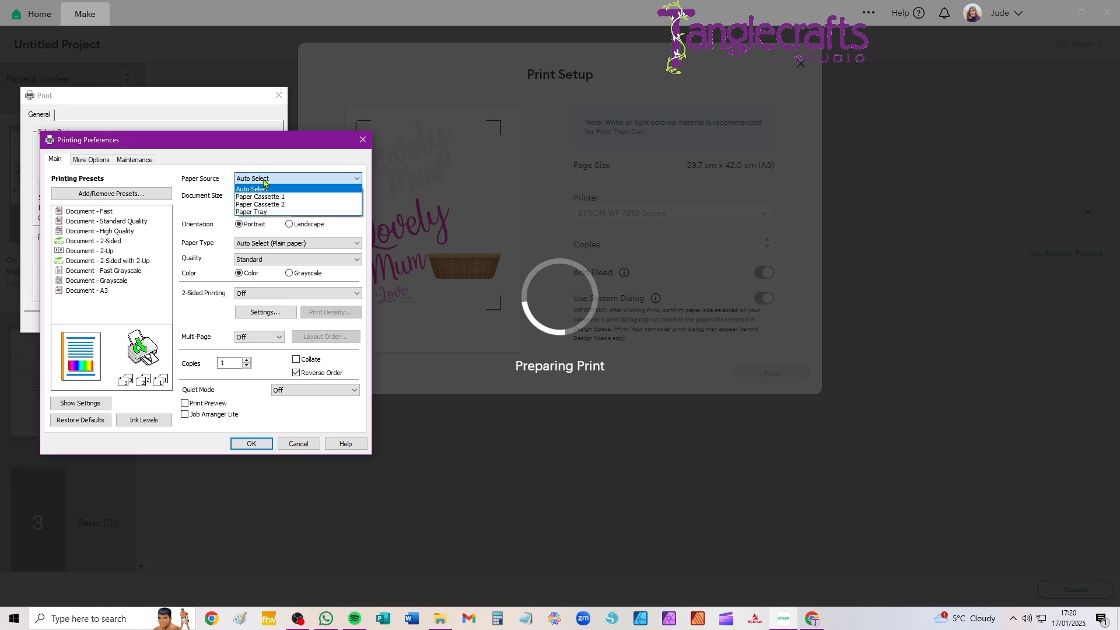
left_click(246, 217)
left_click(260, 195)
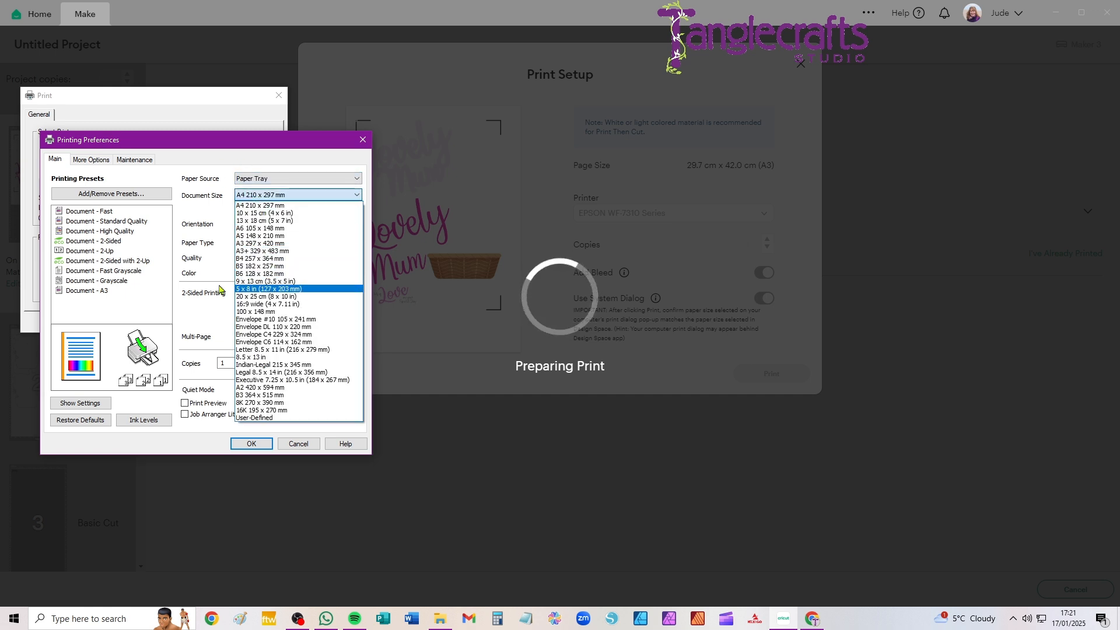
left_click(250, 243)
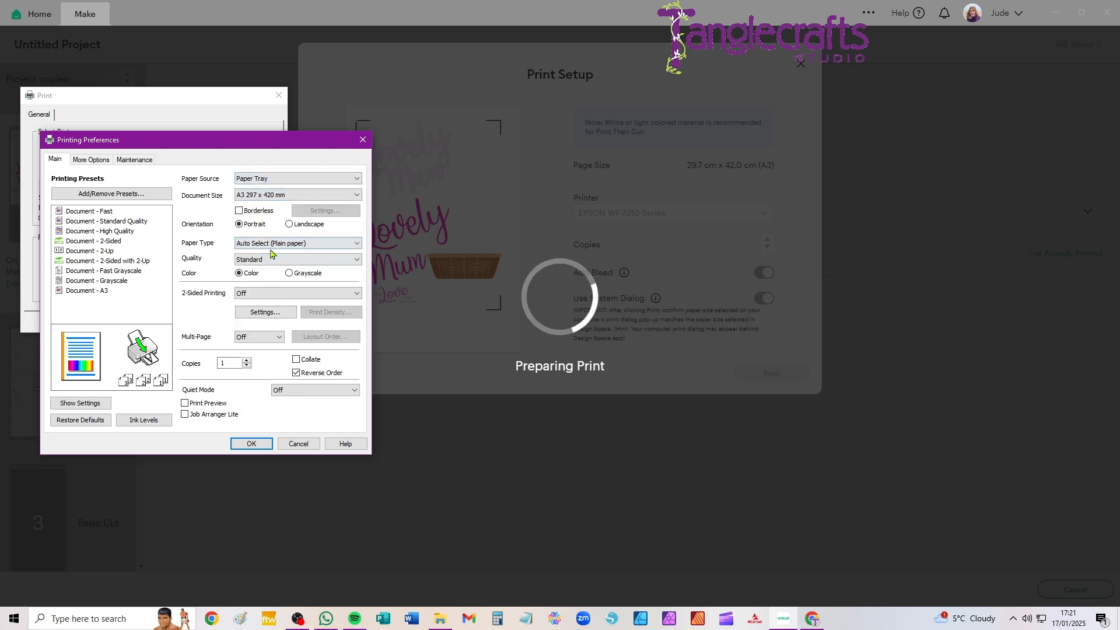
left_click(252, 261)
left_click(244, 285)
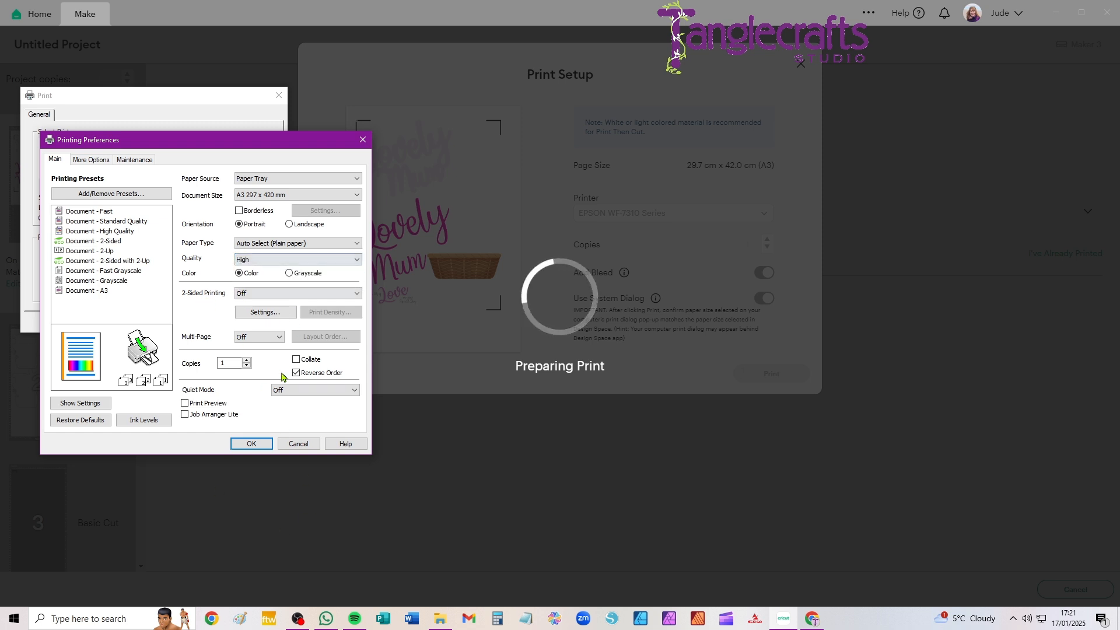
left_click(248, 446)
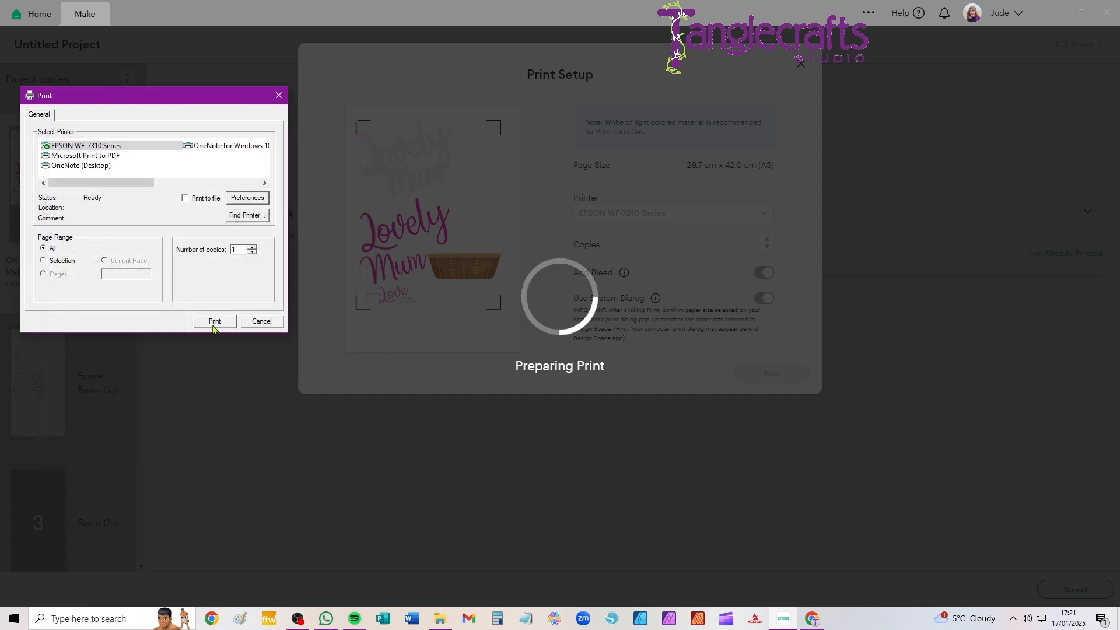
Cancel the system print dialog and dismiss the print quality check to return to the making stage
left_click(263, 322)
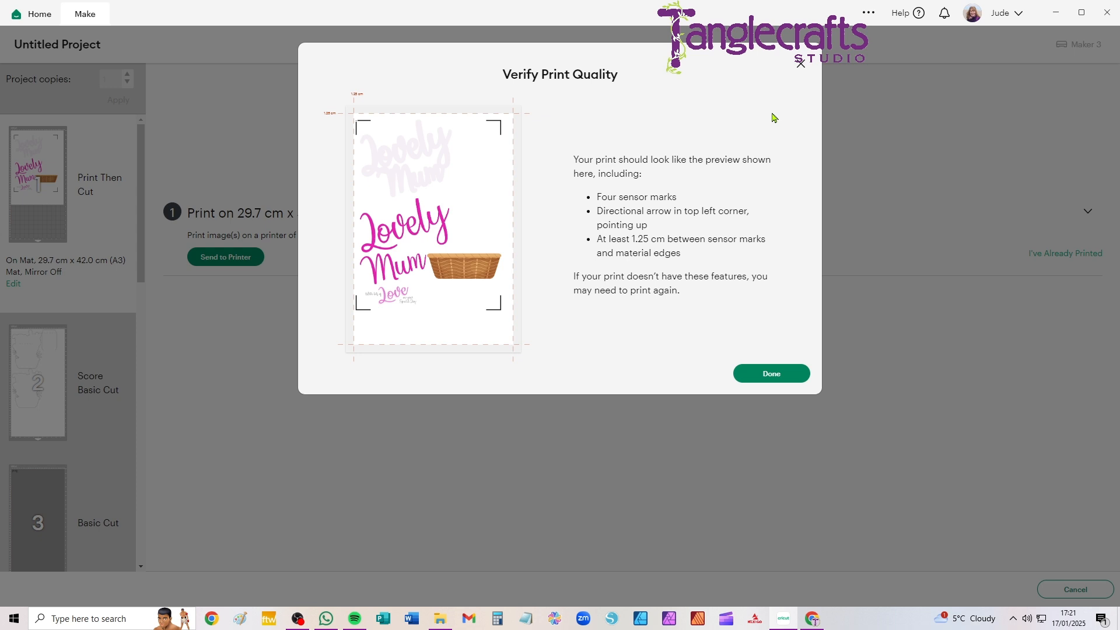
left_click(801, 63)
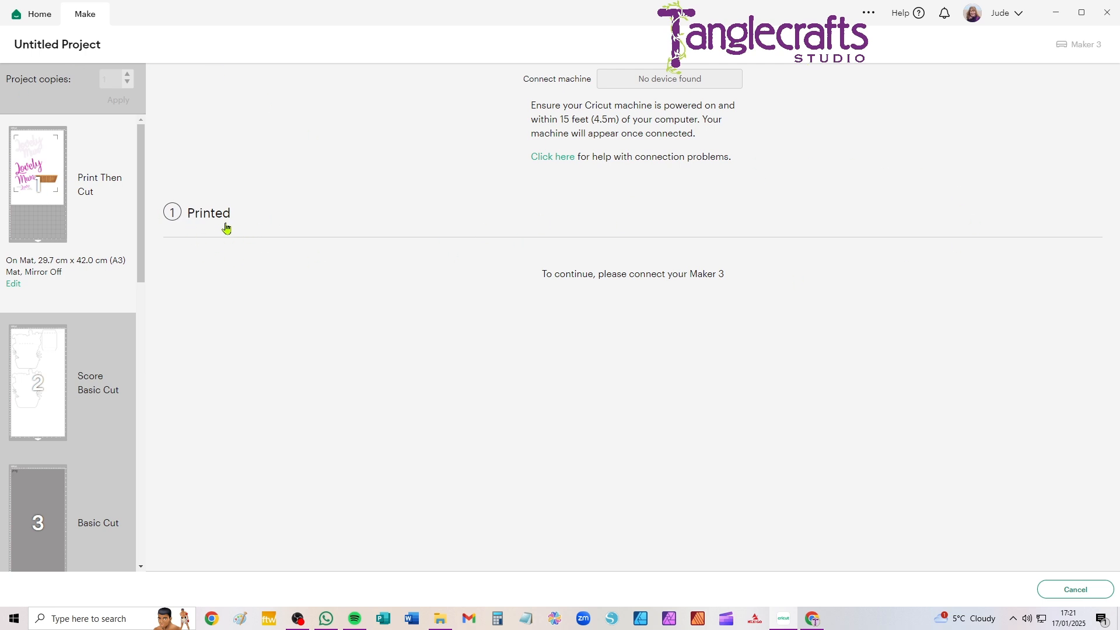
left_click(200, 220)
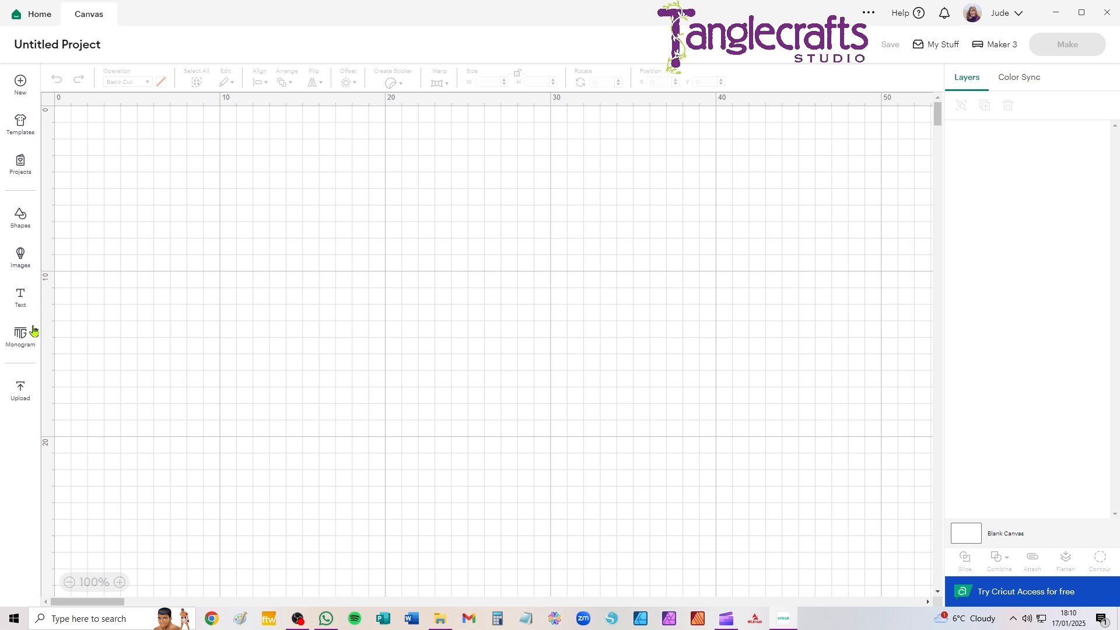
Upload Easel_Card_Envelope.svg from the Mothers Day Easel Card folder and add it to the empty canvas
left_click(21, 391)
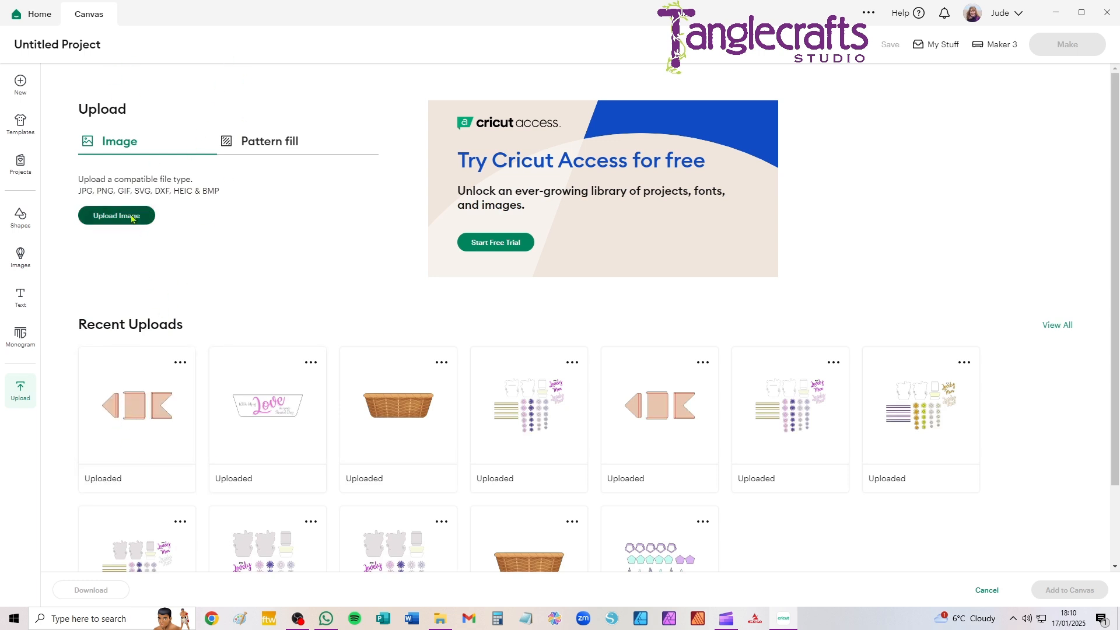
left_click(131, 217)
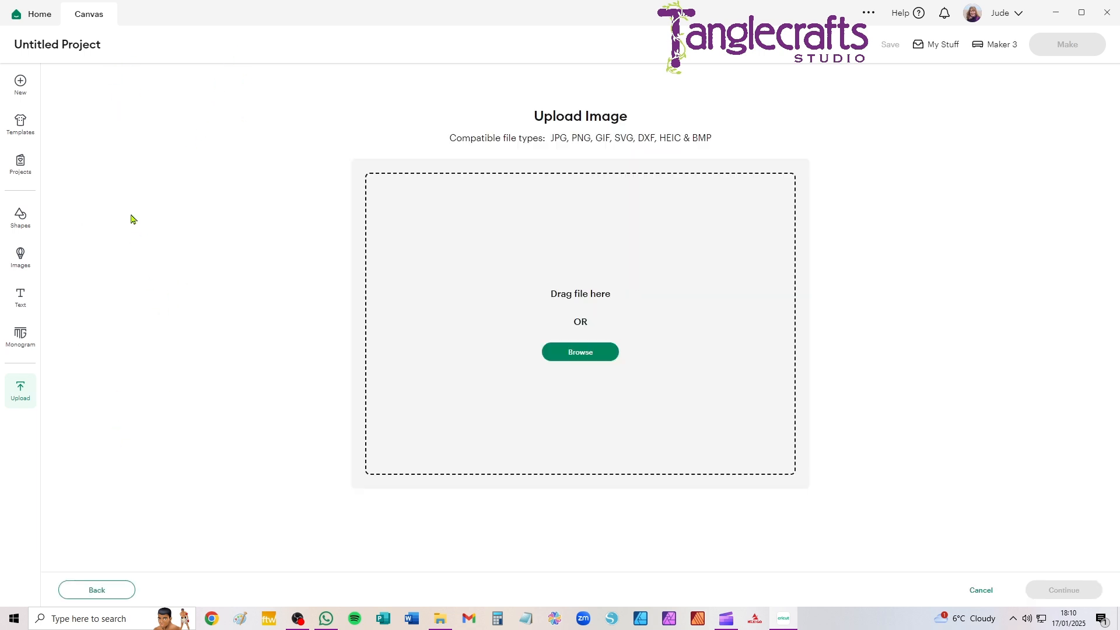
left_click(575, 355)
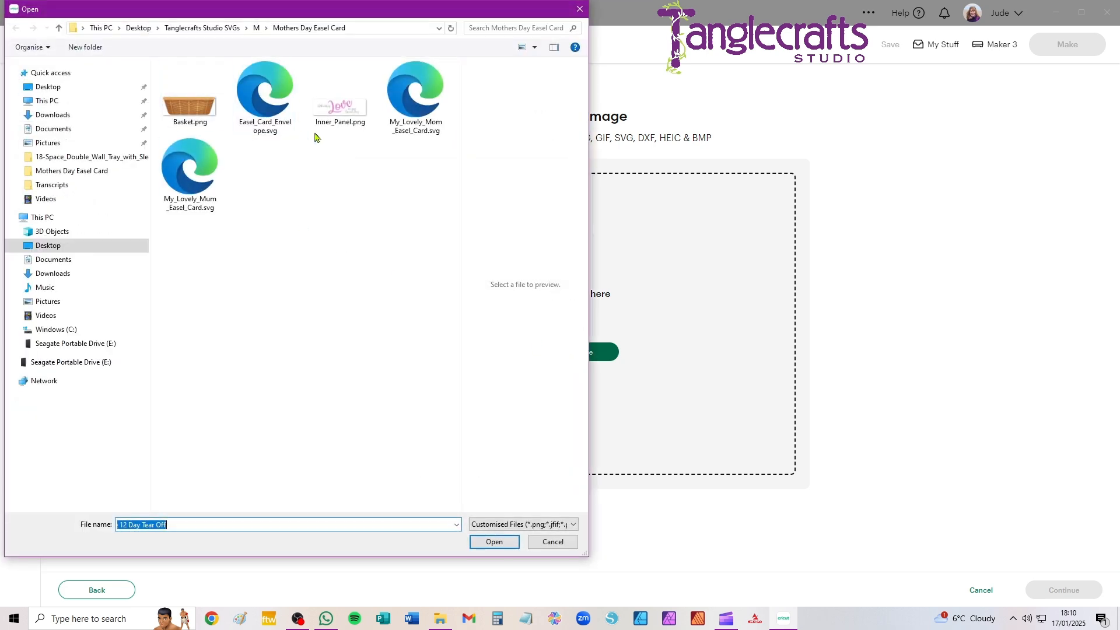
left_click(256, 125)
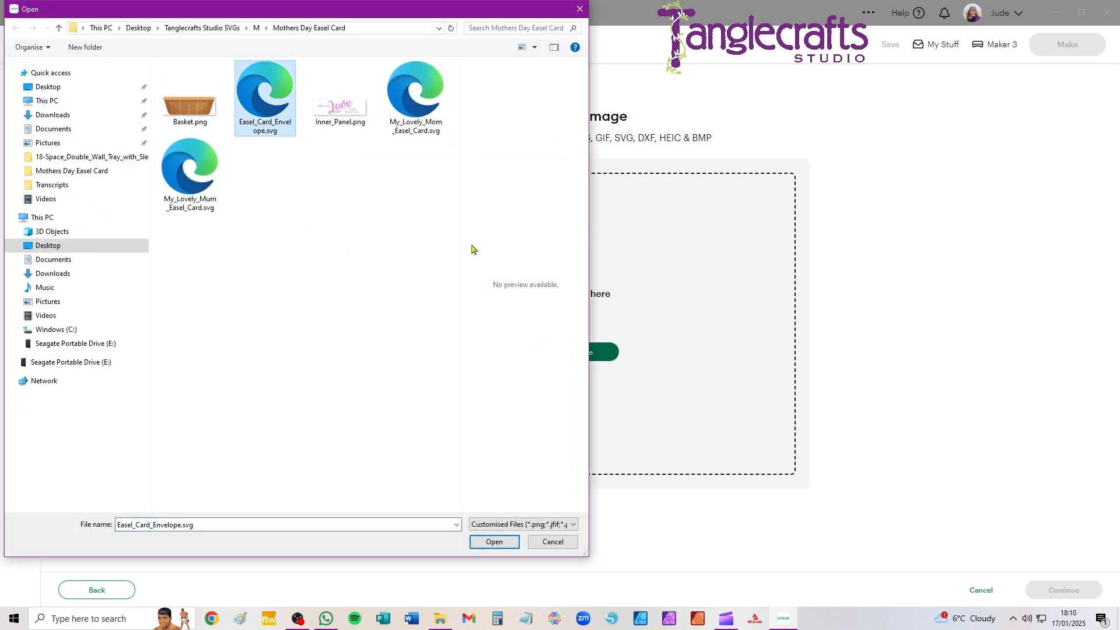
left_click(497, 543)
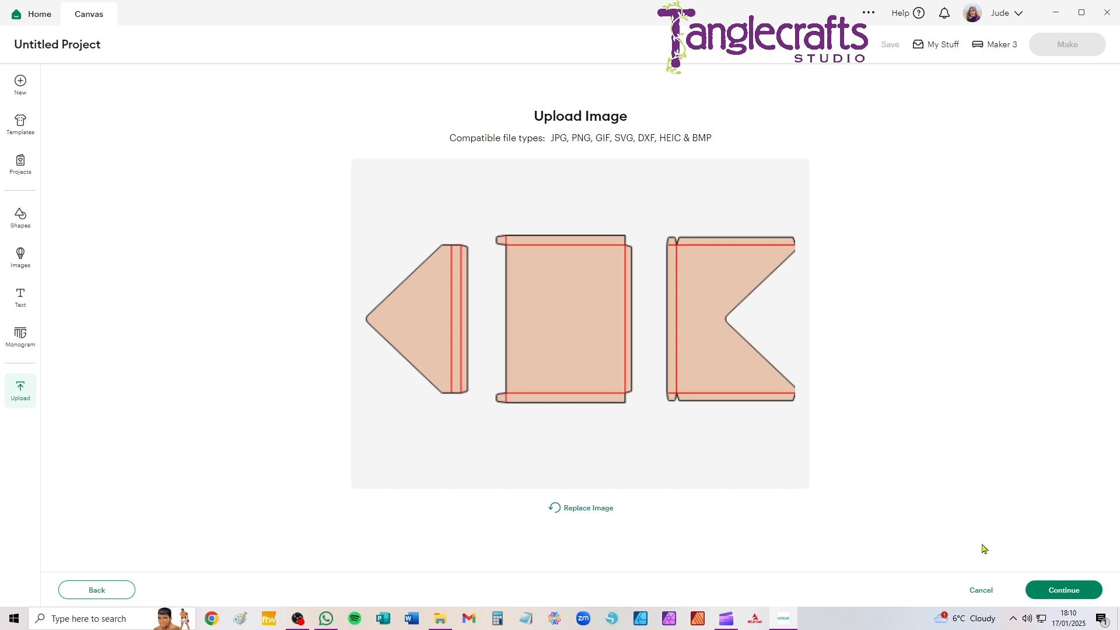
left_click(1060, 598)
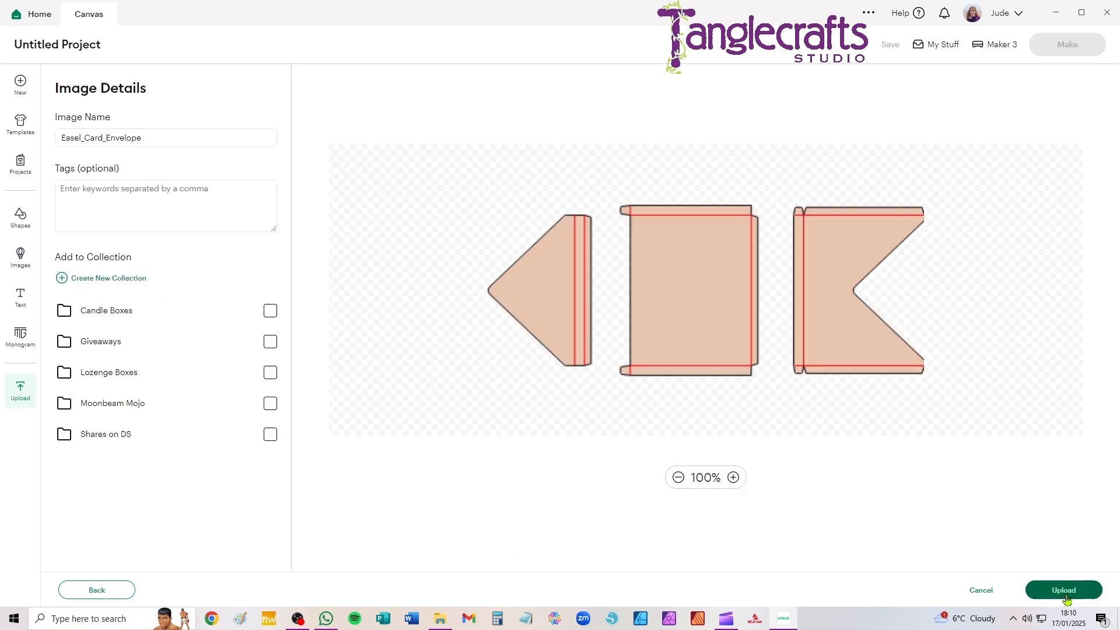
left_click(1064, 590)
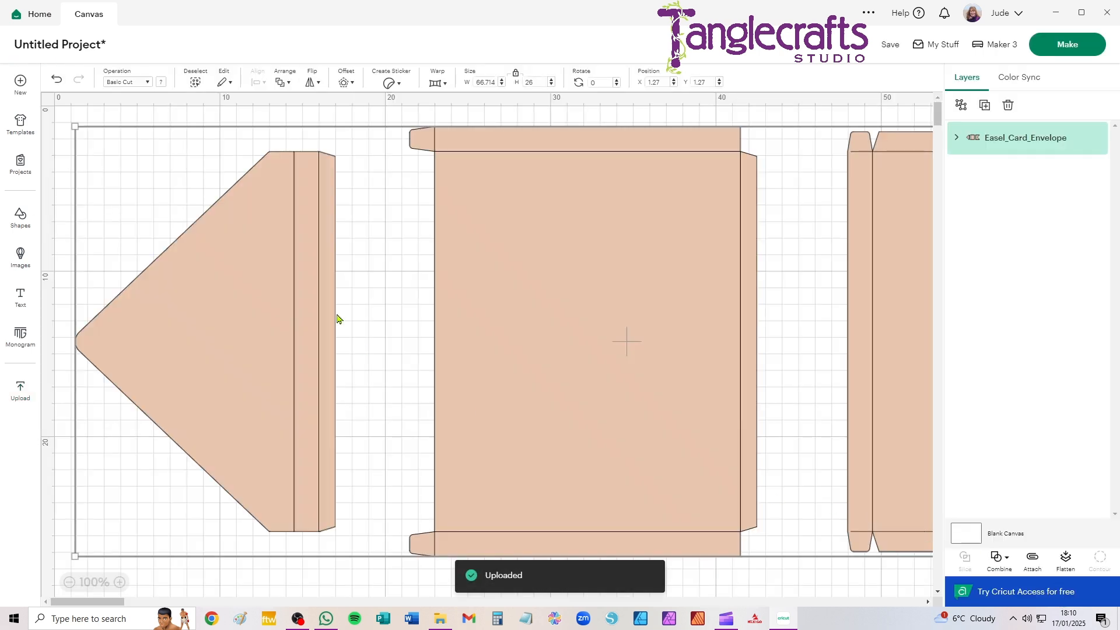
Move the envelope design away from the canvas corner and ungroup it into separate layers
scroll(531, 218, "down", 5)
left_click_drag(372, 193, 517, 276)
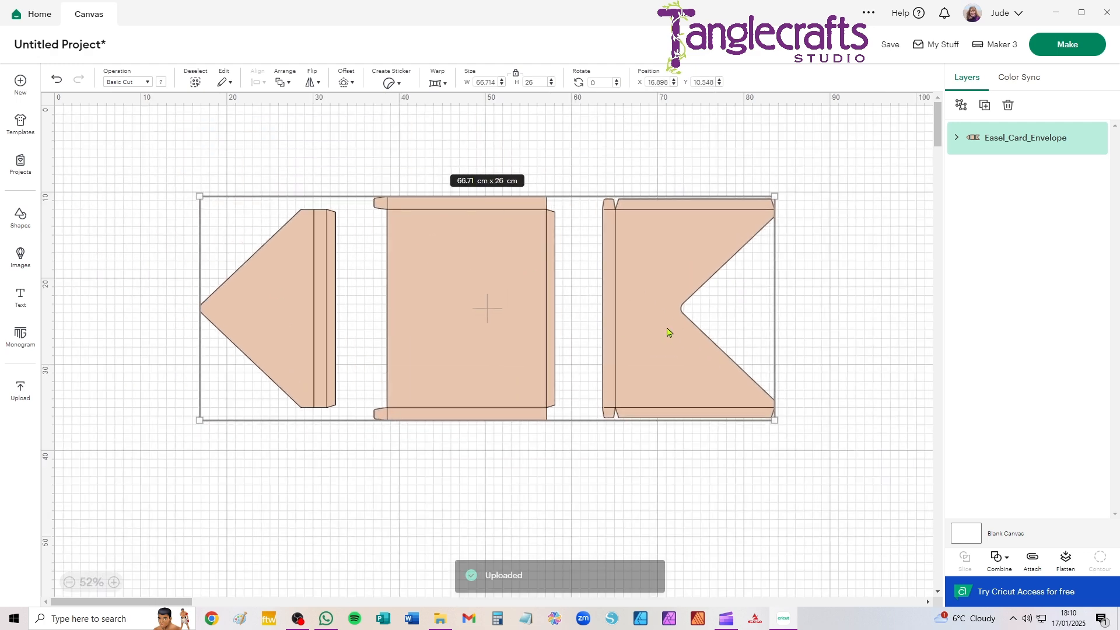
left_click(961, 107)
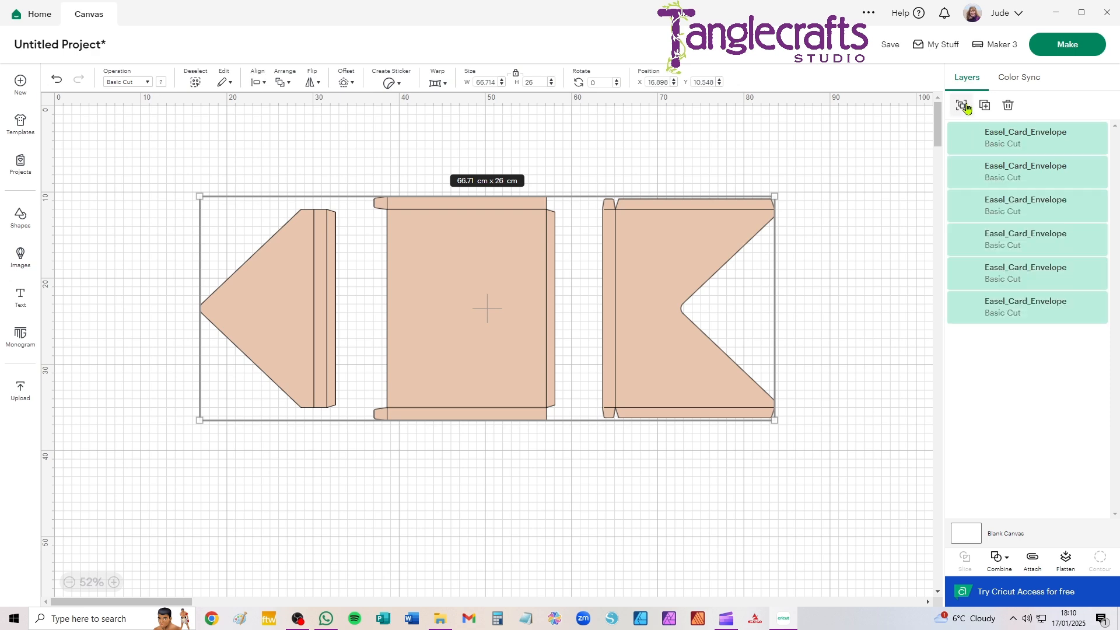
left_click(868, 151)
Change the operation of the three red fold-line layers of the envelope from Basic Cut to Score
left_click(1021, 146)
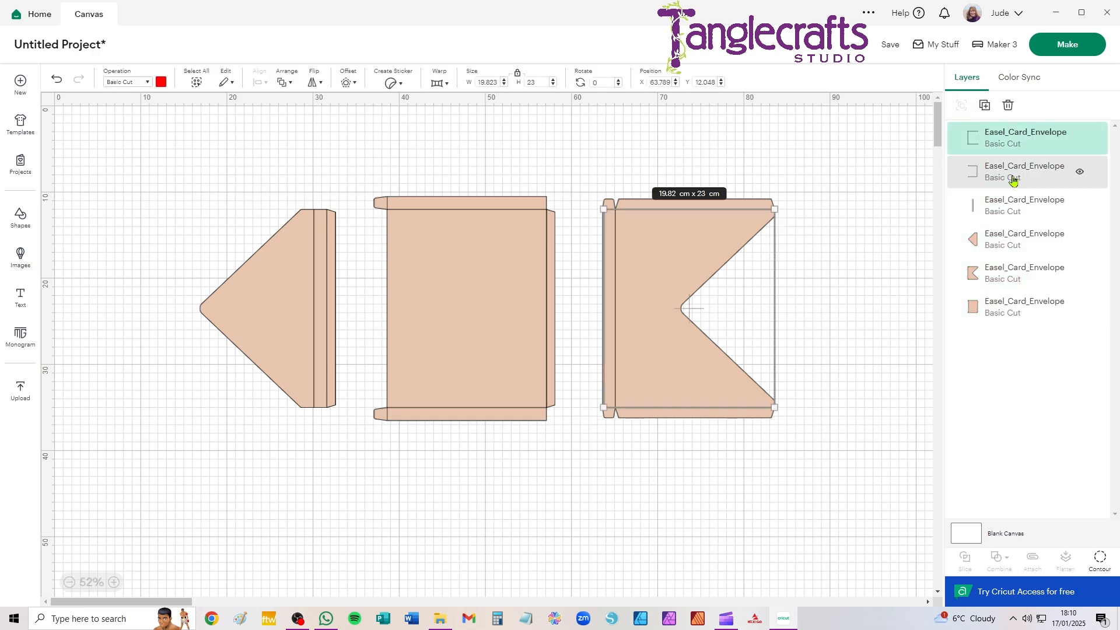
left_click_drag(1018, 175, 1015, 206)
left_click(1014, 205, "shift")
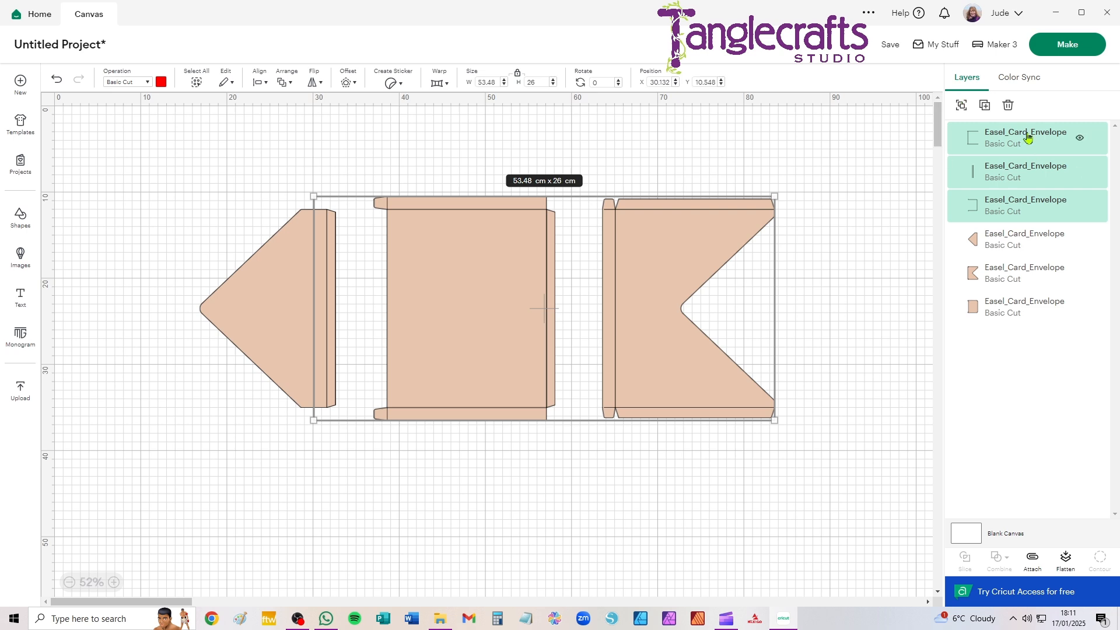
left_click(117, 85)
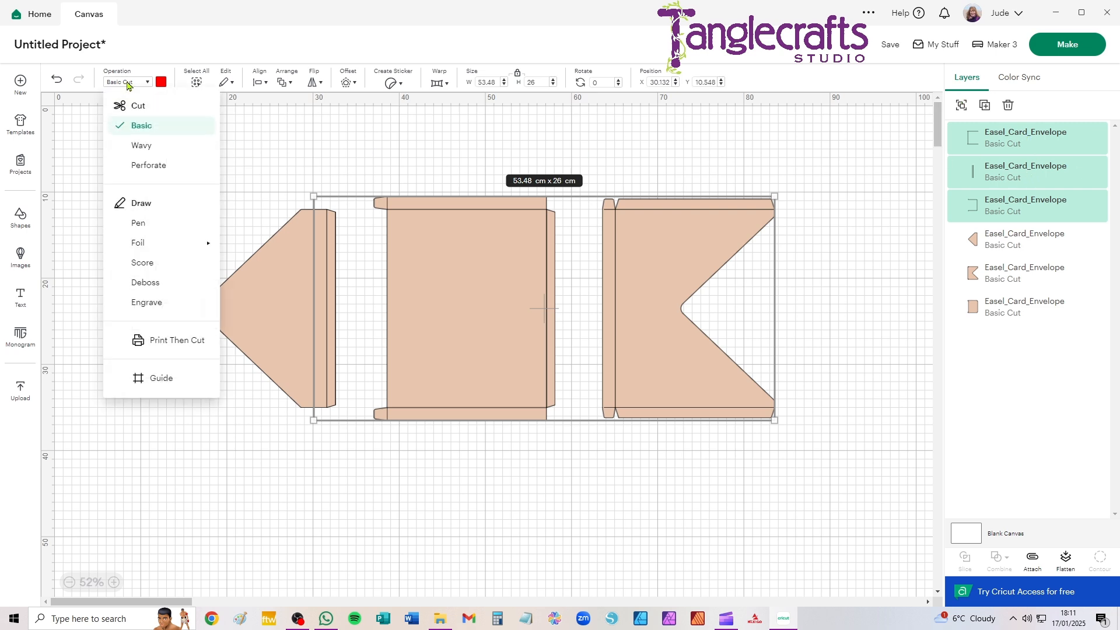
left_click(140, 262)
left_click(175, 236)
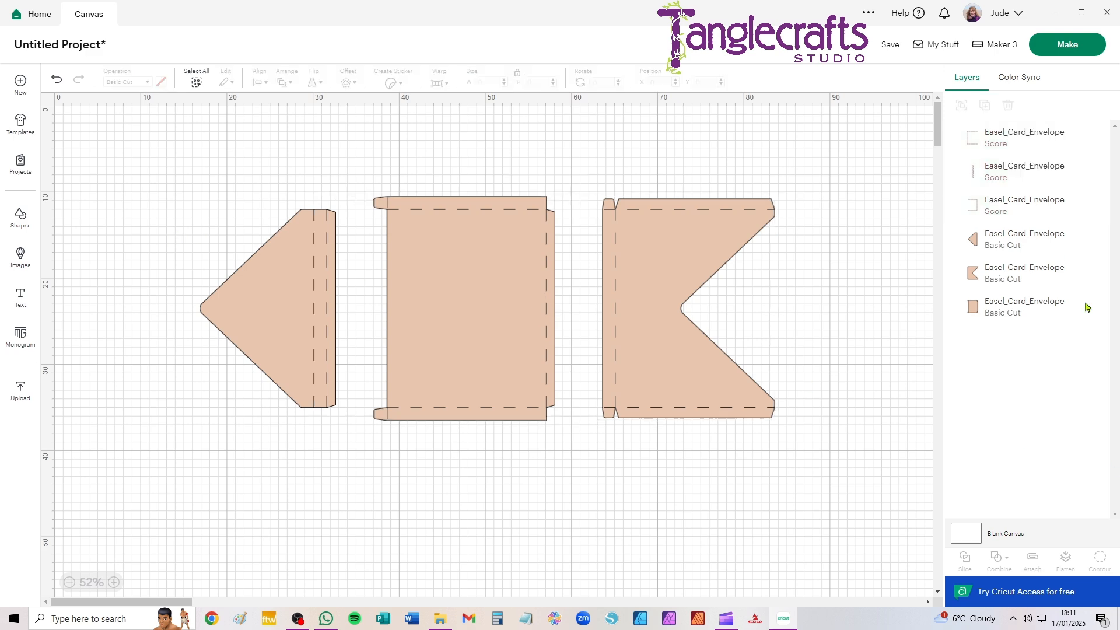
Attach each of the three envelope pieces to its own score lines
left_click_drag(887, 153, 583, 509)
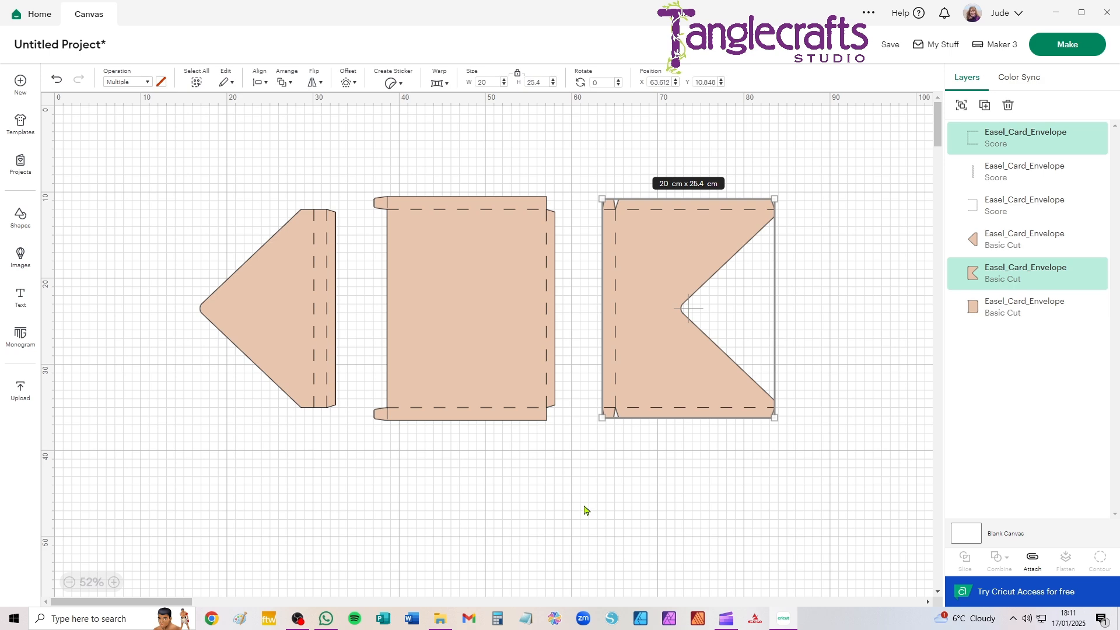
left_click(839, 209)
left_click_drag(819, 171, 586, 499)
left_click(1033, 559)
left_click_drag(357, 187, 588, 490)
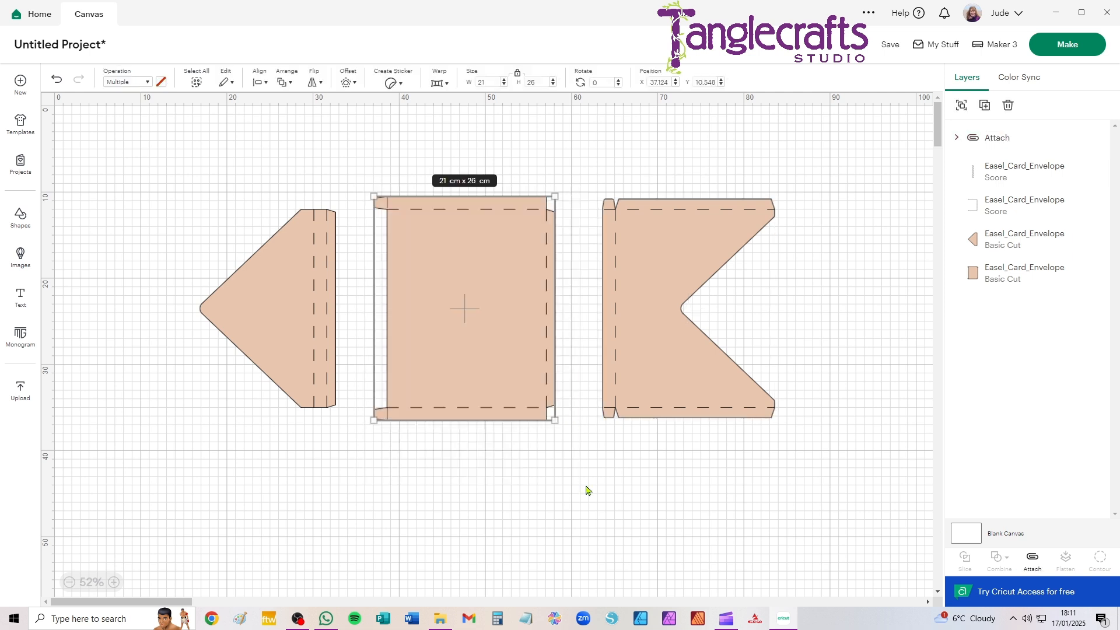
left_click(1025, 564)
left_click_drag(124, 150, 361, 471)
left_click(1033, 561)
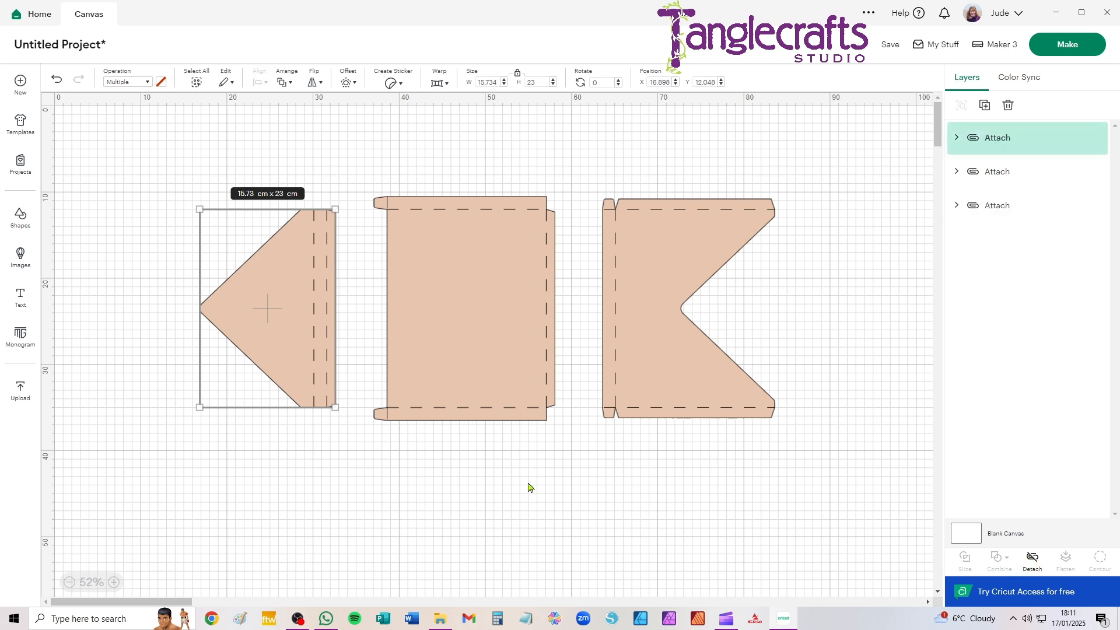
Move the rectangular panel aside, nest the triangular flap into the notched piece with a small gap, and attach those two
left_click(528, 488)
left_click_drag(305, 268, 299, 400)
left_click_drag(508, 310, 268, 255)
left_click_drag(251, 443, 729, 311)
left_click_drag(496, 136, 911, 599)
left_click(1032, 561)
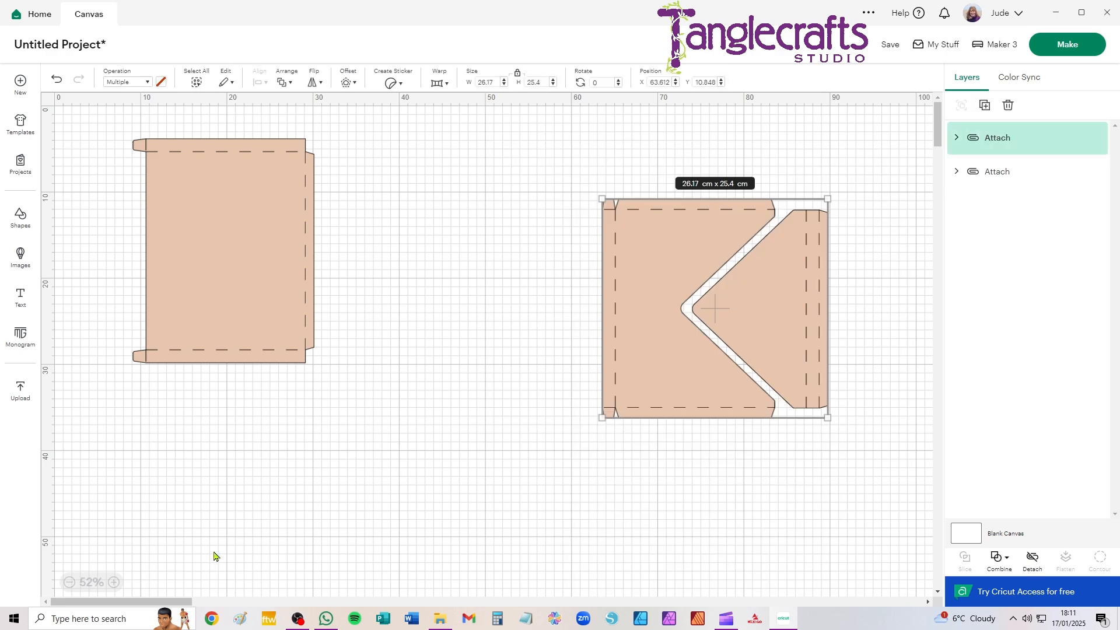
Send the envelope to mat preparation without saving the project and set the material size to 30.5 cm x 30.5 cm
left_click(1058, 48)
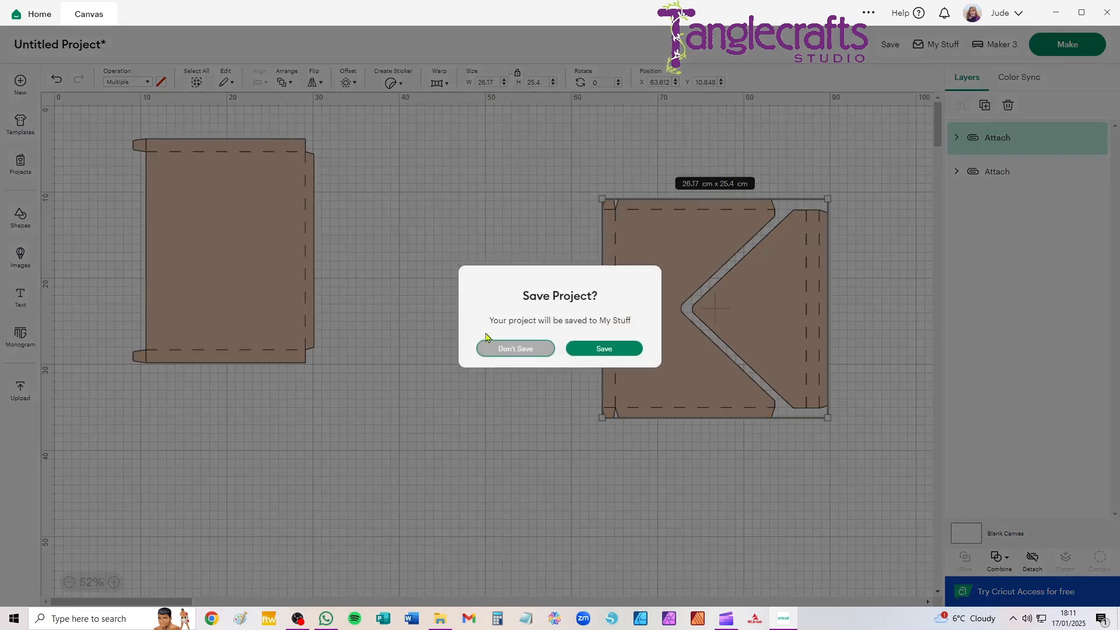
left_click(507, 348)
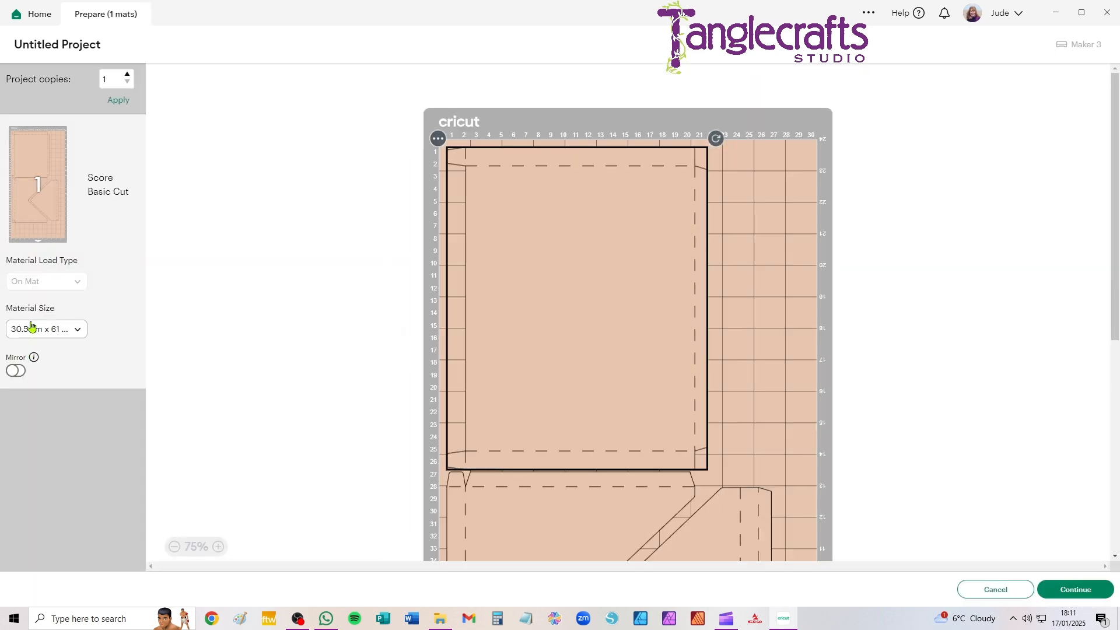
left_click(31, 327)
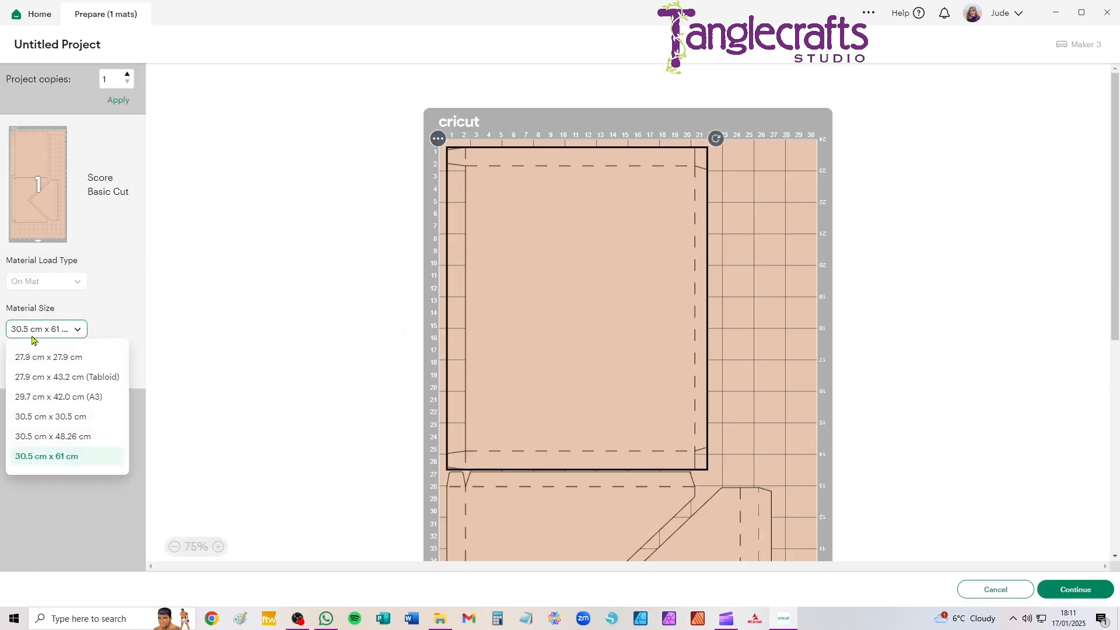
left_click(31, 421)
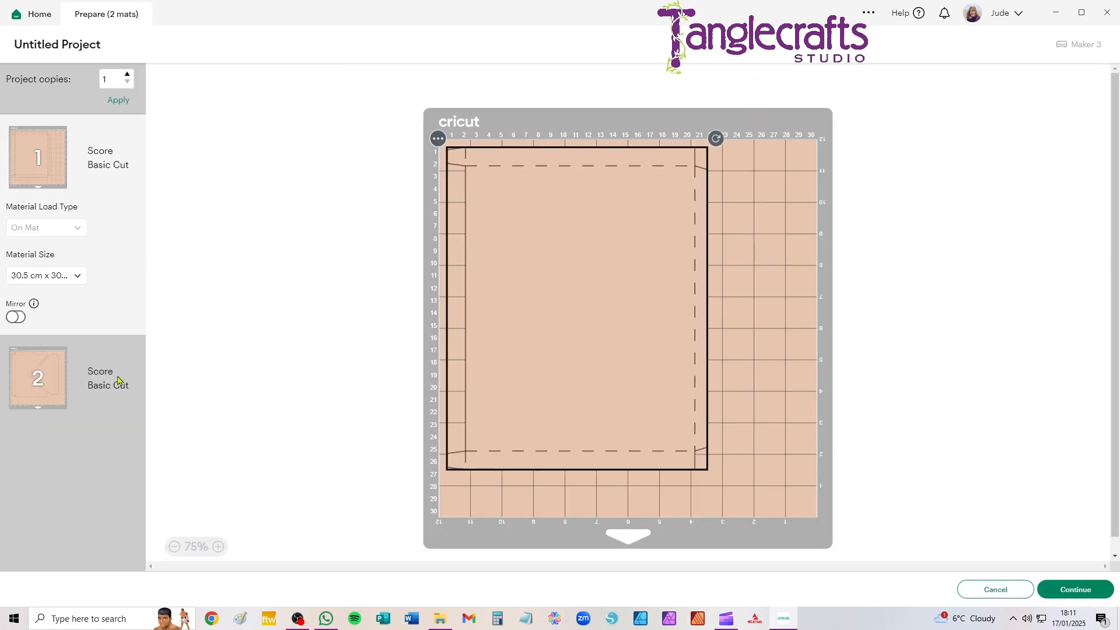